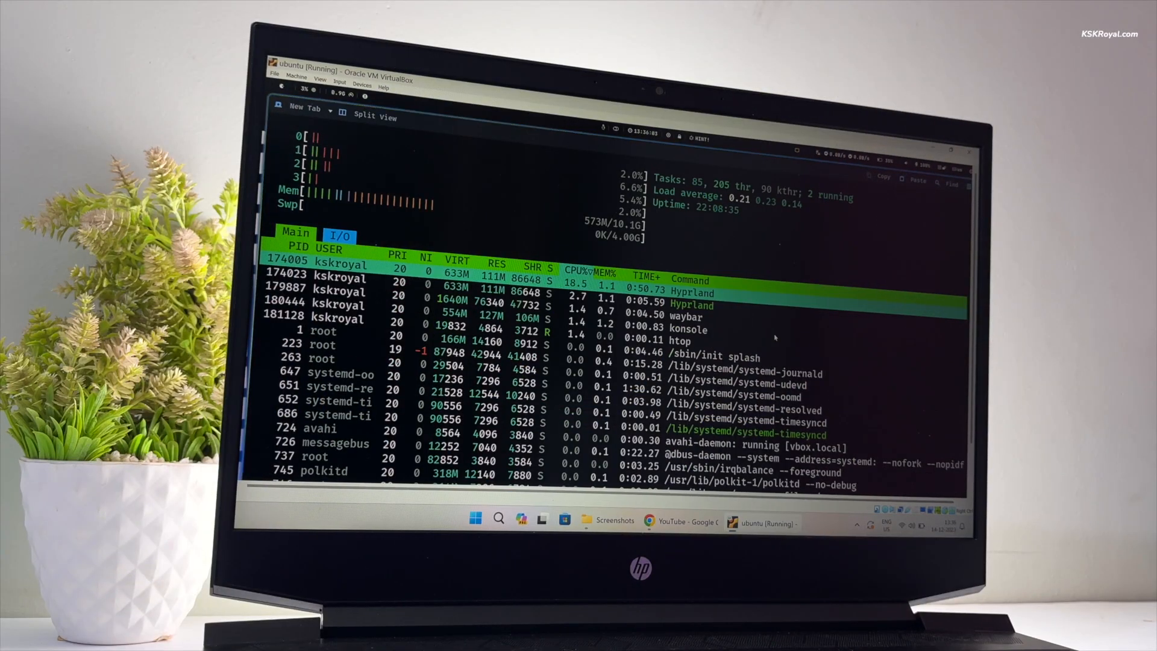
# - Switch to workspace 2 and apply the random wallpaper from the wallpaper chooser
pyautogui.press('super+2')
pyautogui.press('super+1')
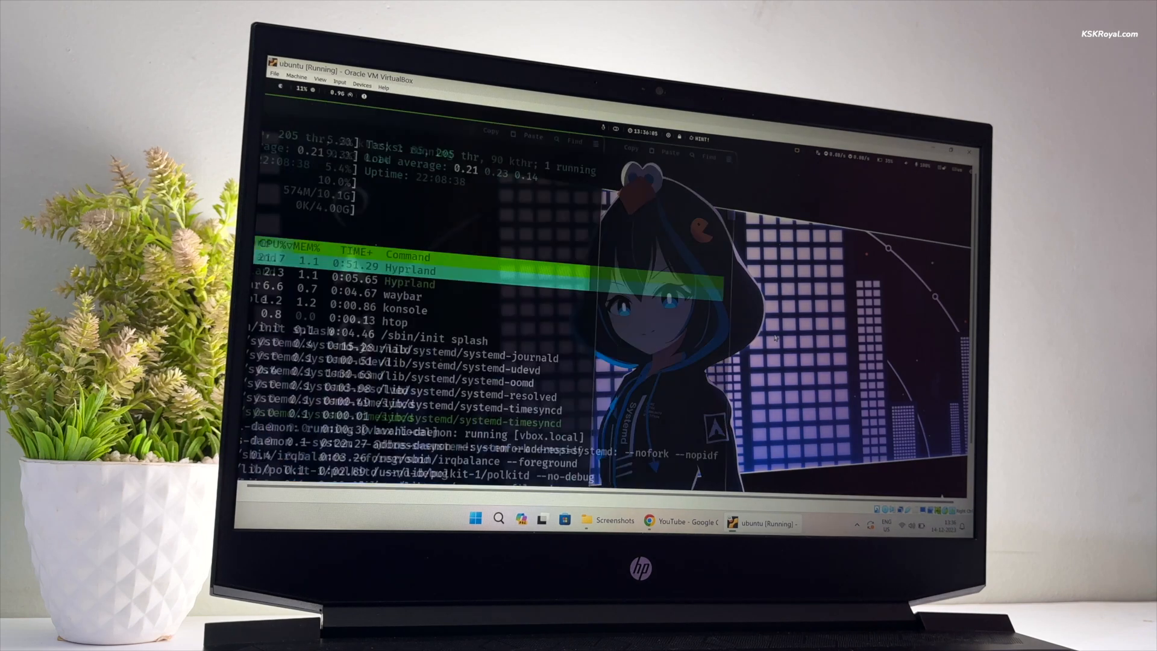
pyautogui.press('super+2')
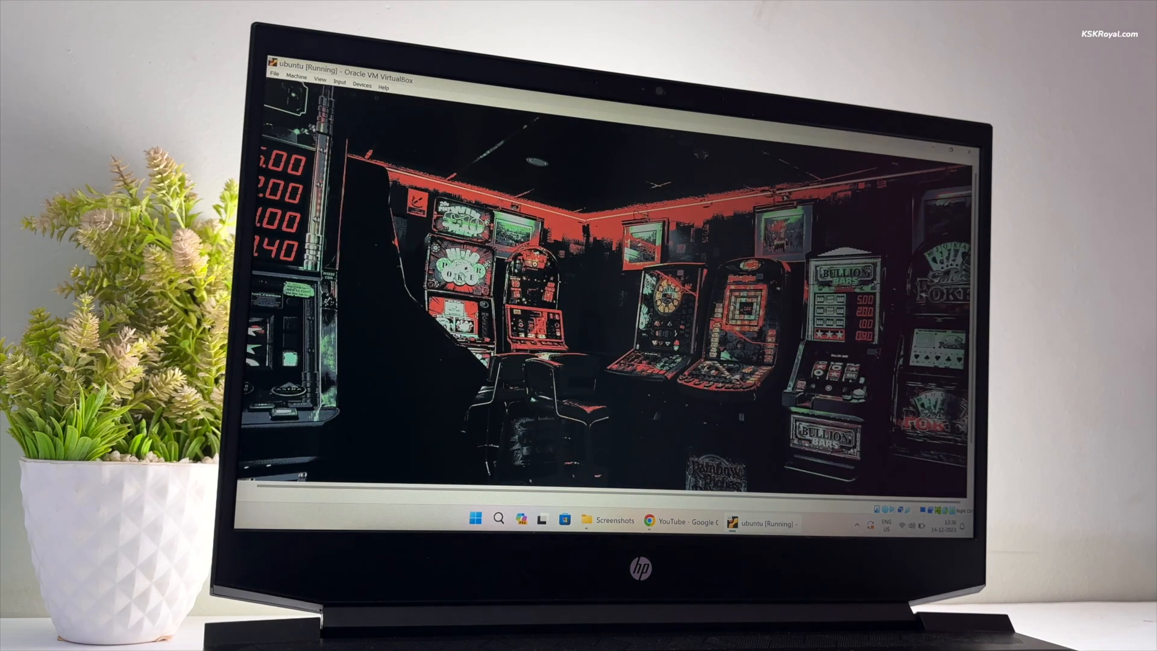
pyautogui.press('super+w')
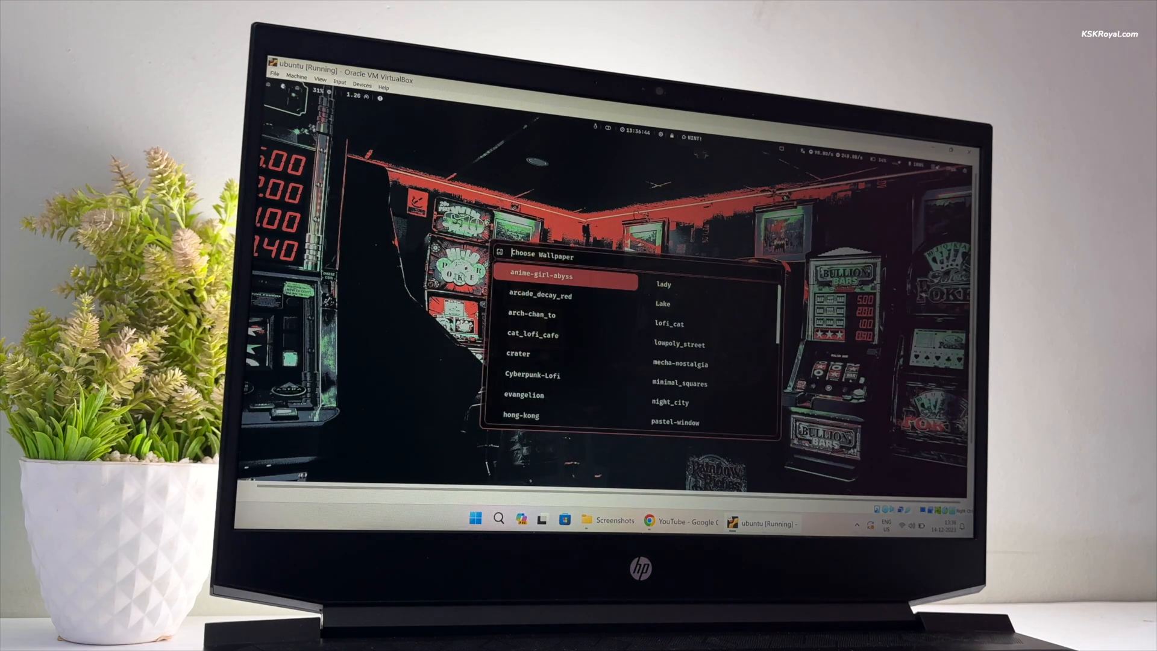
pyautogui.press('Up')
pyautogui.press('Return')
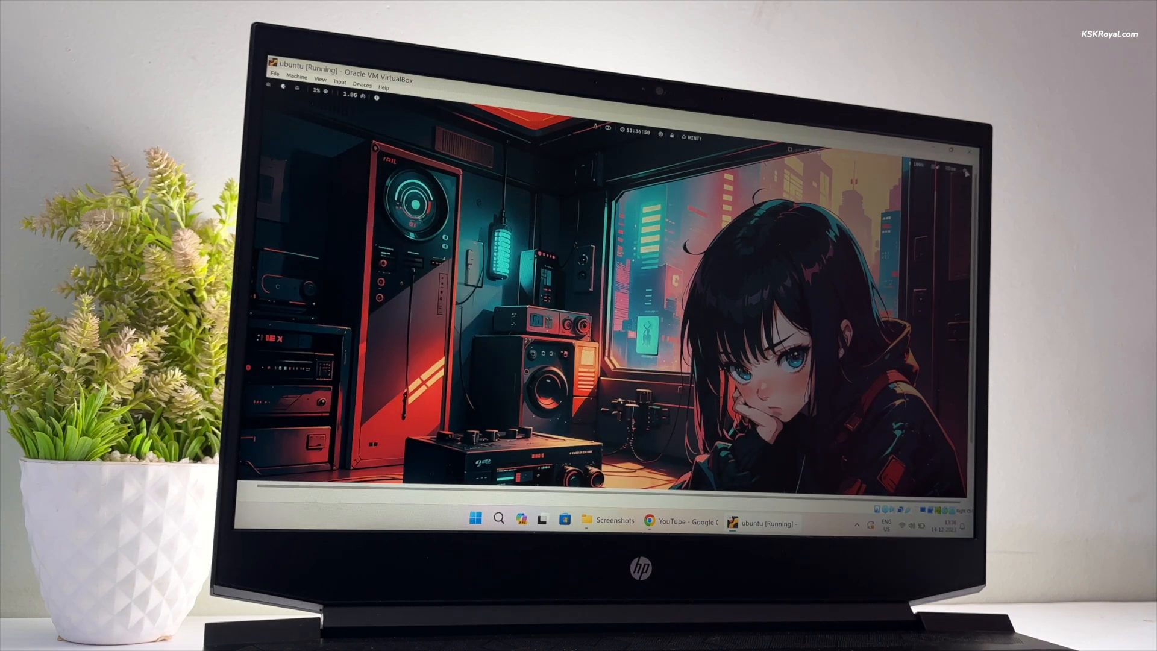
# - Open a new terminal and run neofetch to show the system details
pyautogui.click(965, 171)
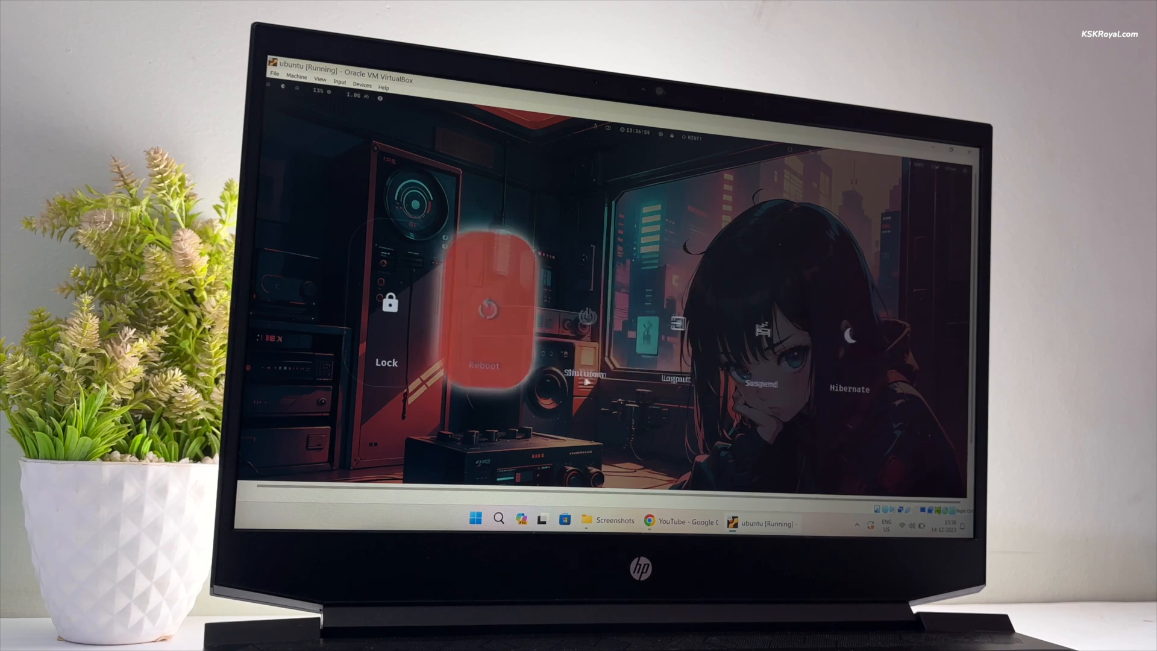
pyautogui.press('Escape')
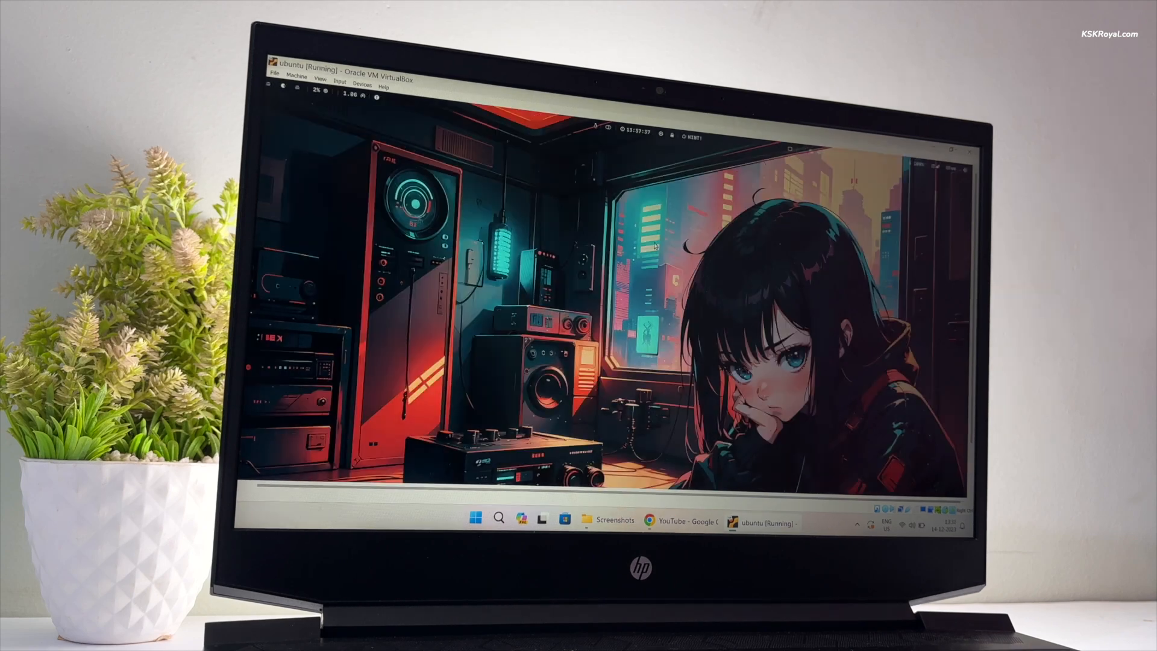
pyautogui.press('super+Return')
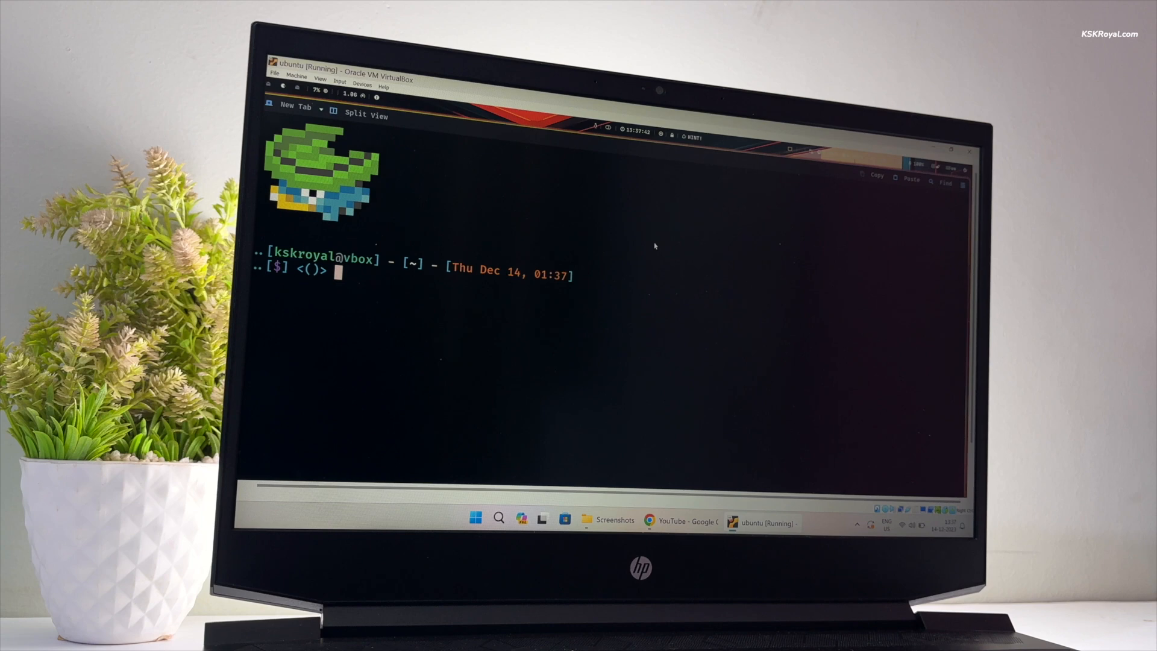
pyautogui.hotkey('ctrl', 'l')
pyautogui.press('Return')
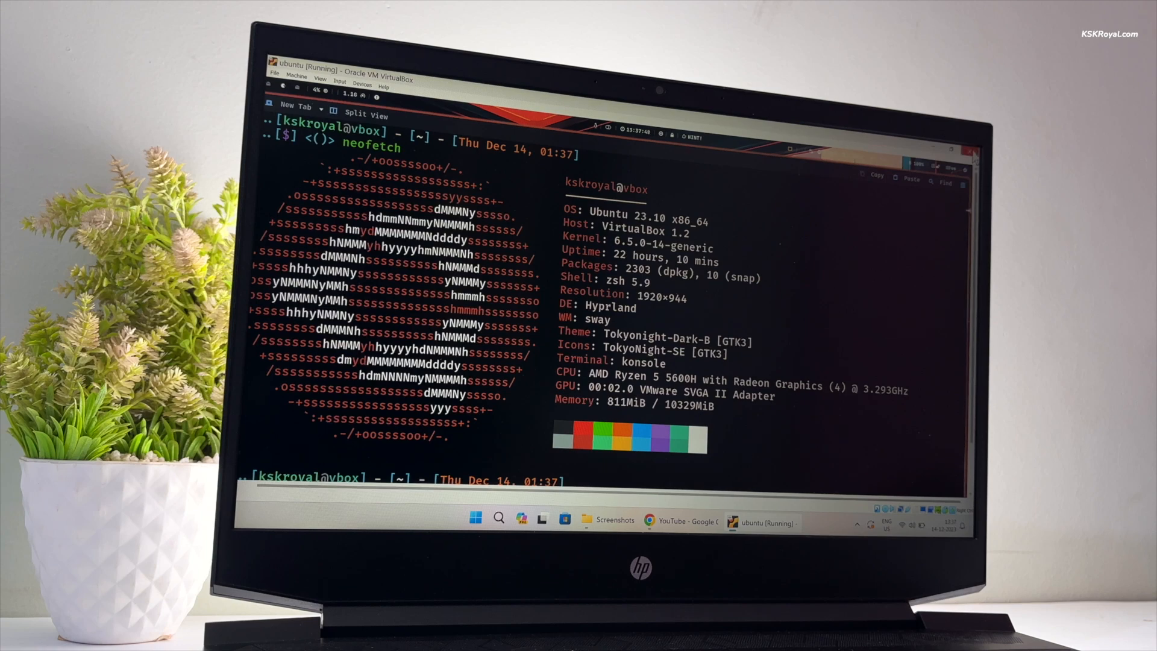
# - Pick the user account and the Ubuntu session at login, then bring up Task Manager
pyautogui.click(676, 312)
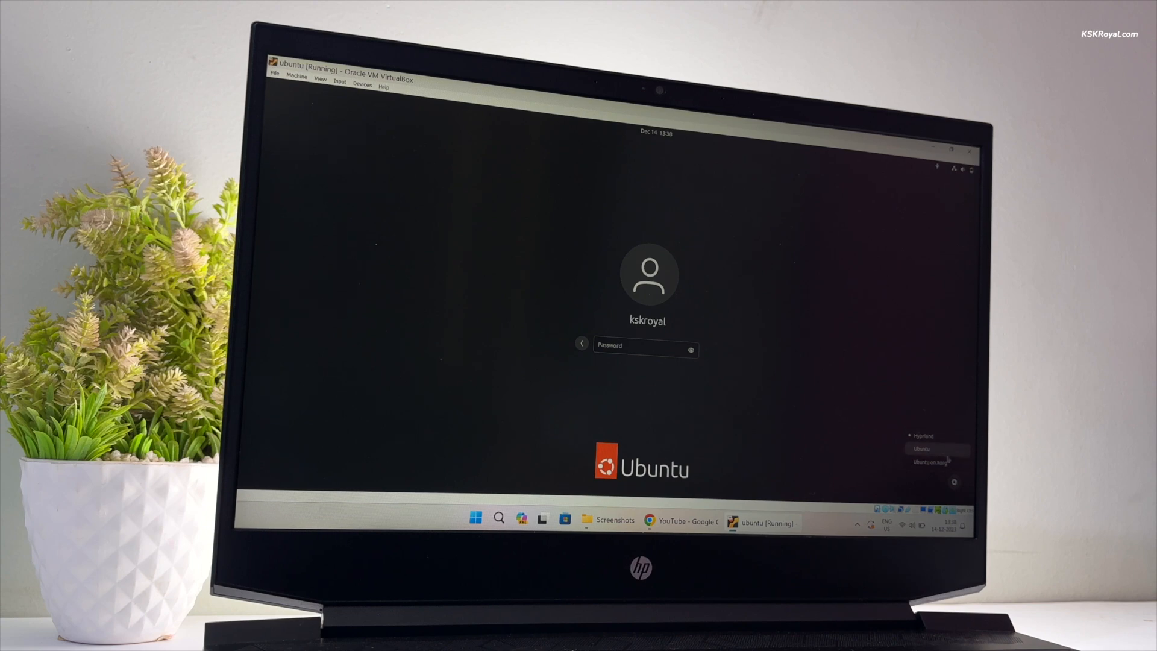
pyautogui.click(947, 450)
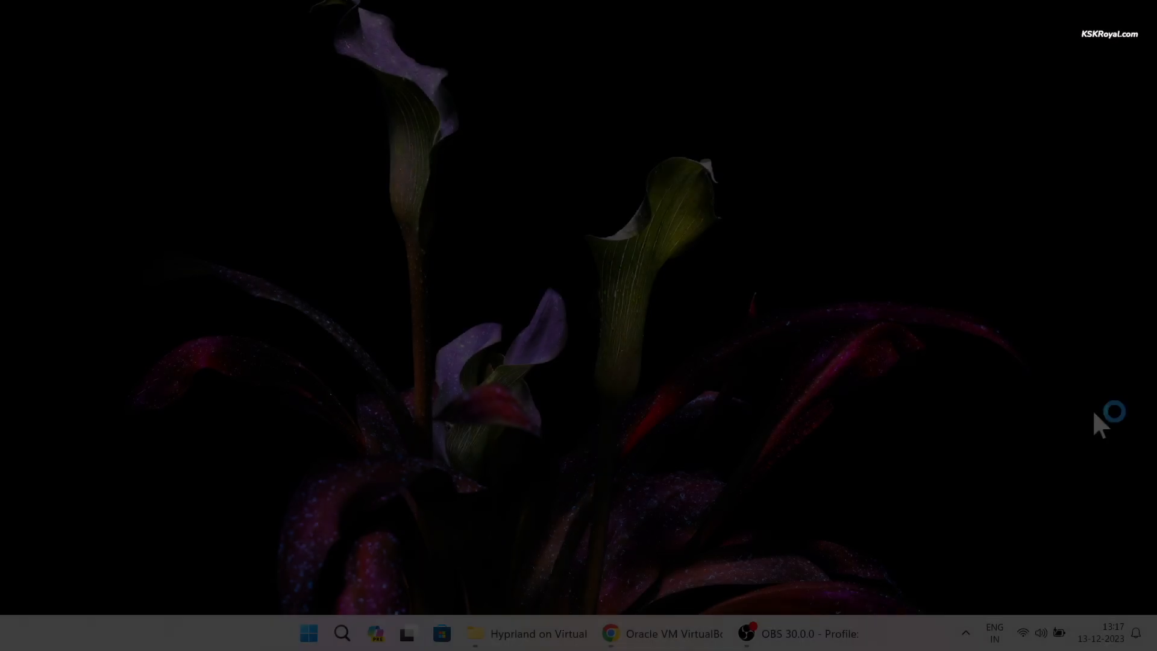
pyautogui.hotkey('ctrl', 'shift', 'Escape')
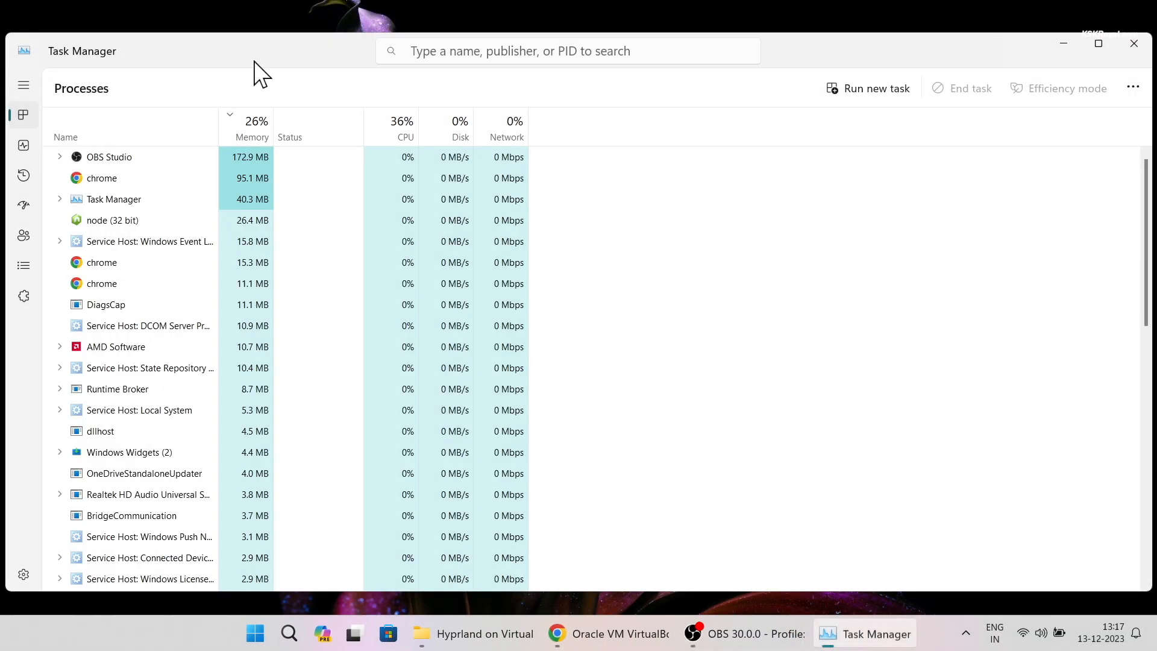
# - Show the CPU performance page to confirm Virtualization is enabled
pyautogui.click(34, 138)
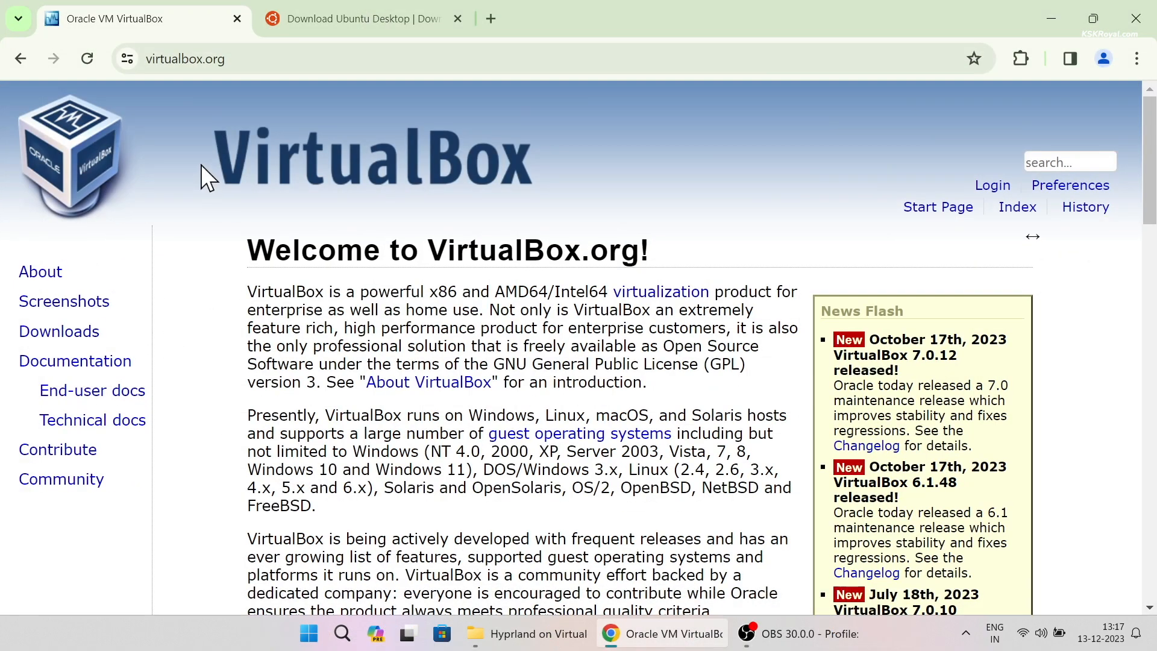
# - Go to the VirtualBox downloads page and review the platform package links
pyautogui.doubleClick(428, 254)
pyautogui.scroll(-3, 472, 260)
pyautogui.click(570, 527)
pyautogui.scroll(-2, 627, 459)
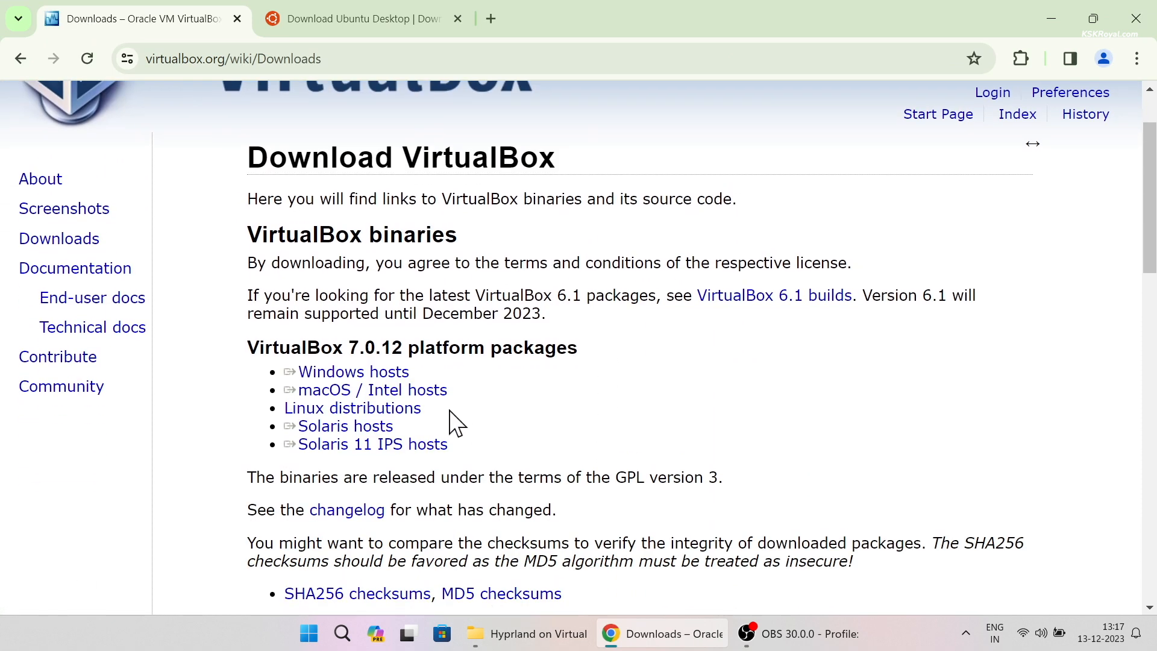
pyautogui.tripleClick(398, 390)
pyautogui.tripleClick(395, 374)
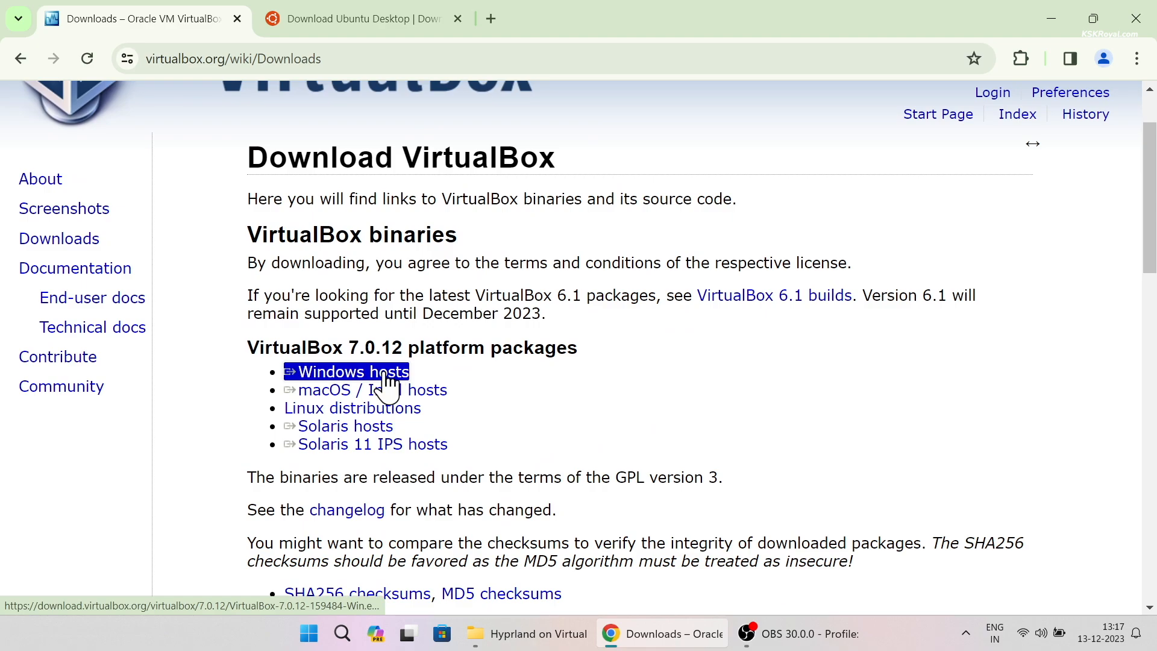
pyautogui.tripleClick(379, 341)
pyautogui.click(573, 418)
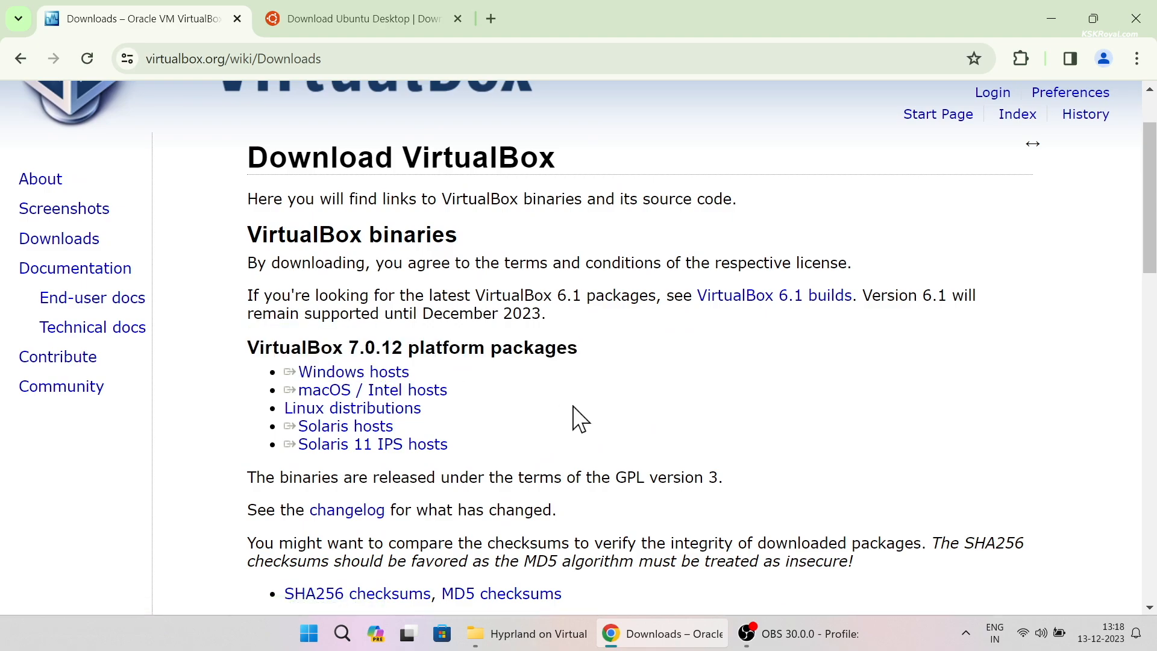
# - Download the VirtualBox 7.0.12 Extension Pack for all supported platforms
pyautogui.scroll(-9, 578, 421)
pyautogui.scroll(-9, 579, 425)
pyautogui.scroll(10, 571, 411)
pyautogui.scroll(1, 571, 411)
pyautogui.tripleClick(405, 269)
pyautogui.doubleClick(484, 238)
pyautogui.moveTo(484, 238); pyautogui.dragTo(422, 272)
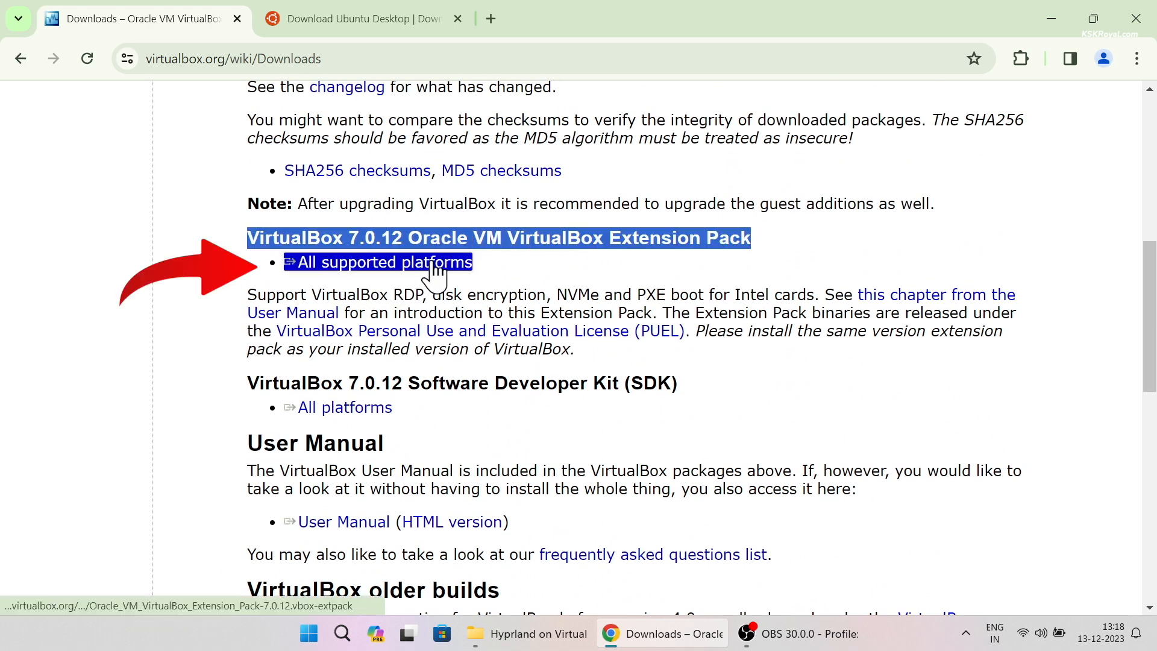
pyautogui.click(434, 272)
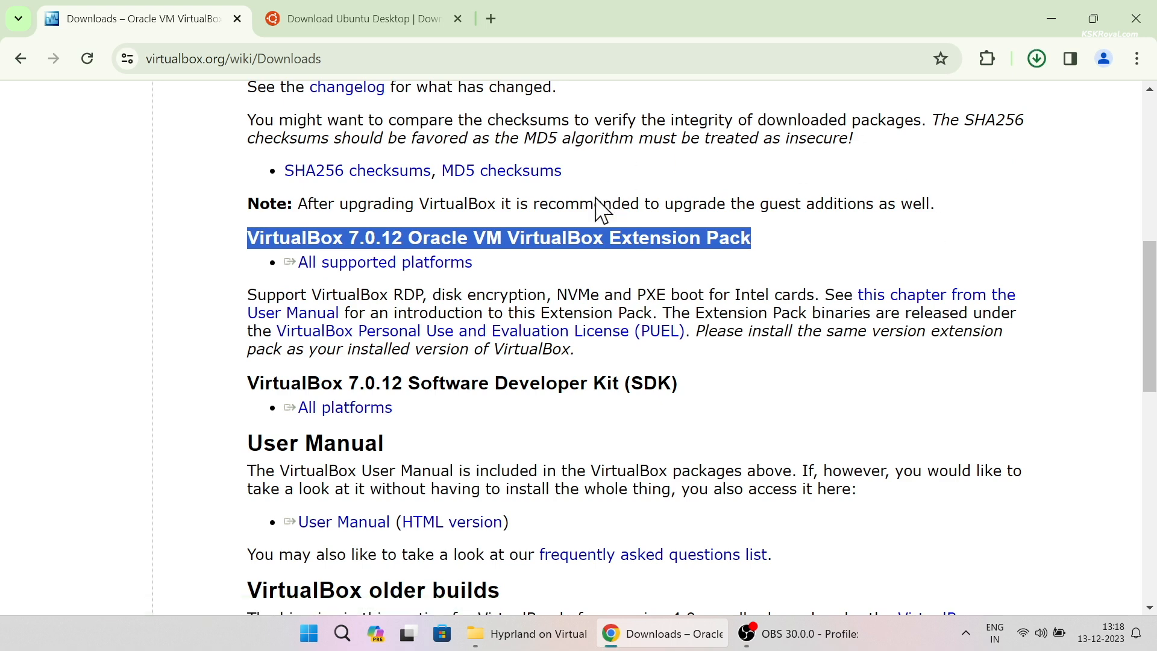
# - Download Ubuntu 23.10 from the Ubuntu Desktop page and minimize Chrome
pyautogui.scroll(8, 609, 199)
pyautogui.click(346, 23)
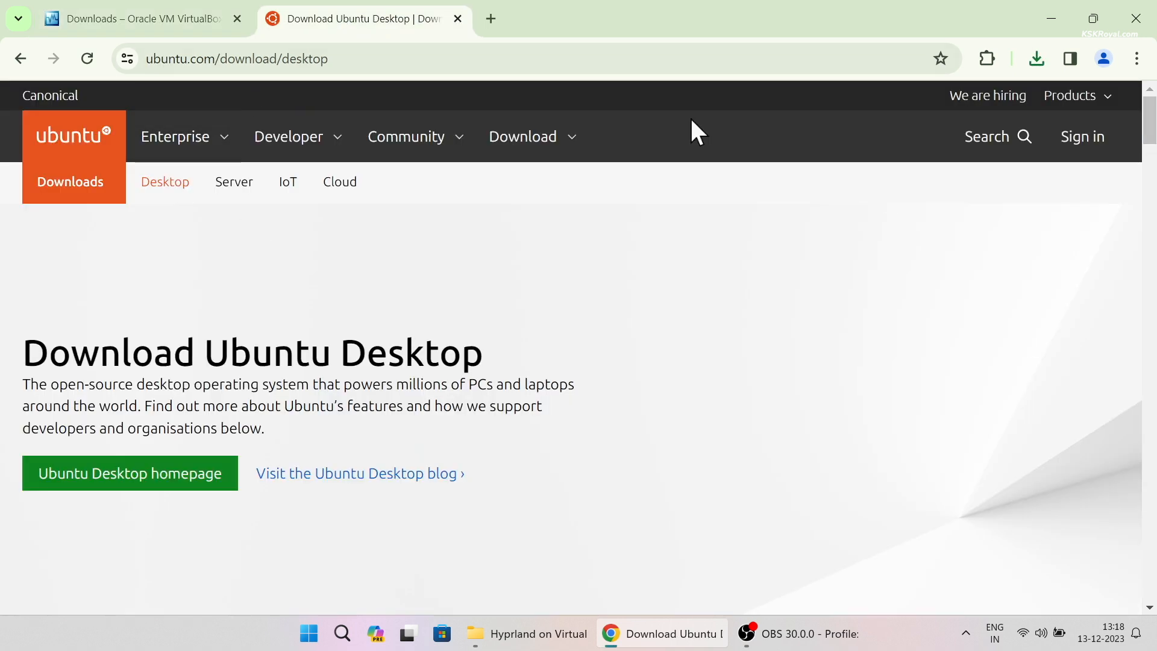
pyautogui.tripleClick(258, 354)
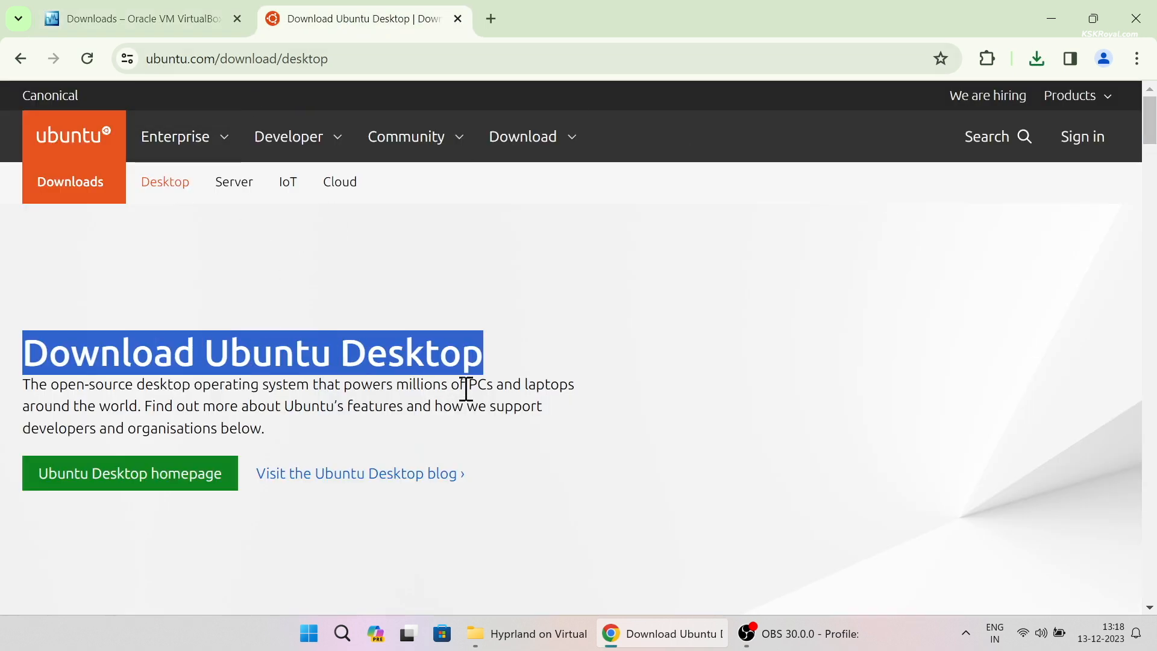
pyautogui.scroll(-15, 456, 387)
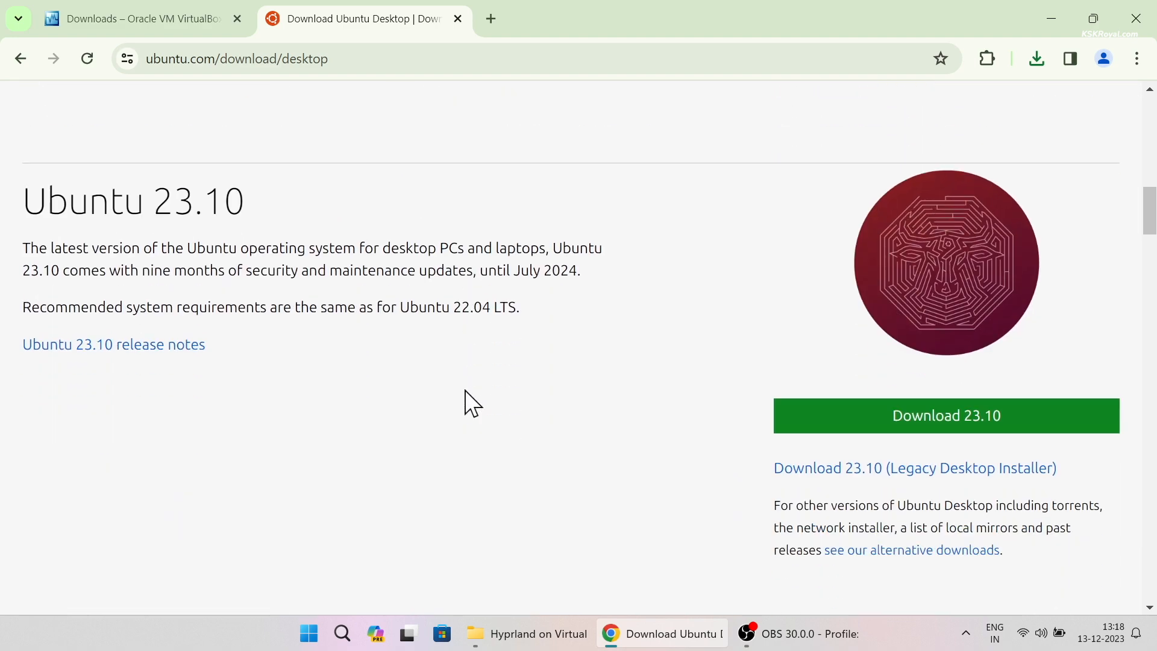
pyautogui.tripleClick(180, 214)
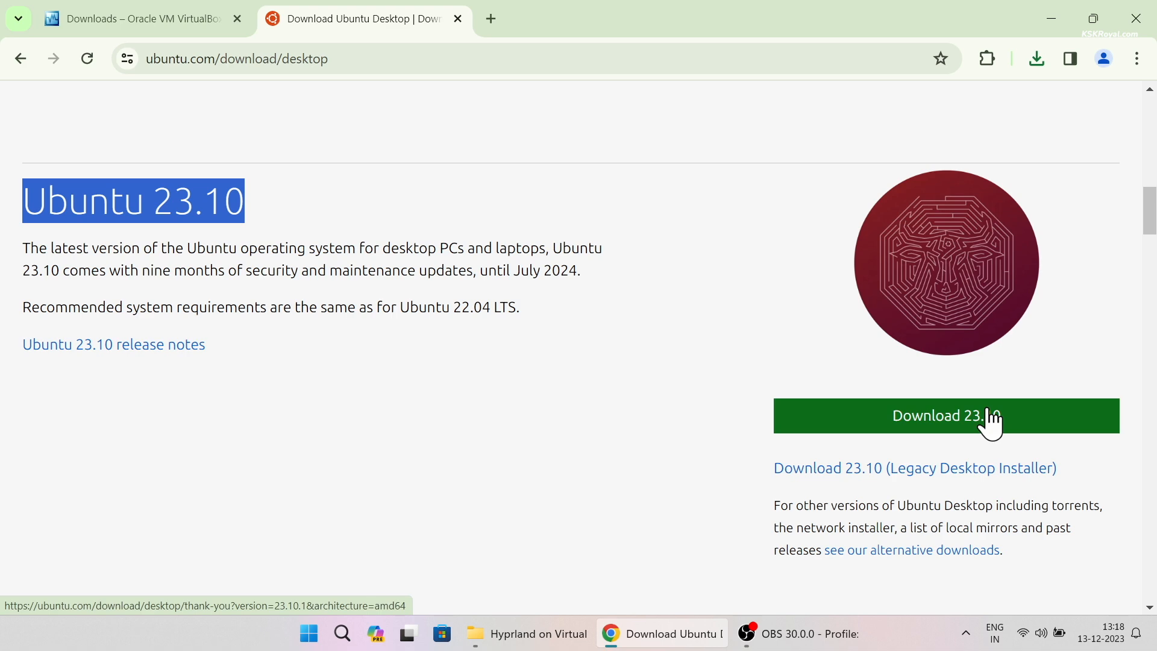
pyautogui.click(862, 253)
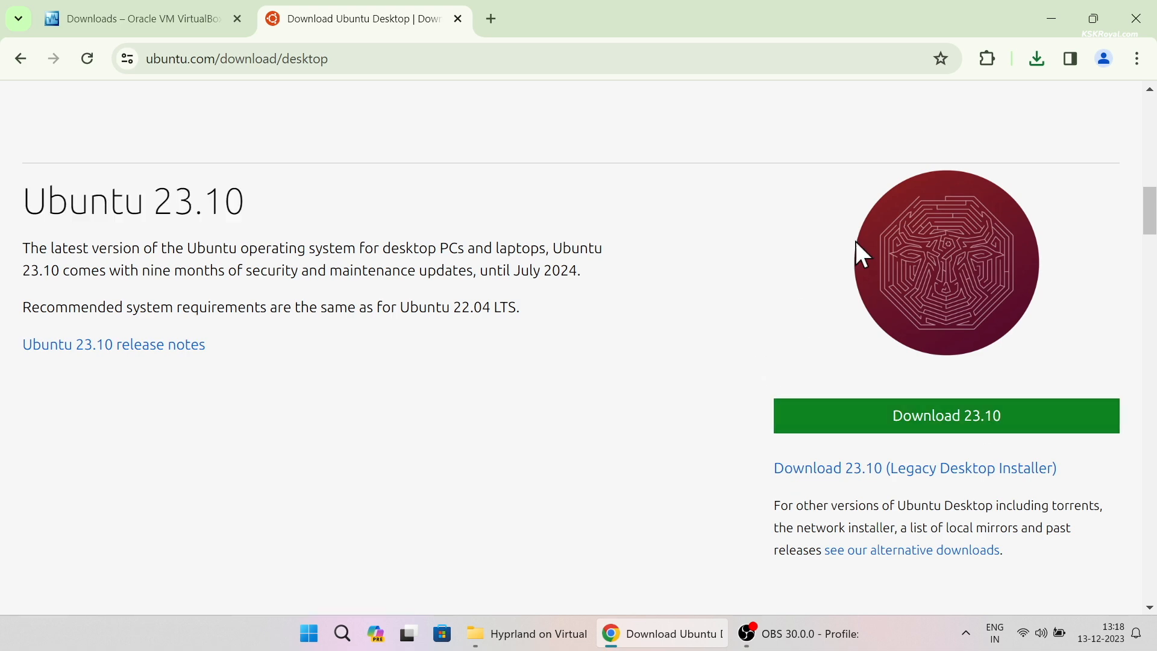
pyautogui.click(1051, 18)
pyautogui.click(527, 633)
# - Check the three downloaded files in the Hyprland on Virtual box folder
pyautogui.moveTo(881, 436); pyautogui.dragTo(299, 219)
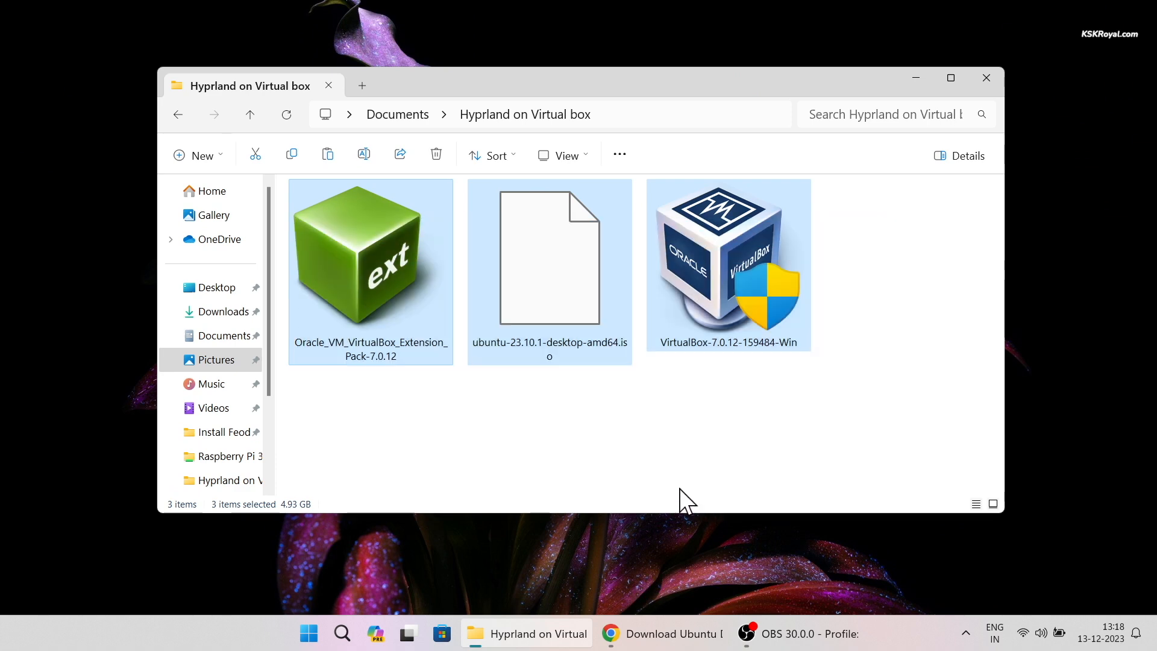
pyautogui.click(526, 286)
pyautogui.click(367, 252)
pyautogui.click(619, 449)
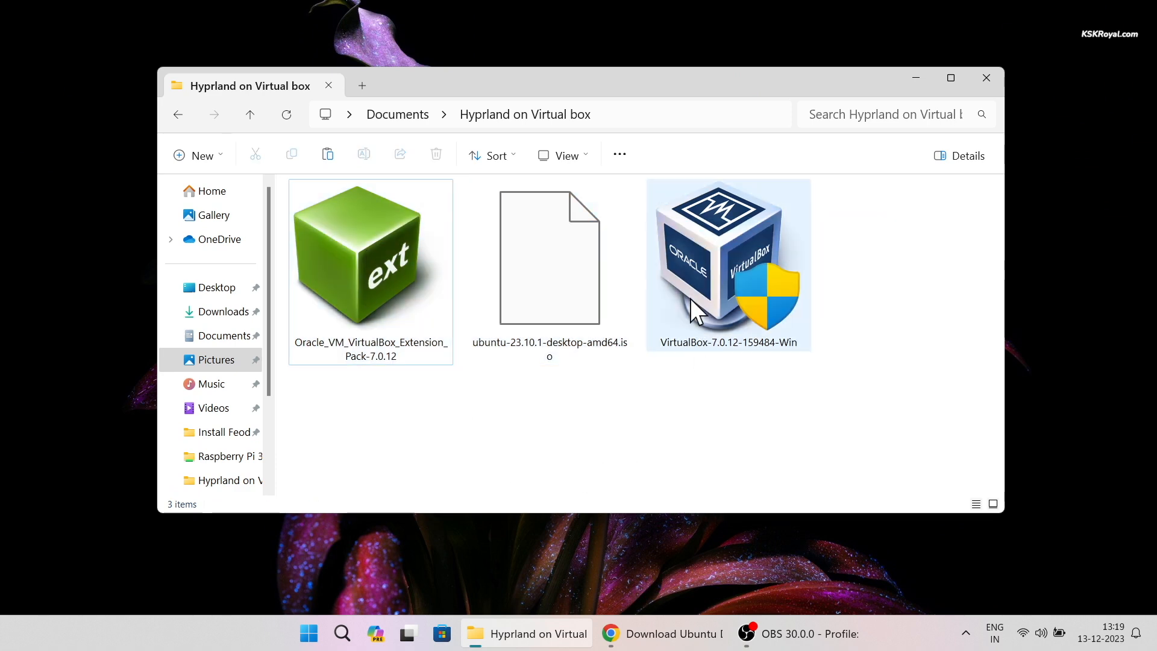
# - Run the VirtualBox 7.0.12 installer with default options and finish the wizard
pyautogui.doubleClick(751, 256)
pyautogui.click(546, 465)
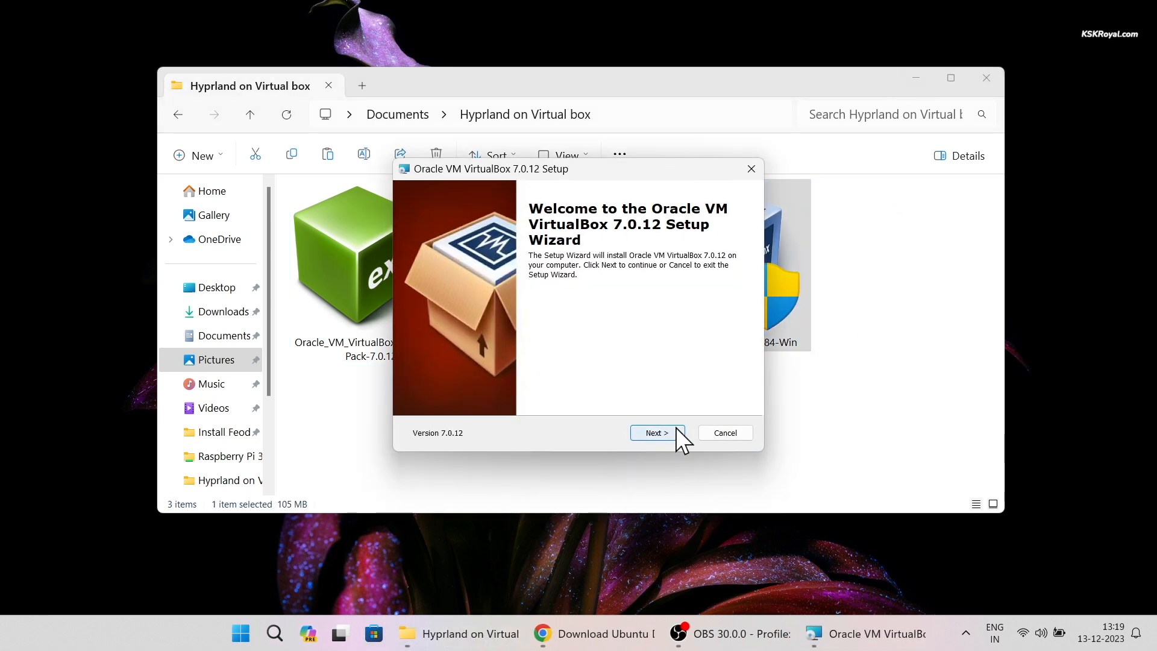
pyautogui.click(657, 433)
pyautogui.click(663, 433)
pyautogui.click(659, 434)
pyautogui.click(663, 435)
pyautogui.click(663, 435)
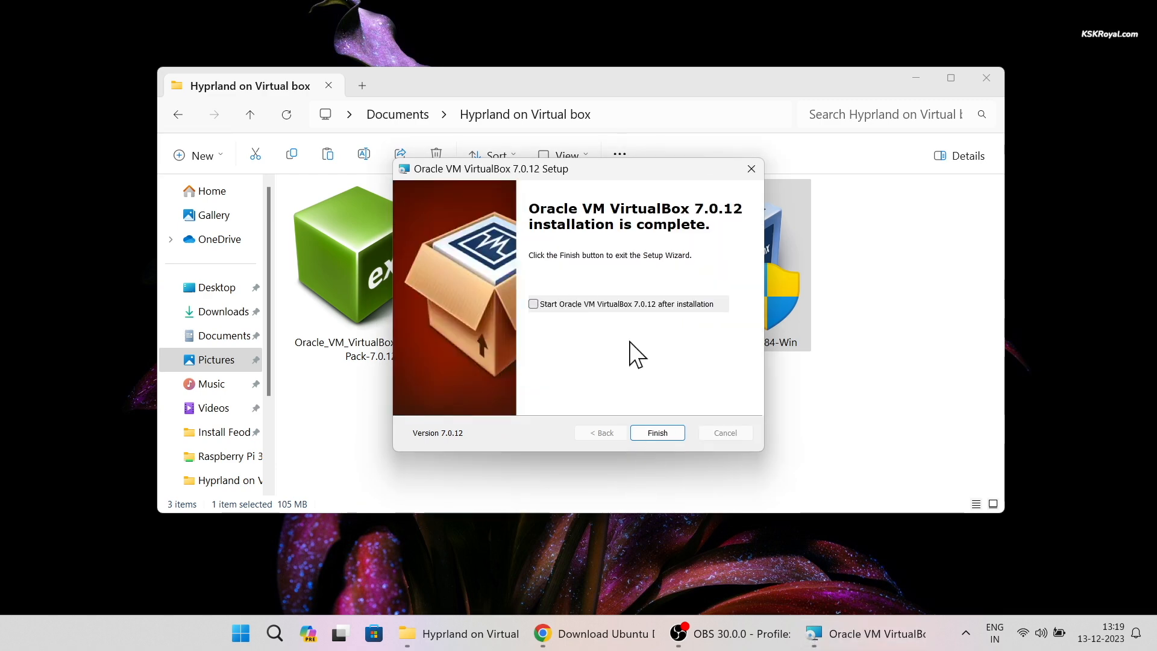
pyautogui.click(657, 433)
pyautogui.click(599, 468)
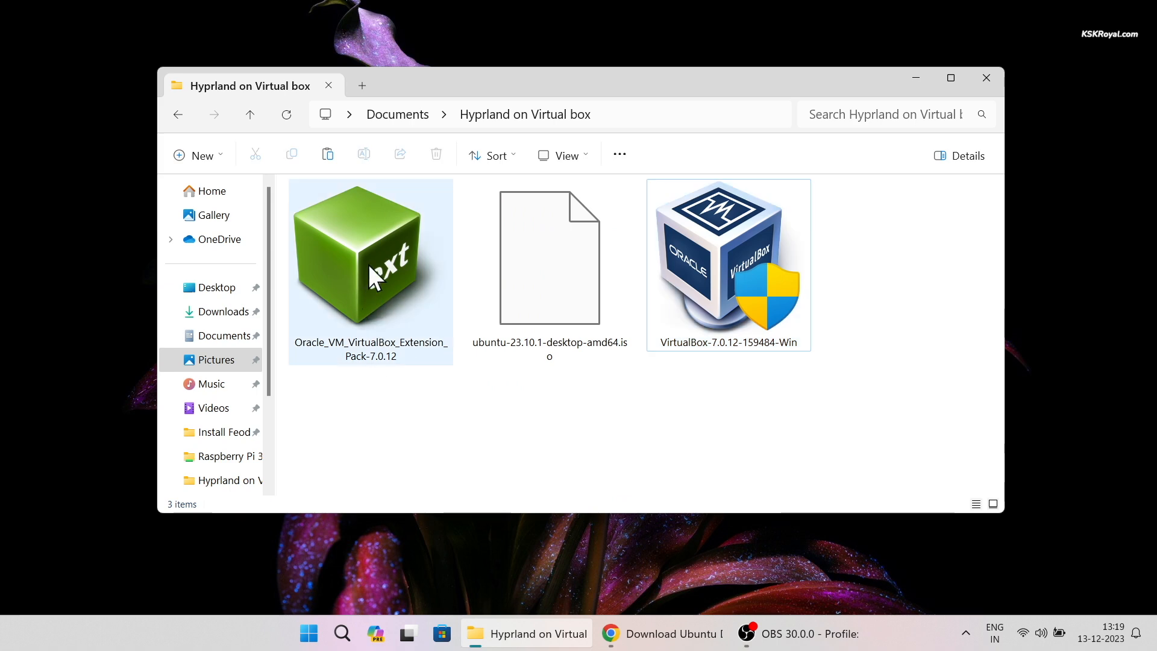
# - Reinstall Extension Pack 7.0.12, accepting its licence, then maximize VirtualBox Manager
pyautogui.doubleClick(367, 265)
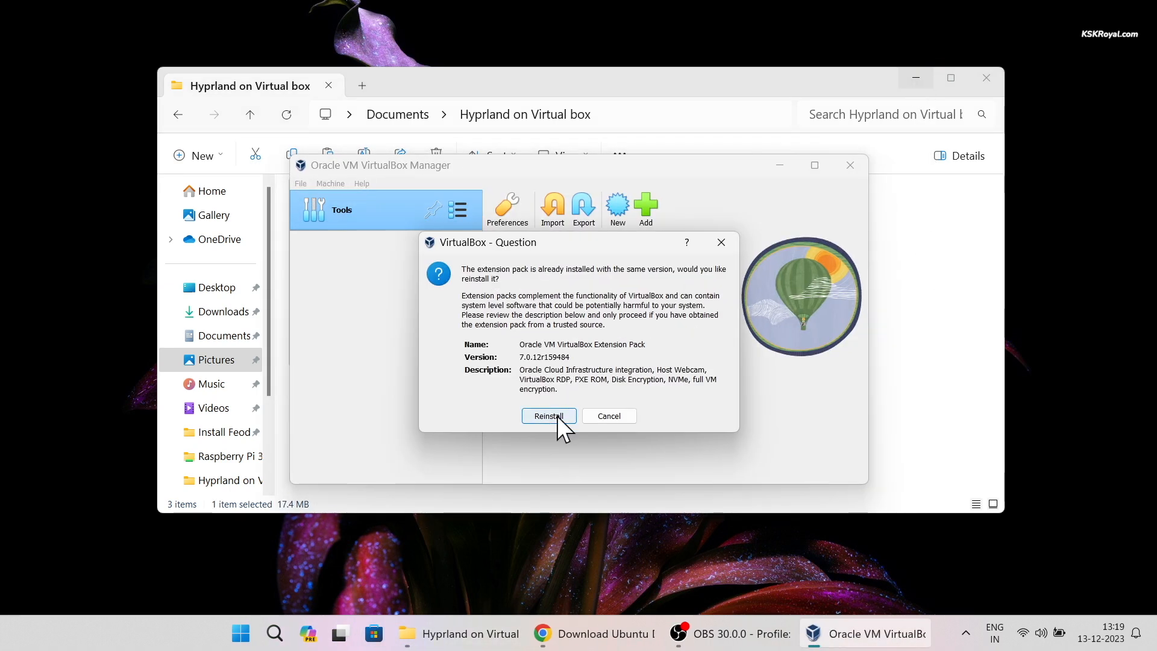
pyautogui.click(549, 416)
pyautogui.moveTo(745, 228); pyautogui.dragTo(753, 457)
pyautogui.click(664, 450)
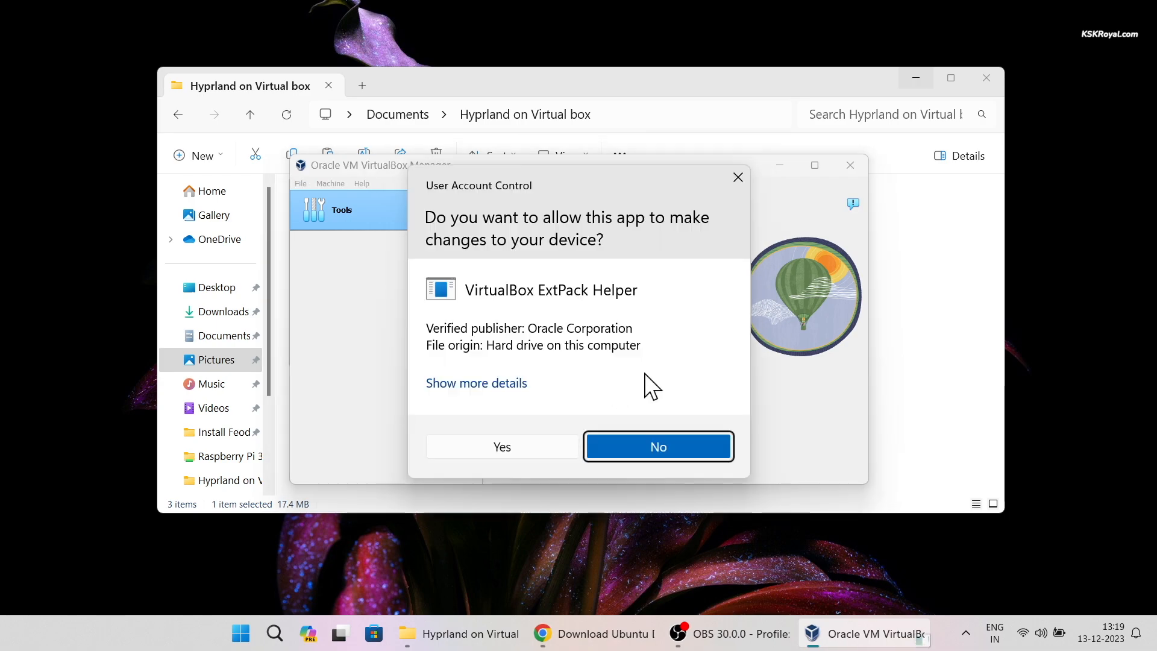
pyautogui.click(911, 75)
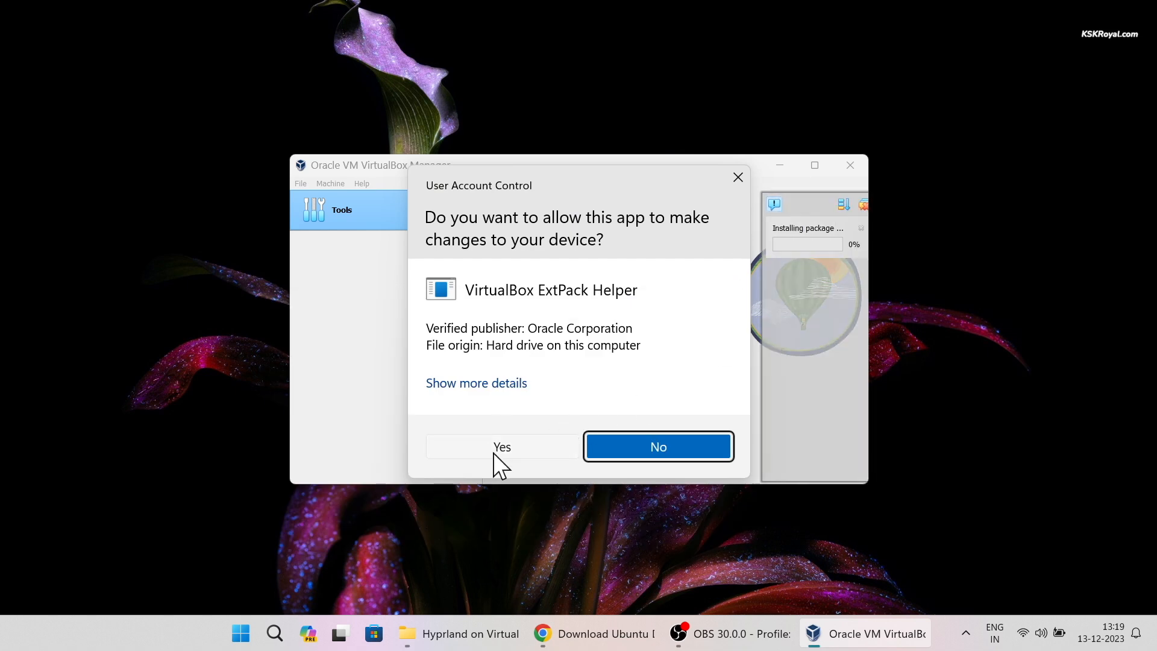
pyautogui.click(494, 451)
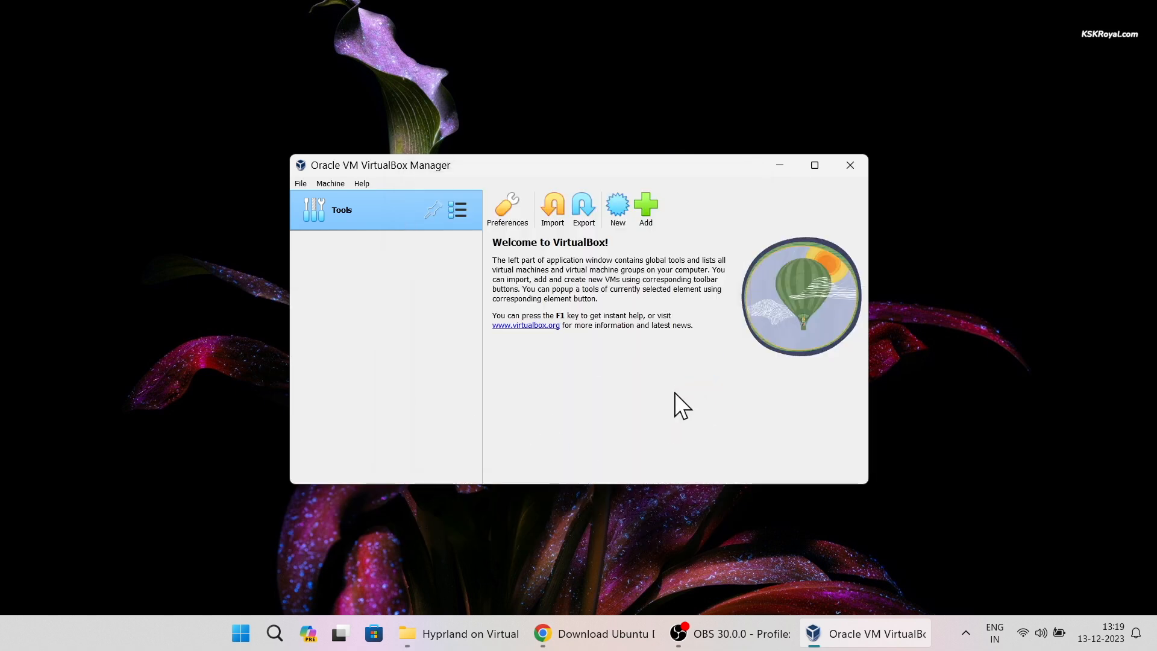
pyautogui.click(820, 164)
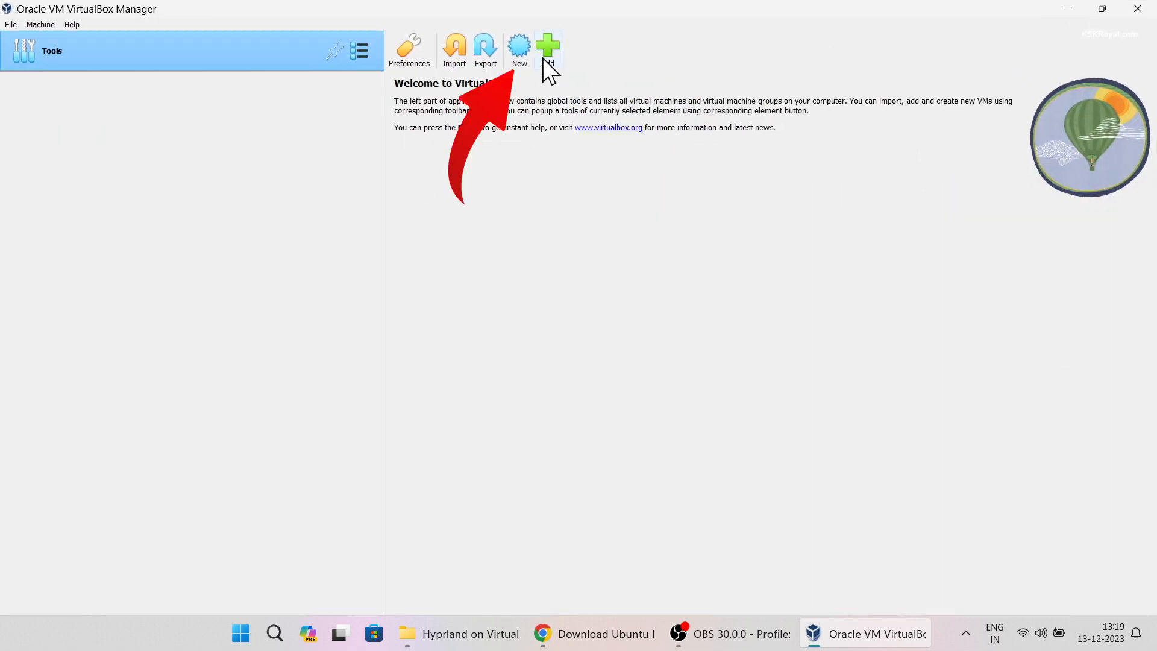
# - Start a new virtual machine named ubuntu in the default folder
pyautogui.click(519, 48)
pyautogui.write('ubuntu')
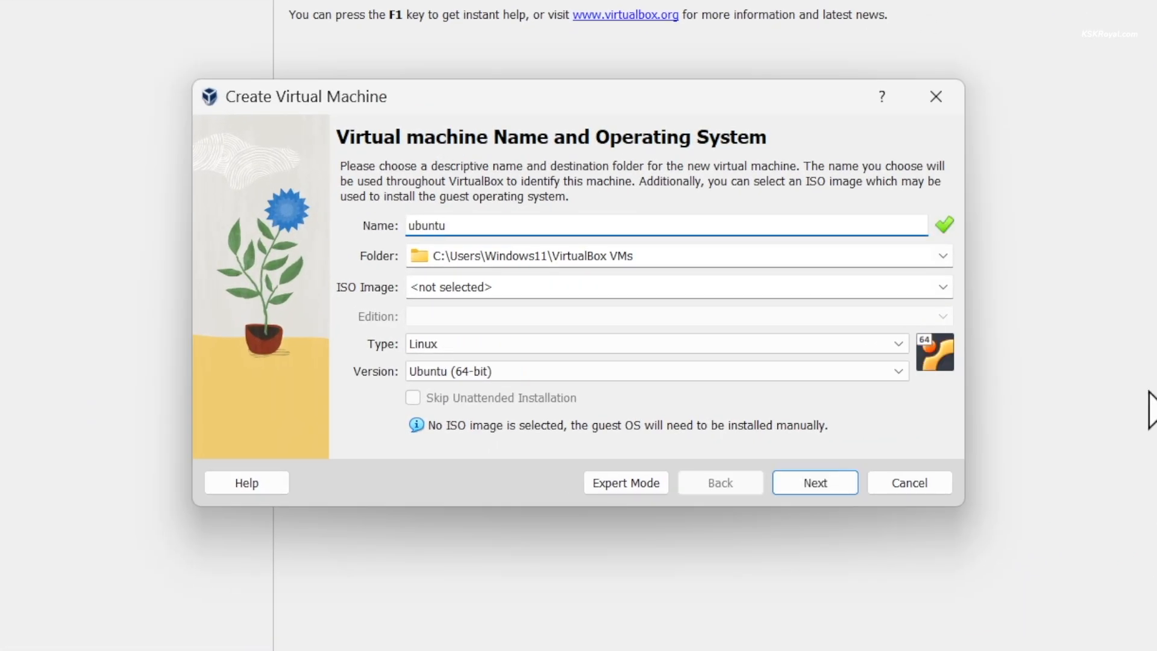
pyautogui.click(655, 255)
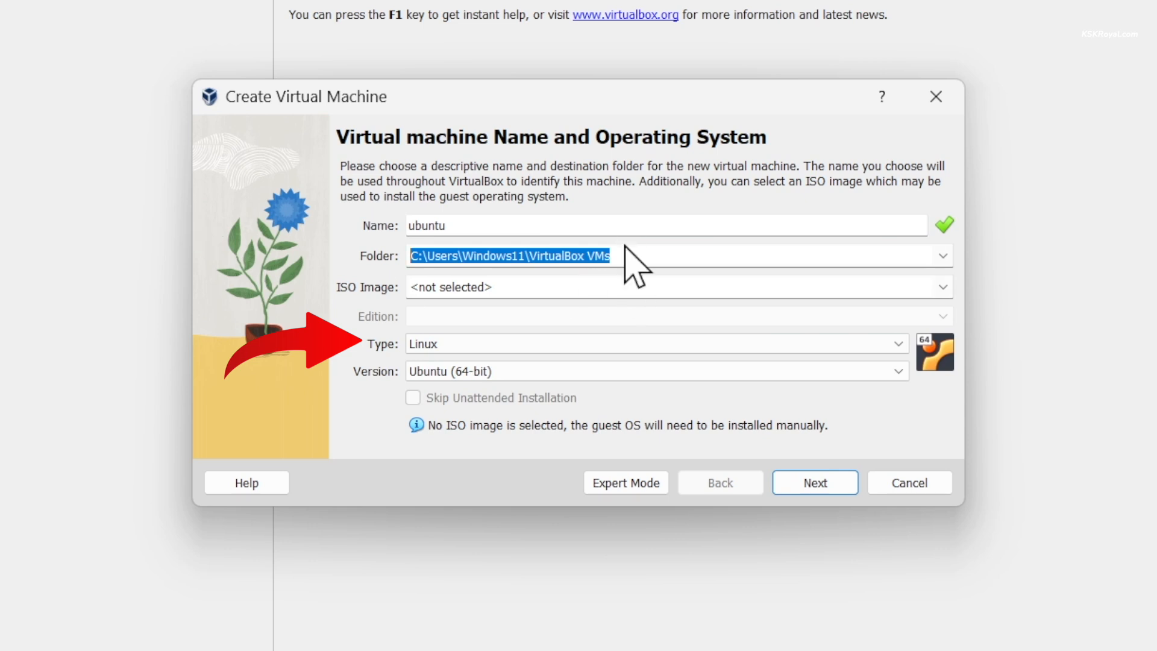
pyautogui.click(792, 485)
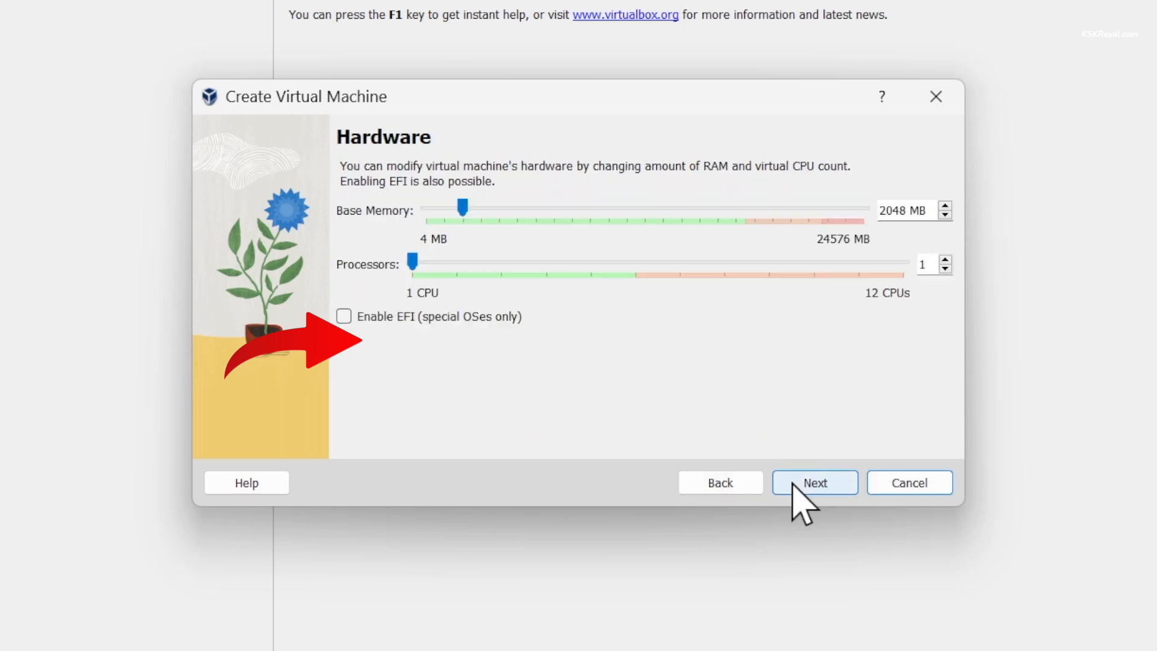
# - Assign 10641 MB memory, 4 processors and a 73.86 GB disk, then finish creation
pyautogui.moveTo(465, 206); pyautogui.dragTo(617, 203)
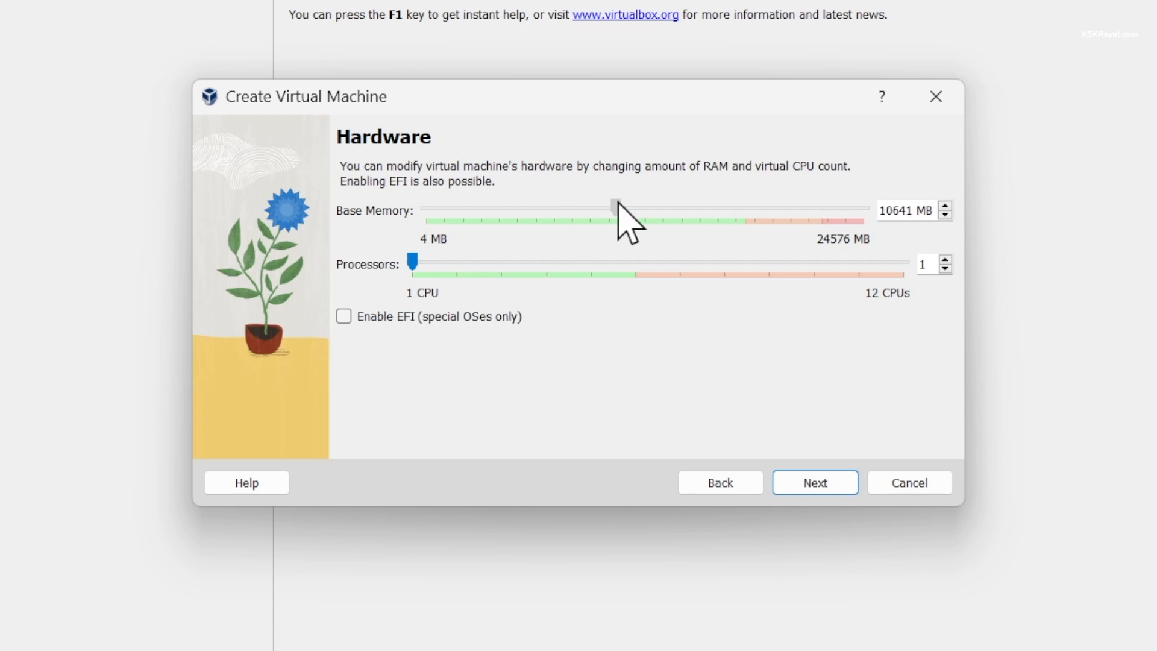
pyautogui.click(506, 259)
pyautogui.click(536, 262)
pyautogui.click(542, 263)
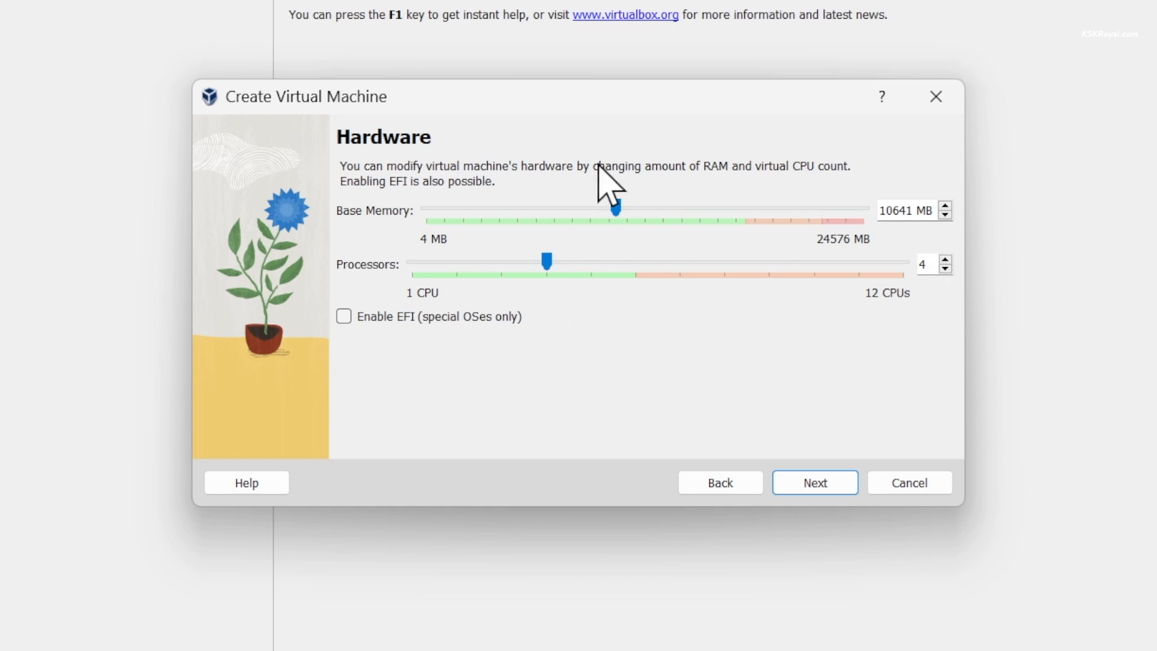
pyautogui.click(840, 485)
pyautogui.moveTo(711, 248); pyautogui.dragTo(741, 249)
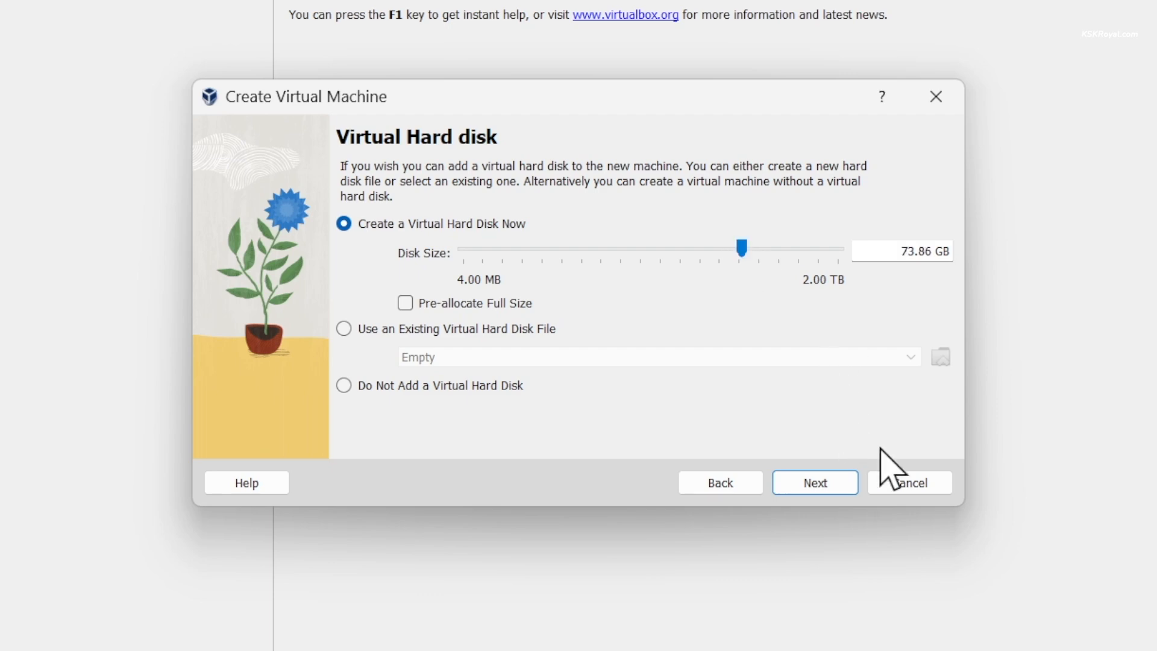
pyautogui.click(829, 490)
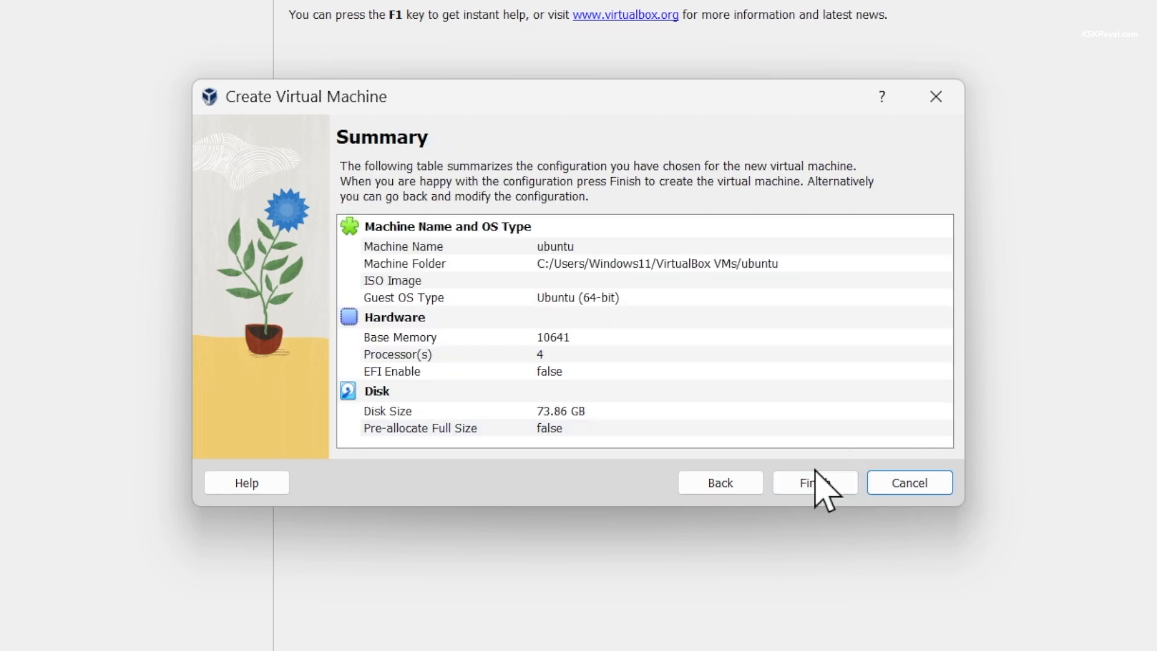
pyautogui.click(821, 485)
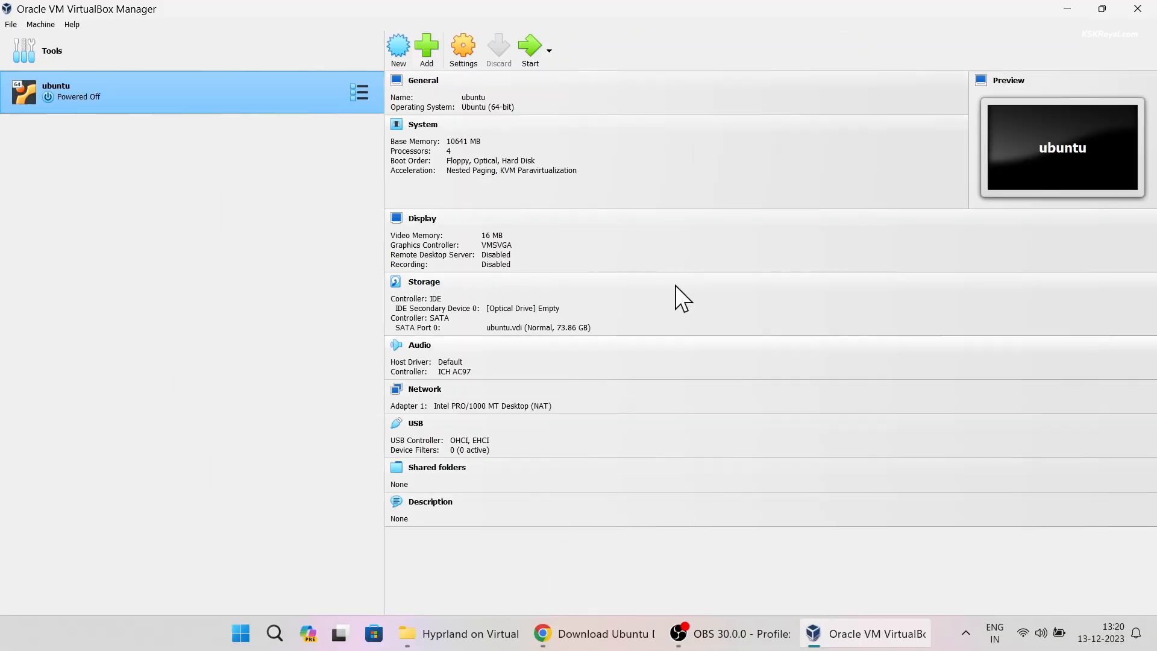
# - Set the ubuntu machine's Shared Clipboard to Bidirectional
pyautogui.click(463, 48)
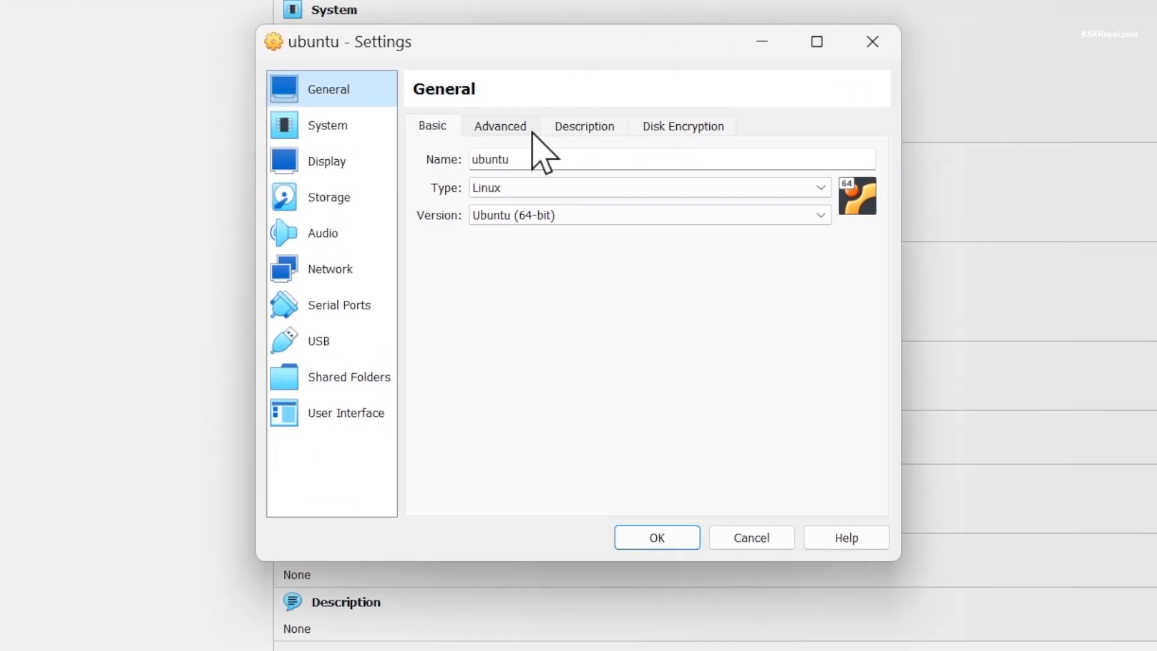
pyautogui.click(525, 130)
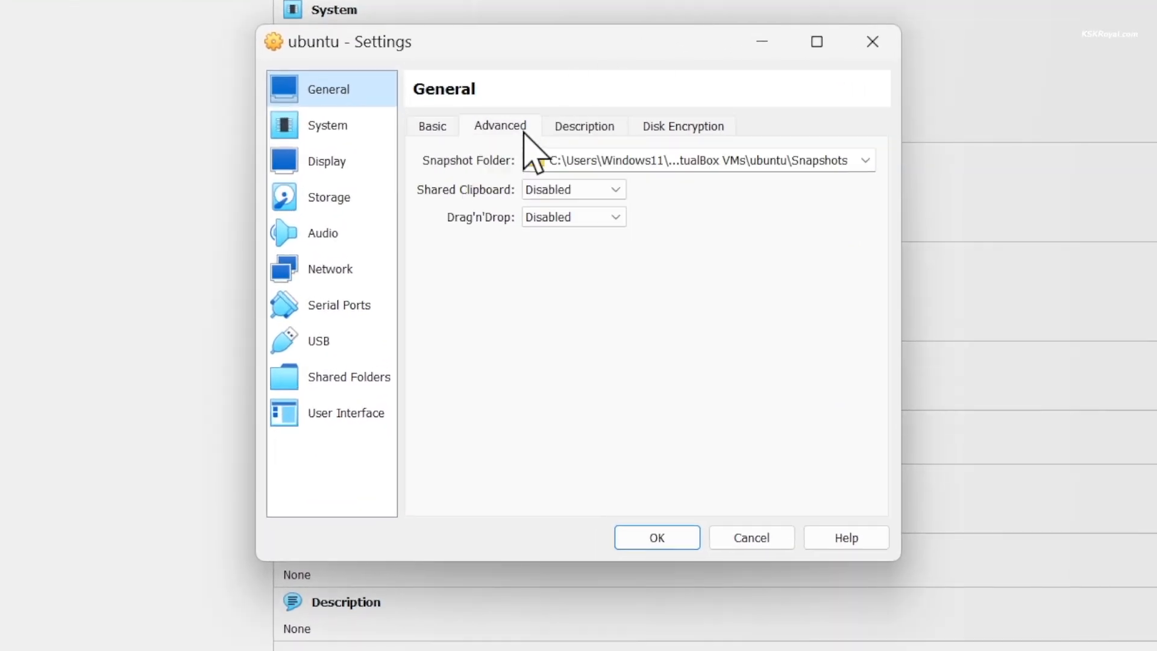
pyautogui.click(554, 190)
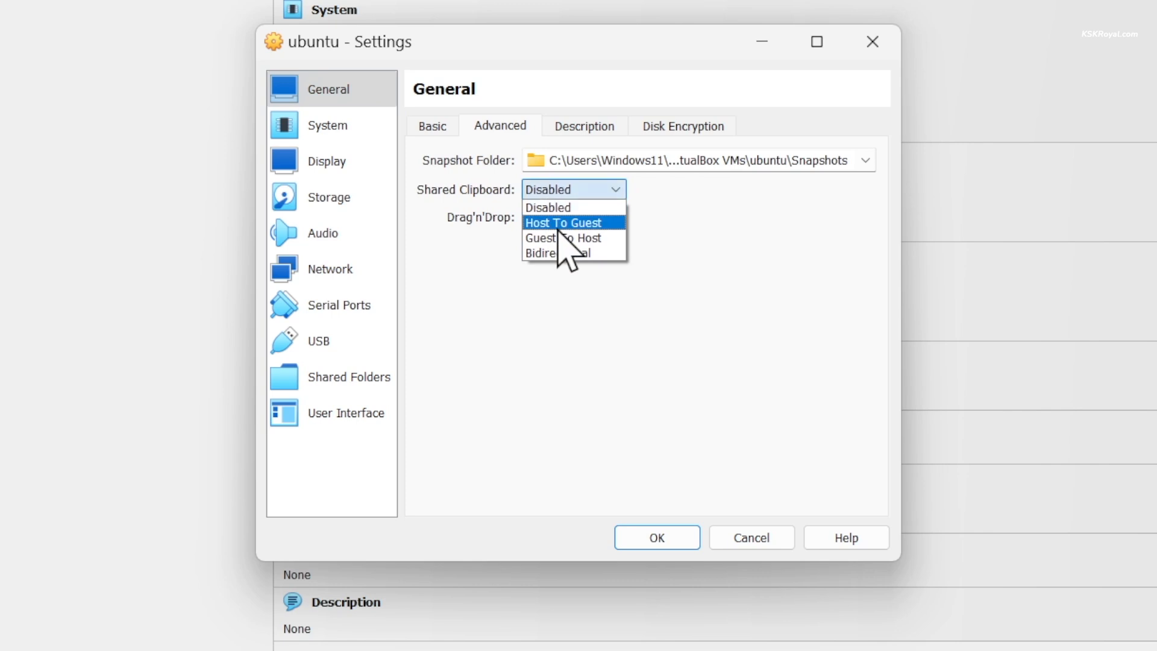
pyautogui.click(563, 253)
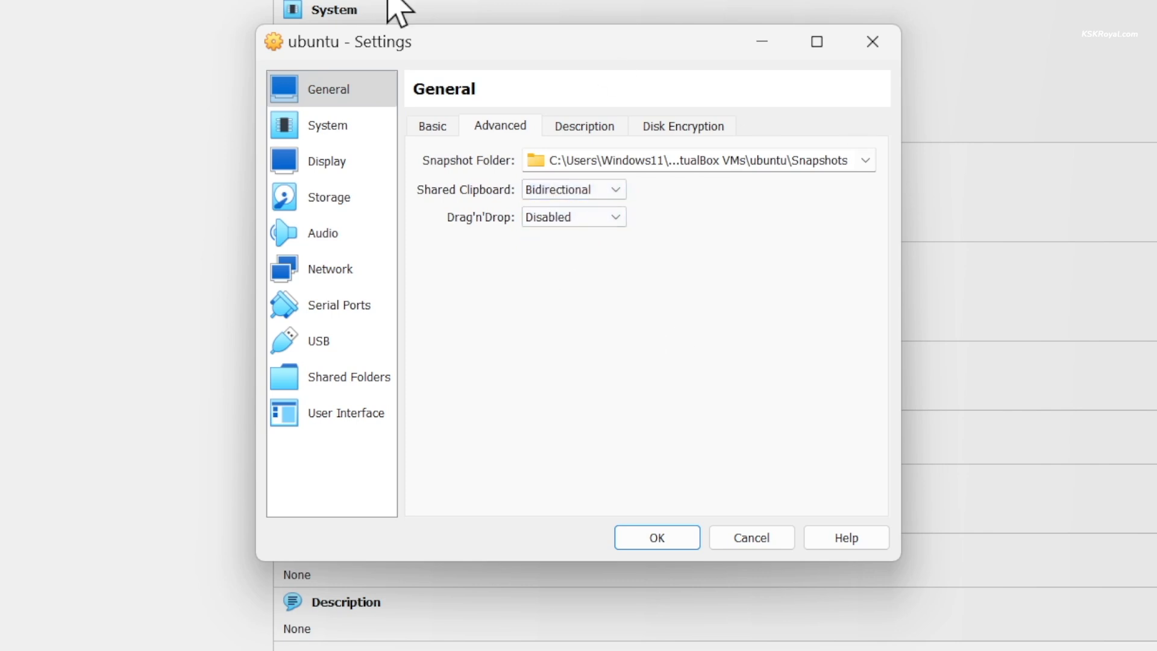
# - Raise video memory to 128 MB and enable 3D acceleration
pyautogui.click(380, 150)
pyautogui.moveTo(567, 158); pyautogui.dragTo(804, 157)
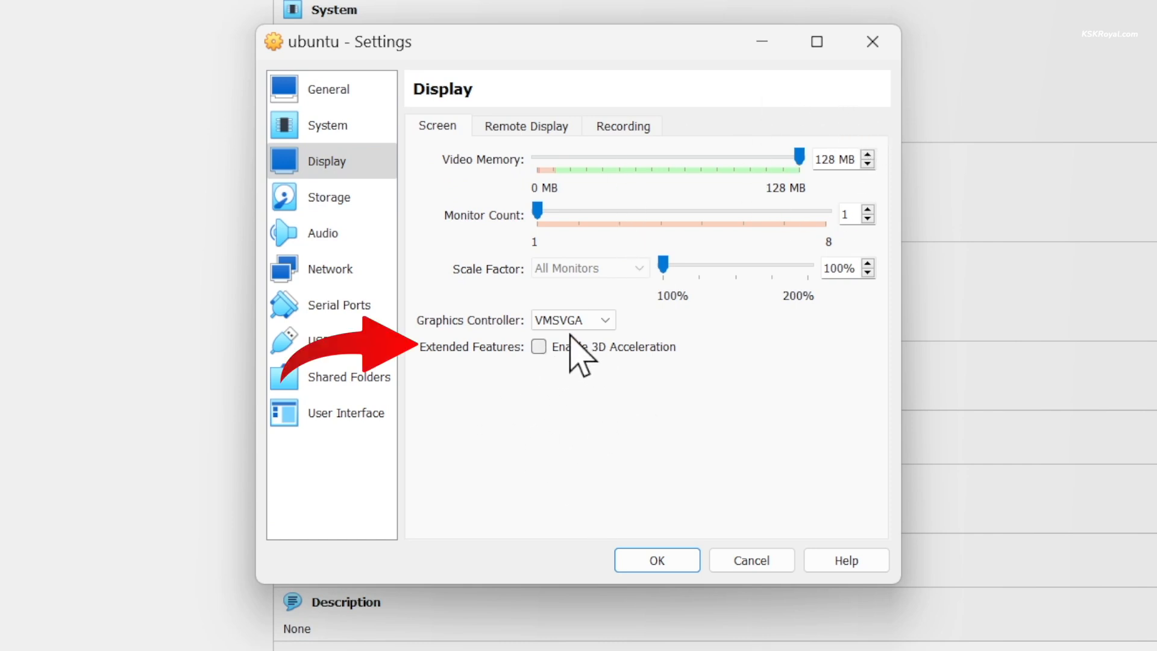
pyautogui.click(540, 346)
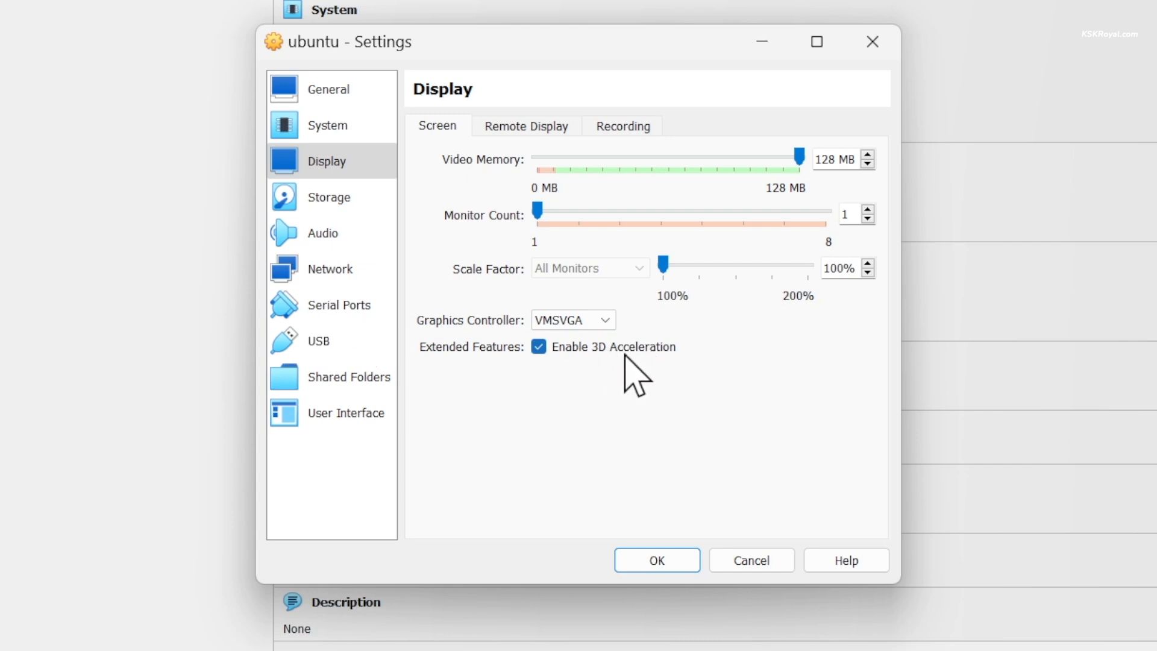
pyautogui.click(323, 202)
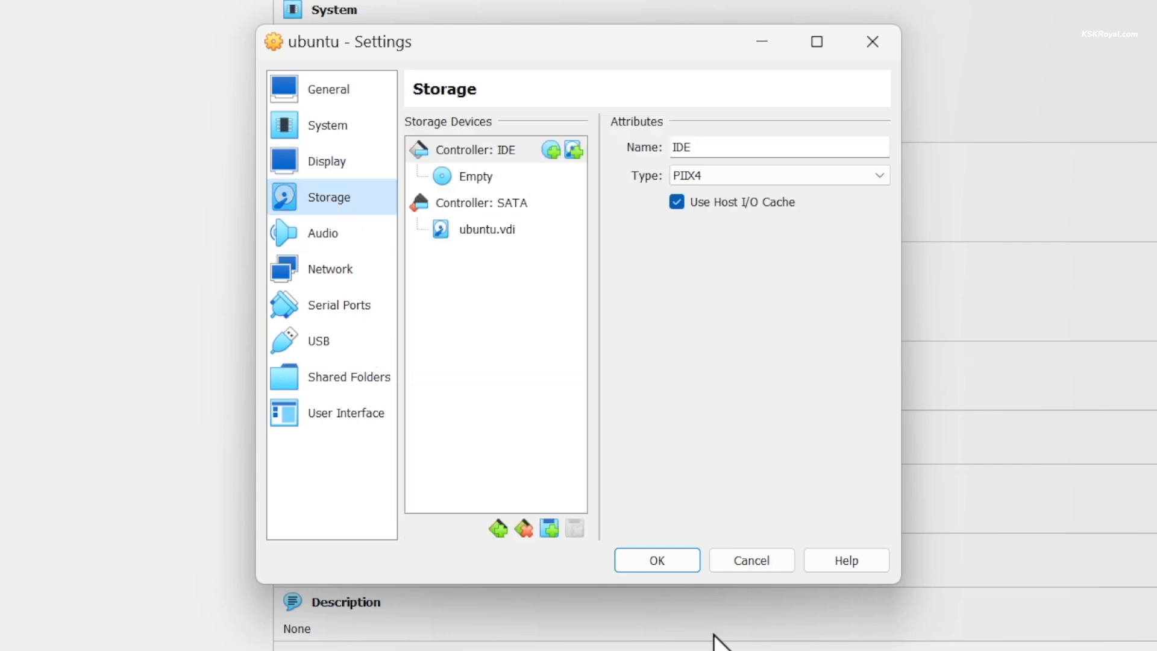
# - Attach ubuntu-23.10.1-desktop-amd64.iso from the Hyprland on Virtual box folder to the empty optical drive and save
pyautogui.click(481, 179)
pyautogui.click(931, 149)
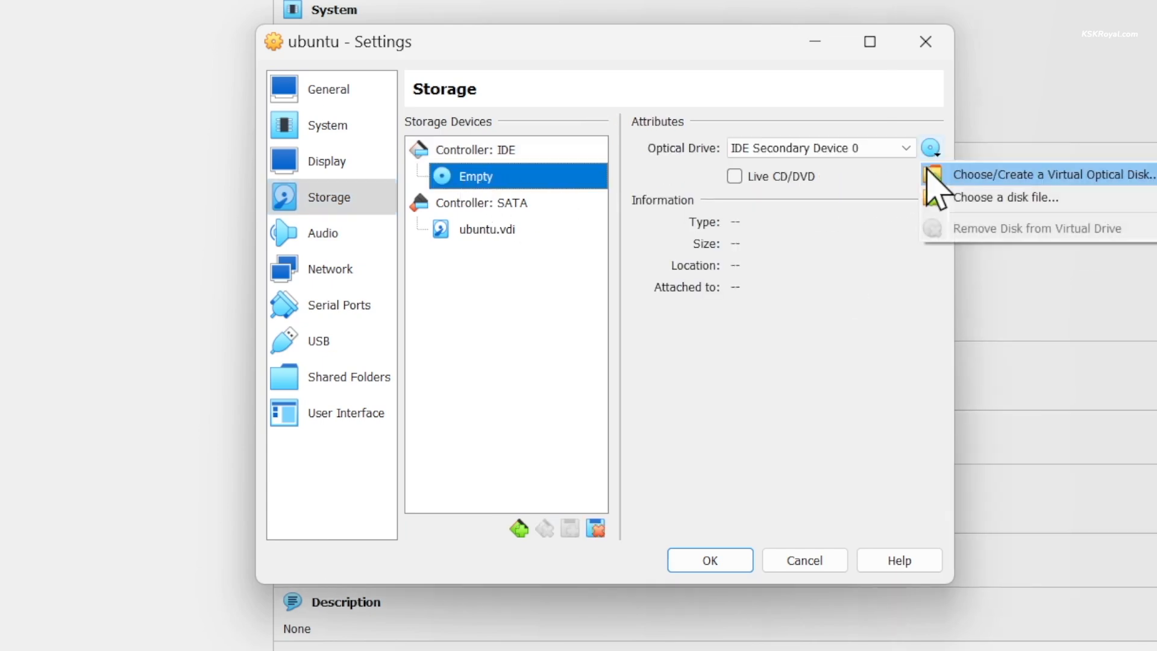
pyautogui.click(953, 197)
pyautogui.click(370, 449)
pyautogui.doubleClick(592, 295)
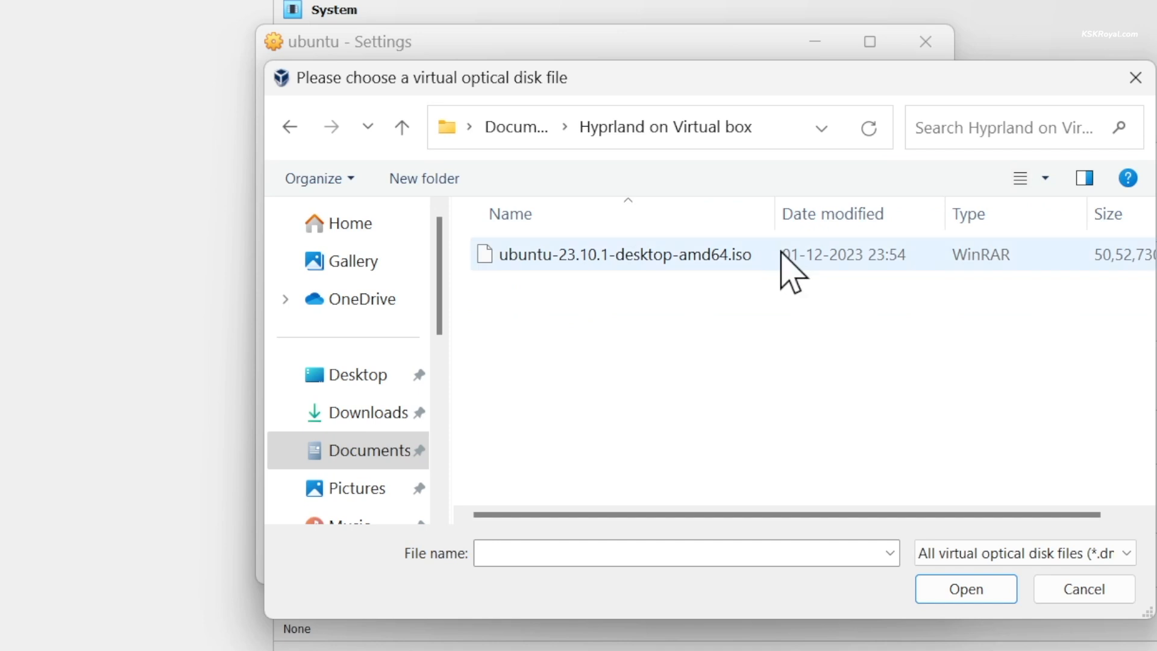
pyautogui.moveTo(782, 197); pyautogui.dragTo(847, 197)
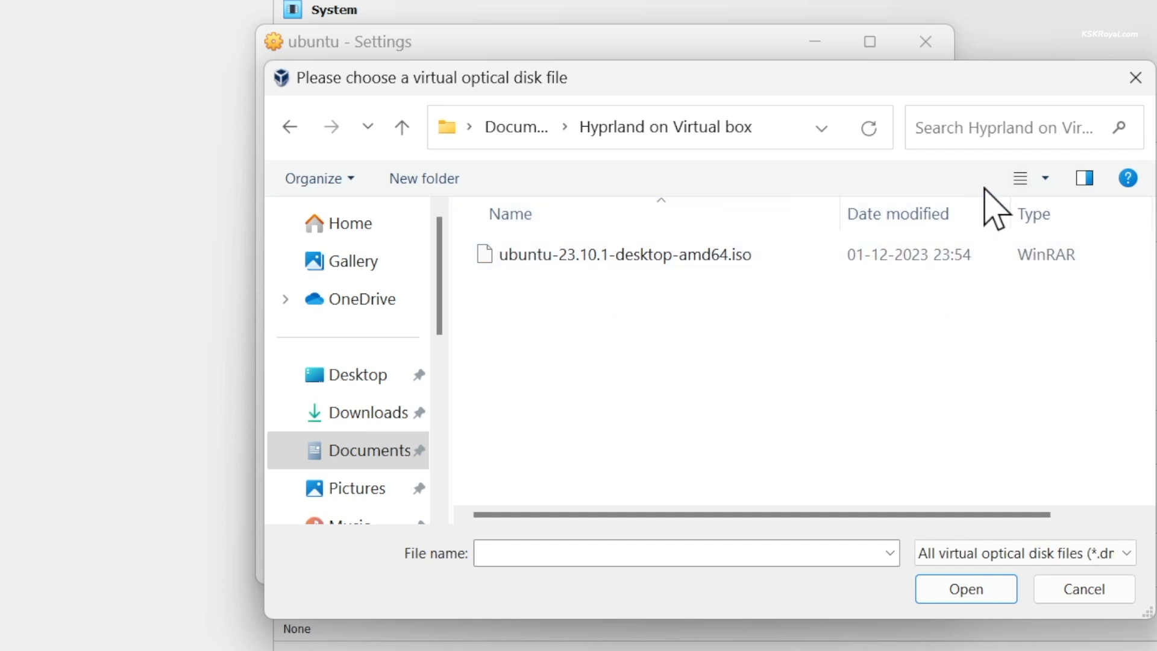
pyautogui.click(1019, 178)
pyautogui.click(623, 398)
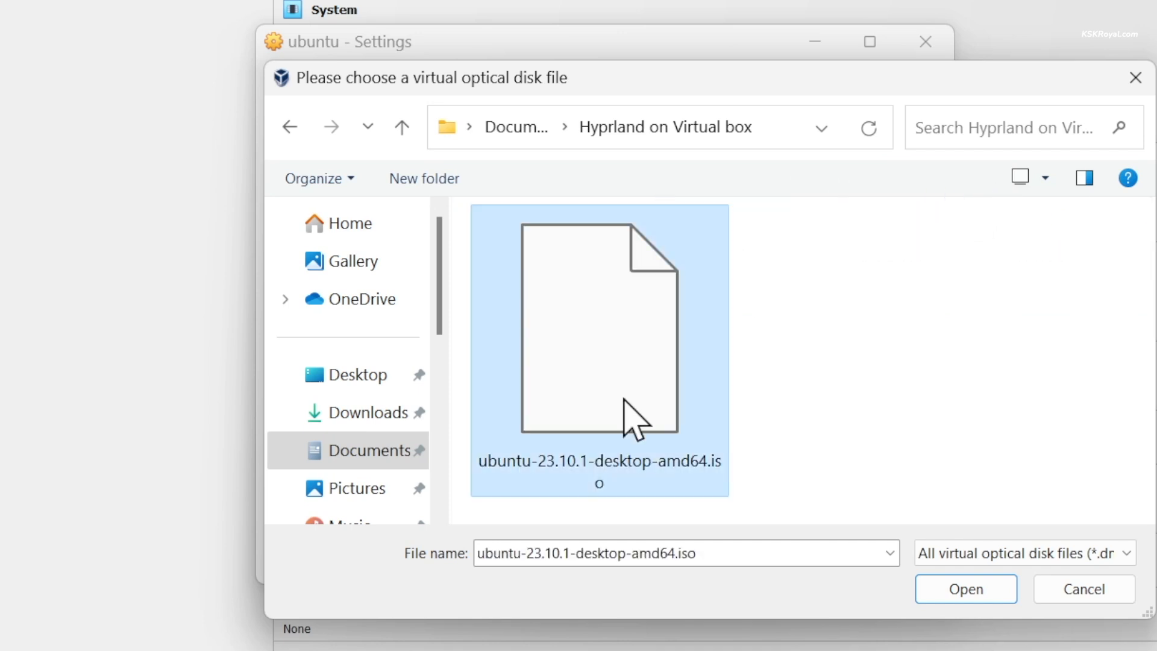
pyautogui.click(963, 589)
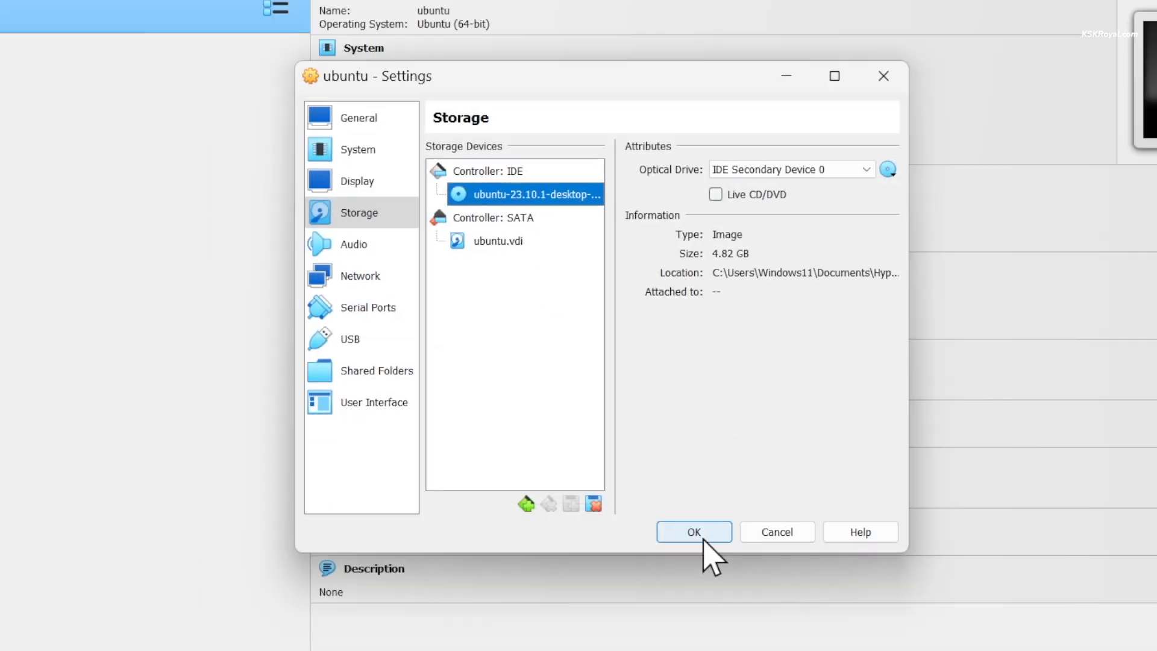
pyautogui.click(720, 567)
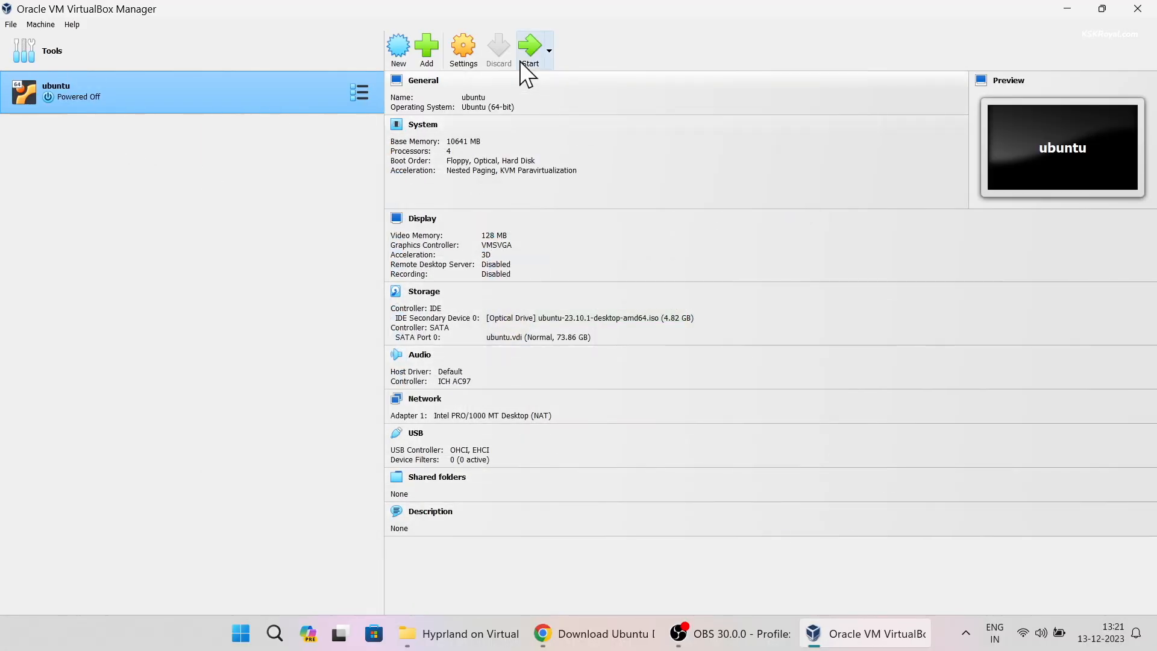
# - Start the ubuntu VM, allow input capture with 'Do not show again', and boot Try or Install Ubuntu
pyautogui.click(527, 48)
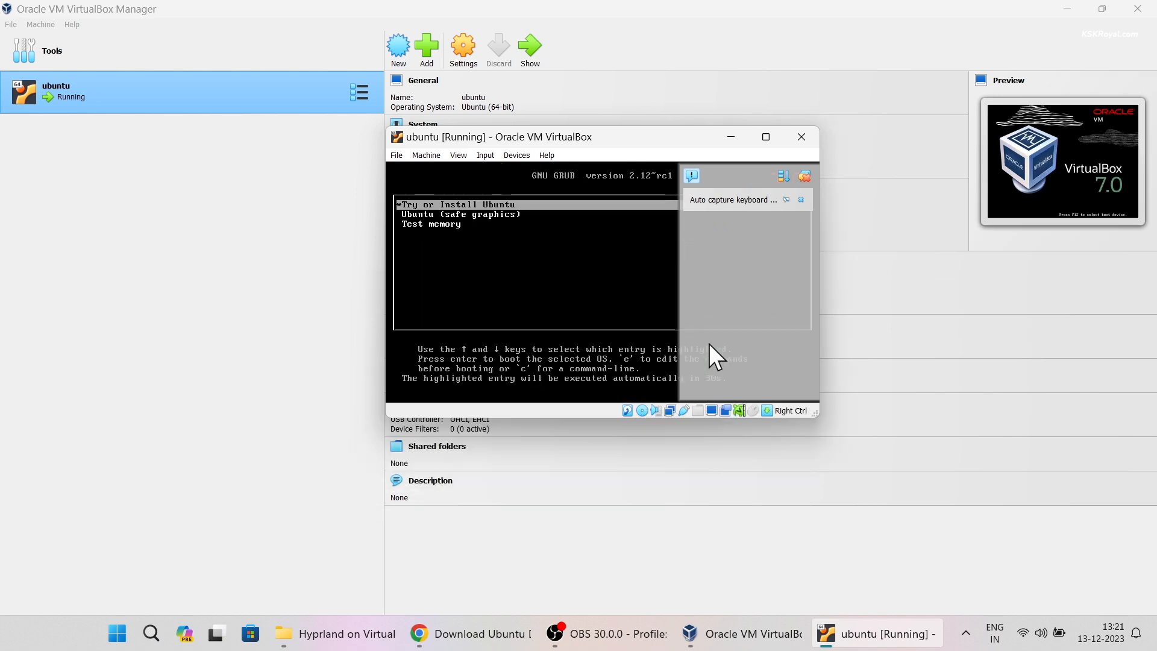
pyautogui.click(786, 200)
pyautogui.click(657, 184)
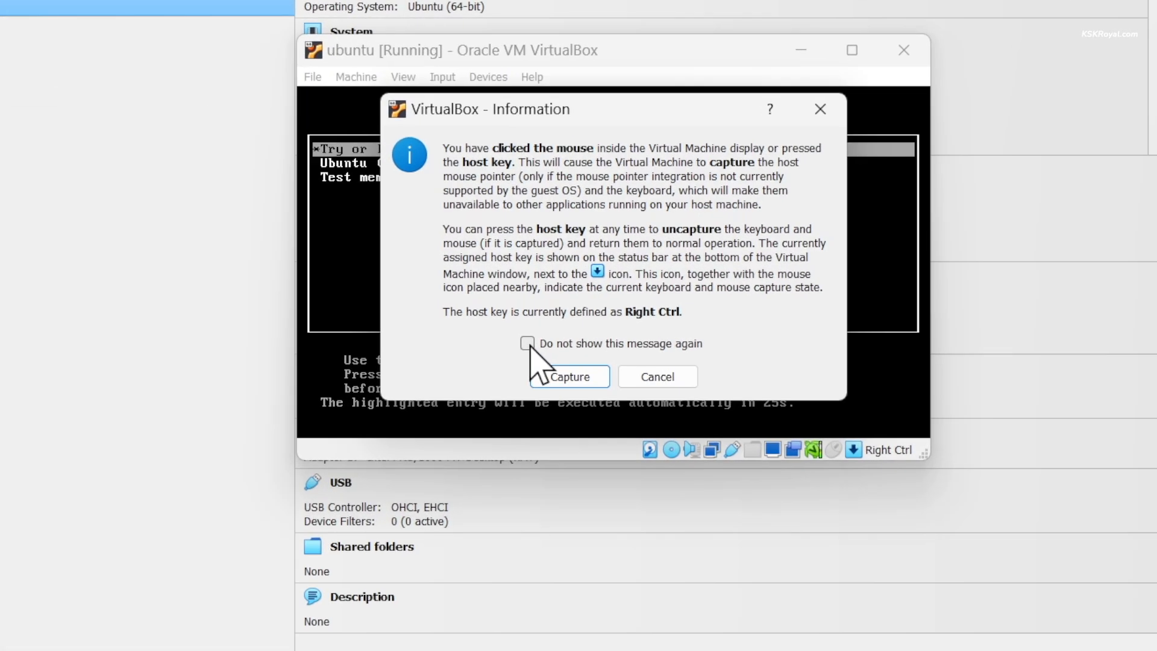
pyautogui.click(544, 337)
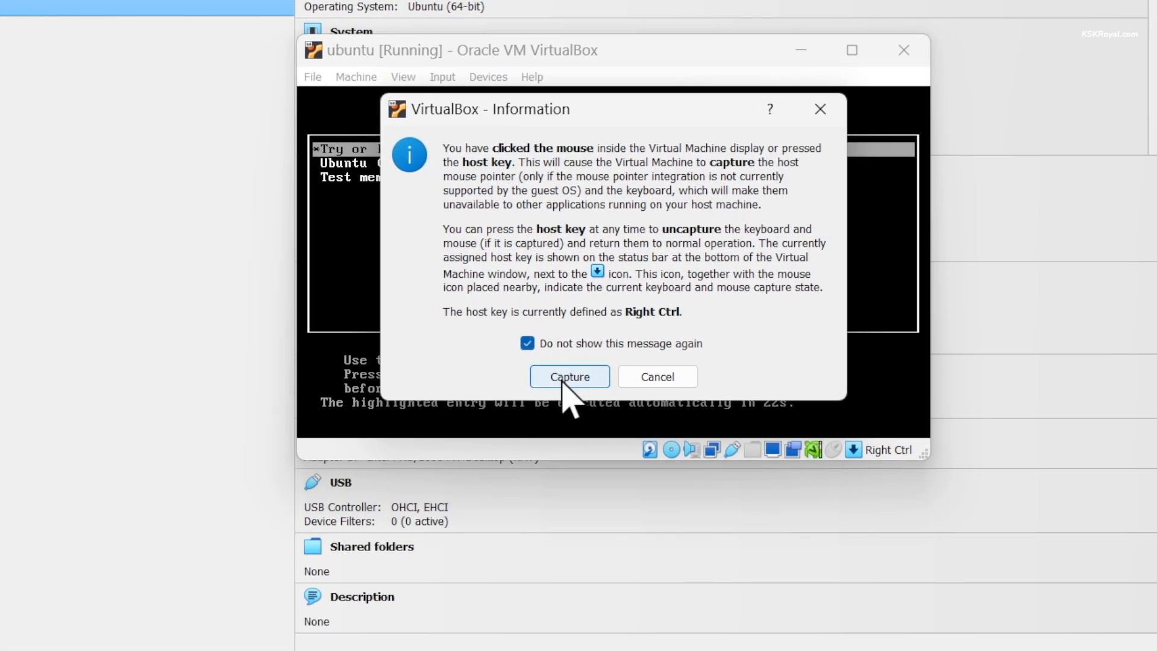
pyautogui.click(566, 377)
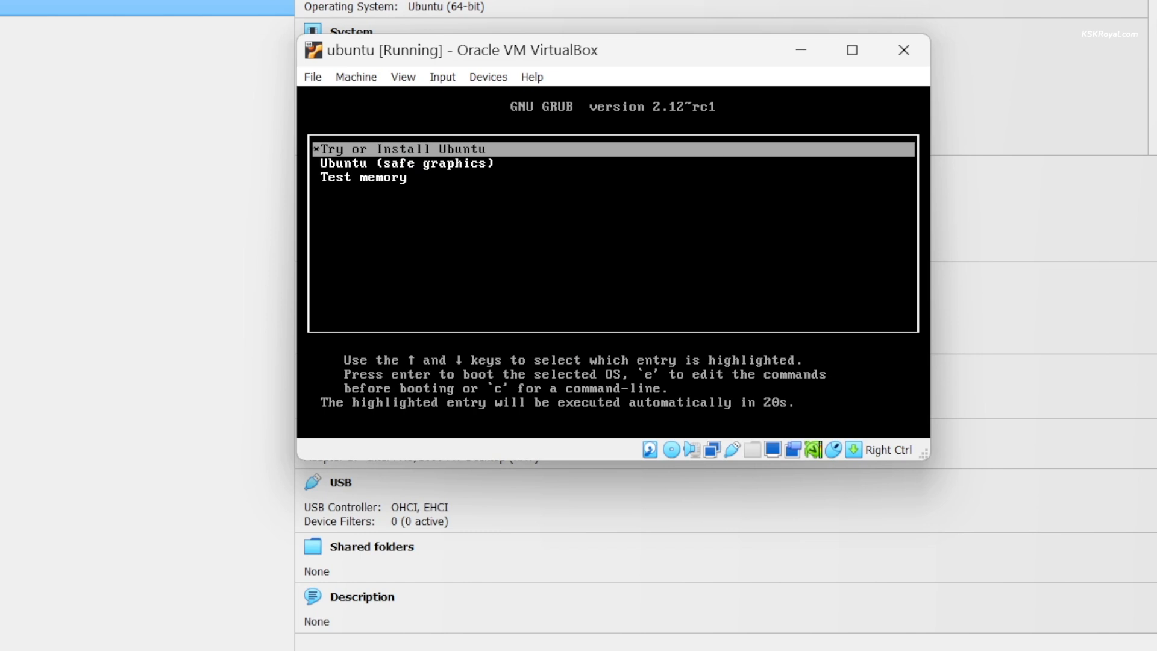
pyautogui.press('Return')
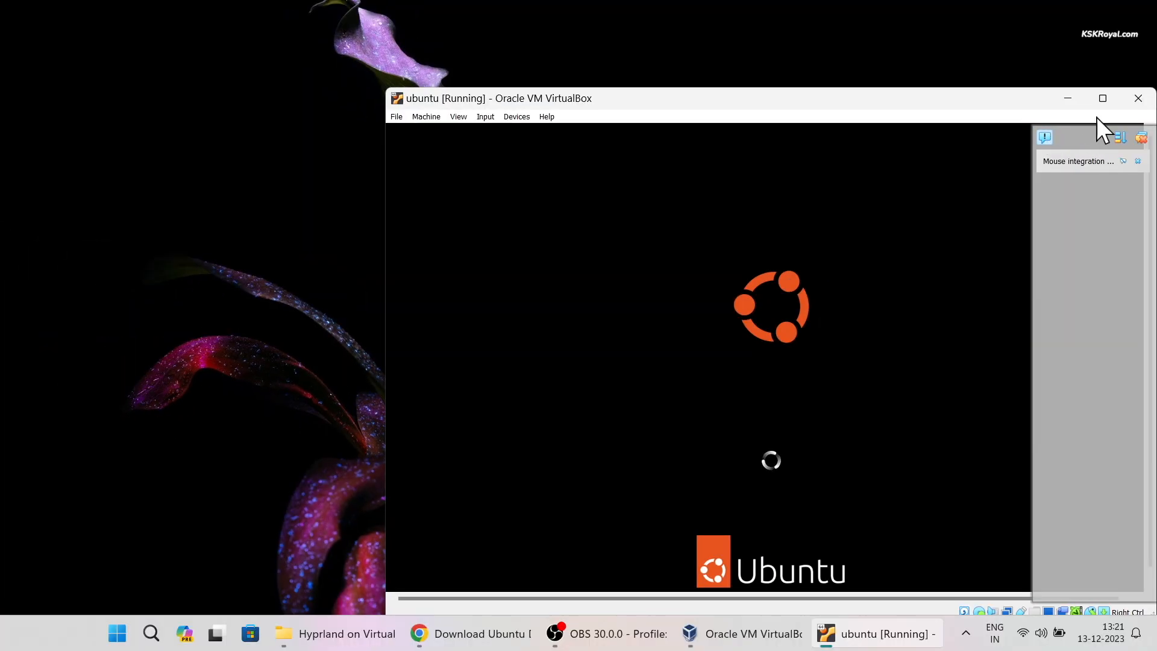
pyautogui.moveTo(962, 103); pyautogui.dragTo(777, 62)
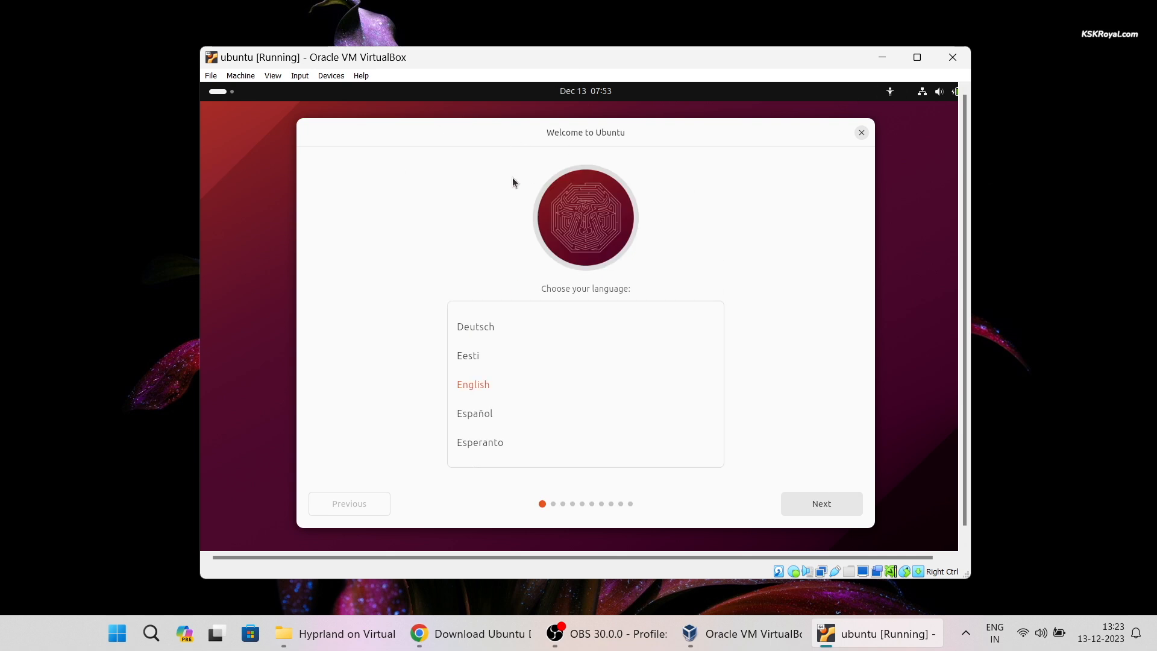
# - Choose Install Ubuntu in English, keep the English (US) keyboard and pass the network step
pyautogui.click(826, 503)
pyautogui.click(487, 283)
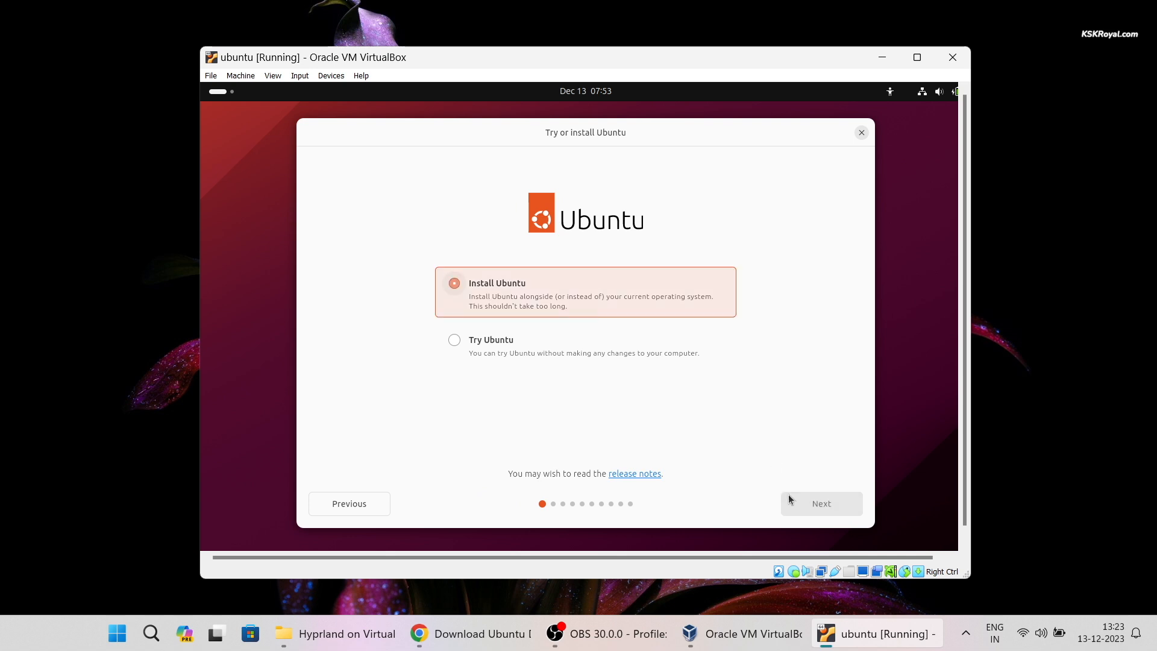
pyautogui.click(787, 509)
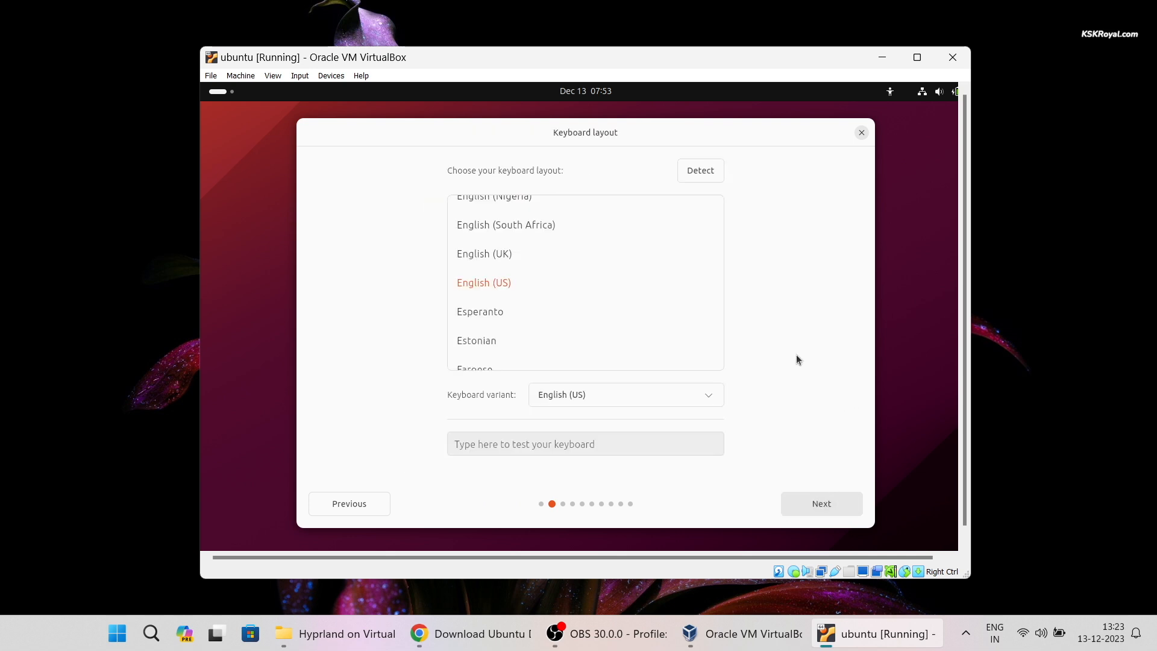
pyautogui.moveTo(976, 101); pyautogui.dragTo(1020, 103)
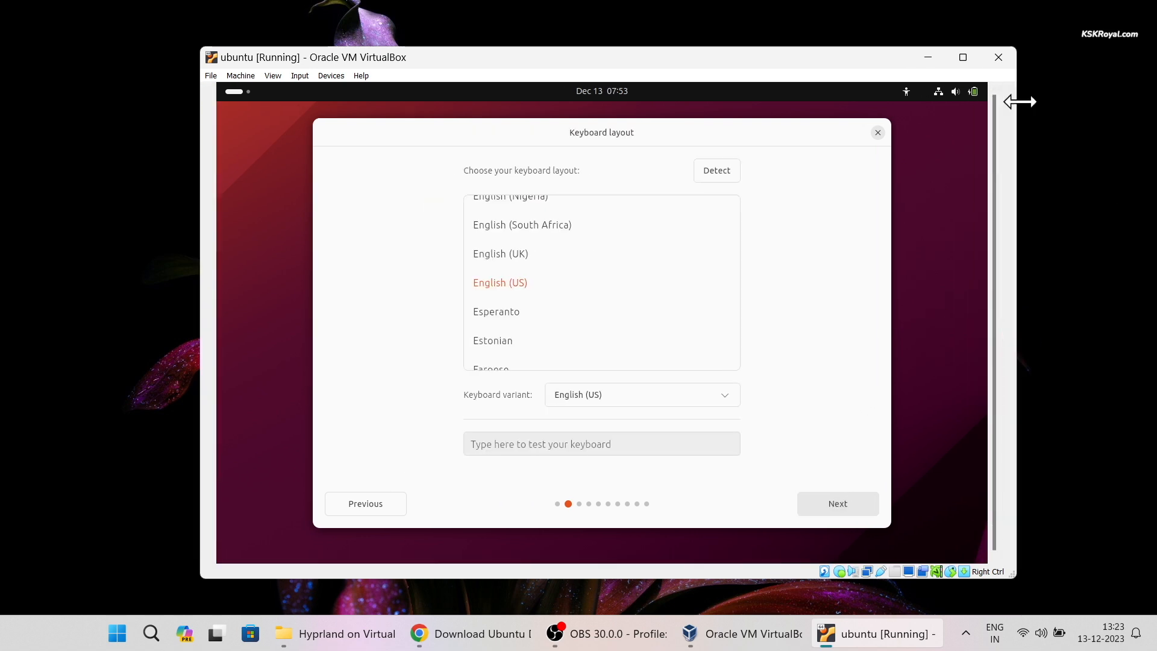
pyautogui.moveTo(741, 54); pyautogui.dragTo(701, 61)
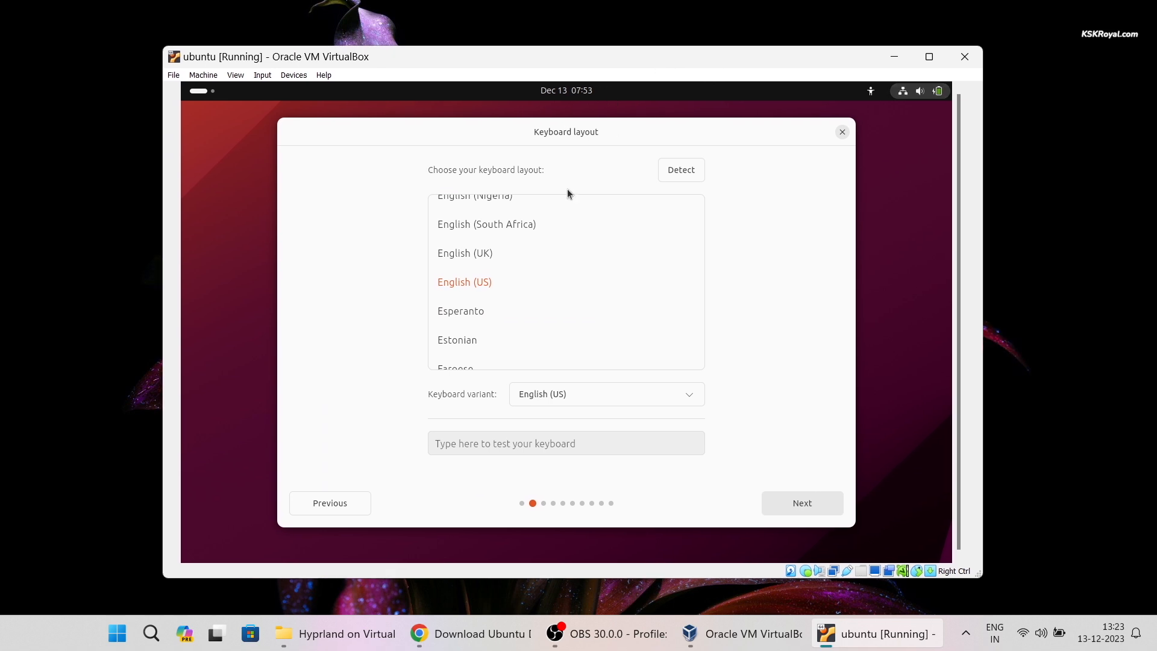
pyautogui.click(797, 504)
pyautogui.click(798, 504)
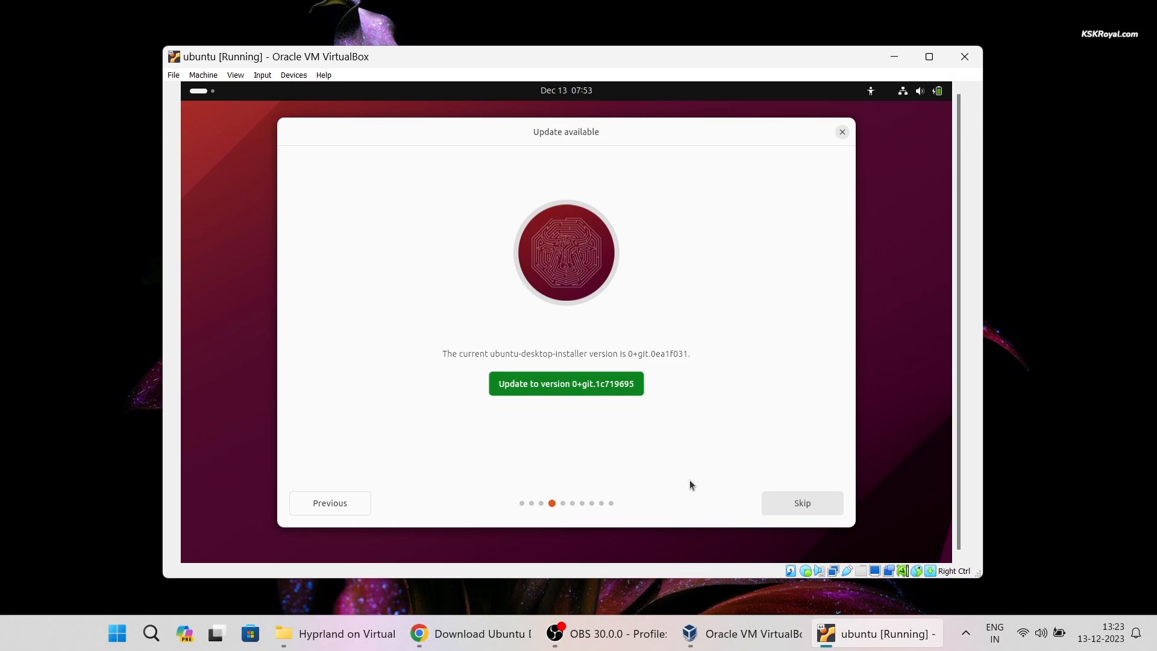
# - Skip the update, pick full installation with media formats, erase the disk, install, and accept the timezone
pyautogui.click(793, 501)
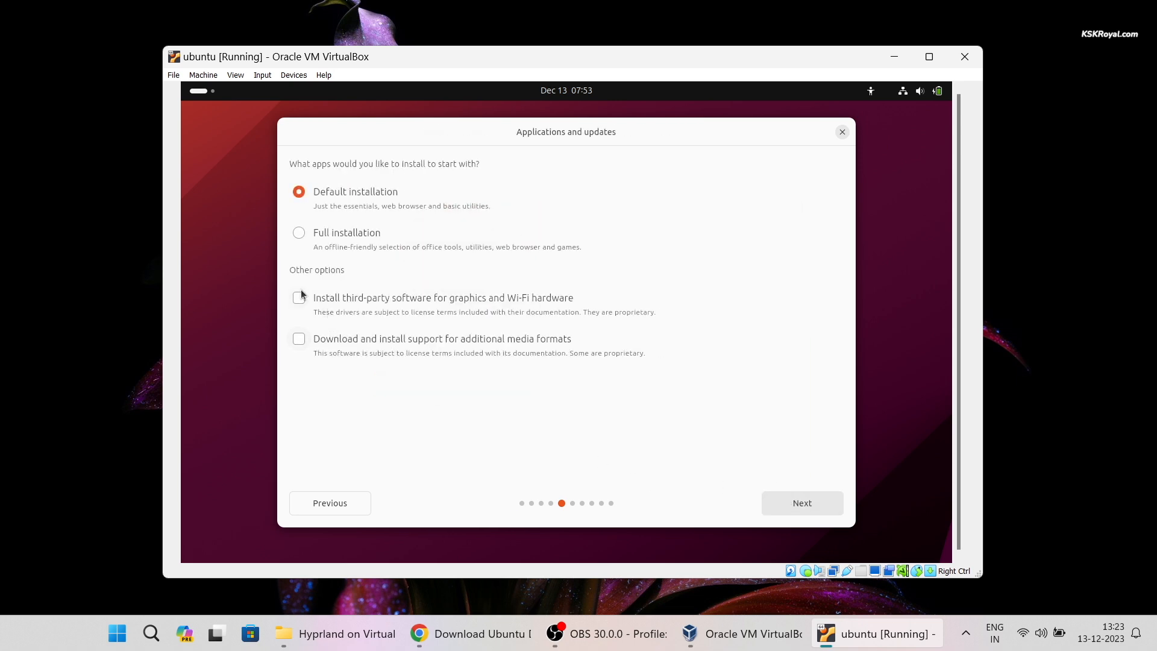
pyautogui.click(380, 359)
pyautogui.click(346, 257)
pyautogui.click(806, 504)
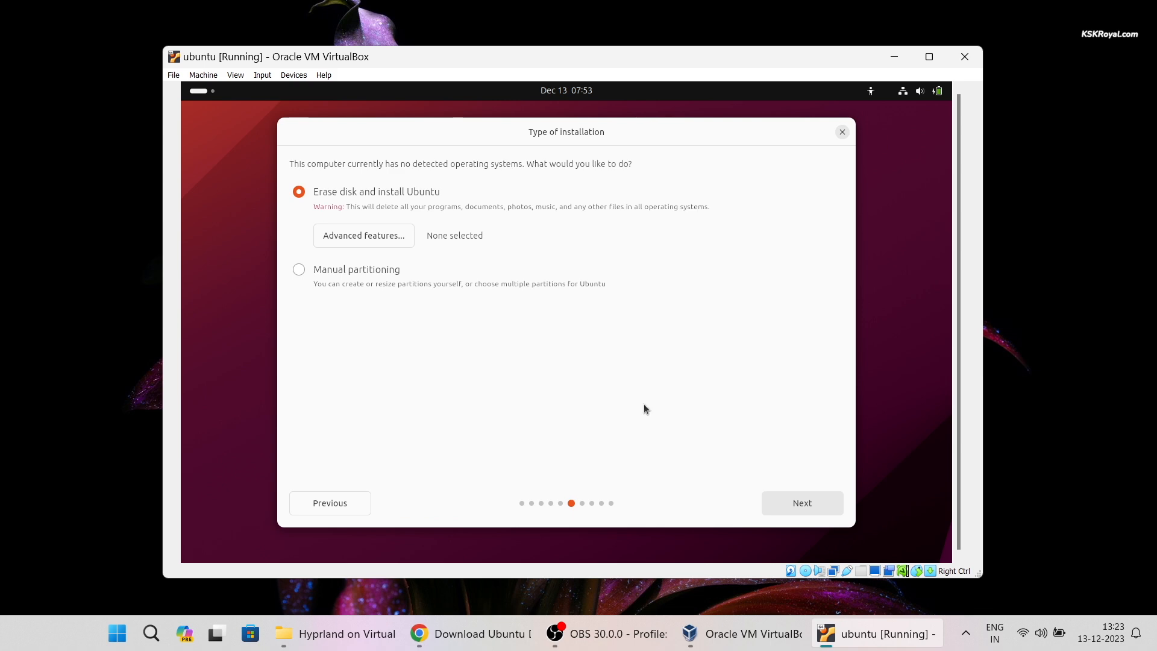
pyautogui.click(801, 504)
pyautogui.click(803, 505)
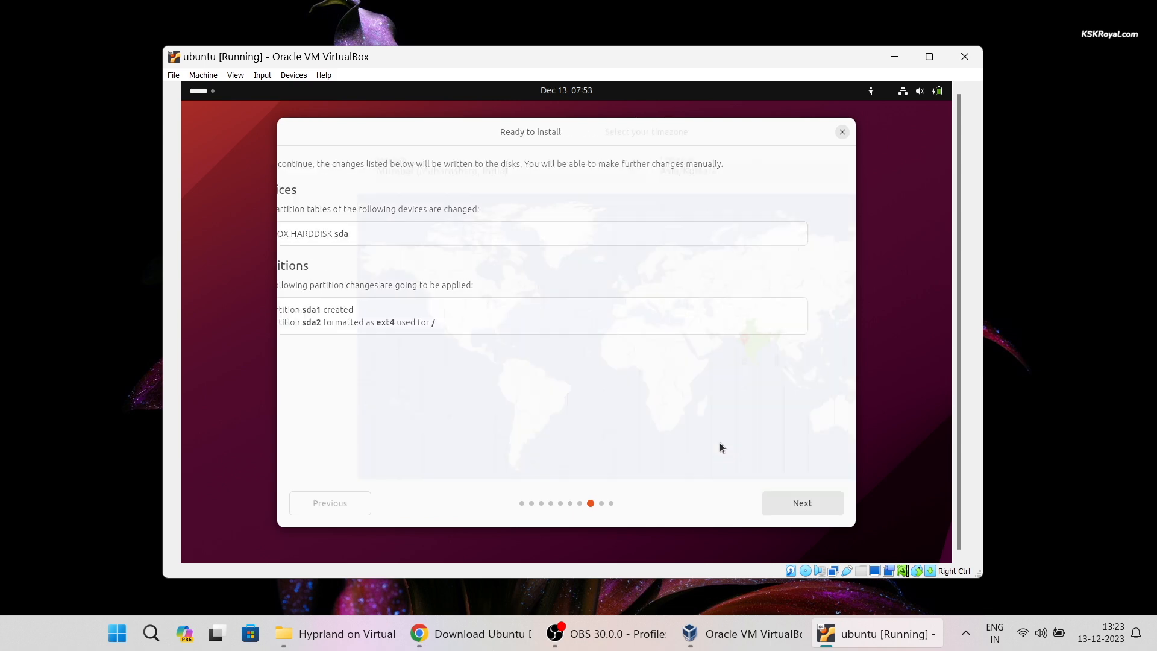
pyautogui.click(786, 502)
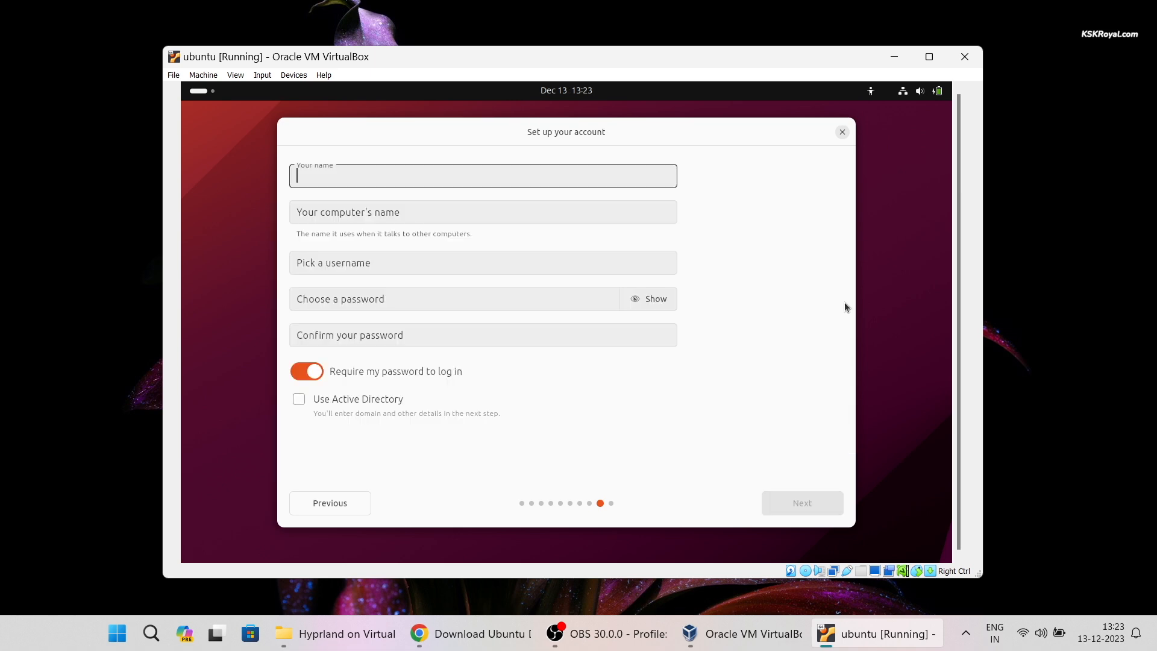
# - Enter the user's name, computer name vbox, a username and the account password
pyautogui.write('kskroyal')
pyautogui.press('Tab')
pyautogui.hotkey('shift', 'Tab')
pyautogui.press('Tab')
pyautogui.write('vbox')
pyautogui.press('Tab')
pyautogui.press('Tab')
pyautogui.write('1234')
pyautogui.press('Tab')
pyautogui.write('1234')
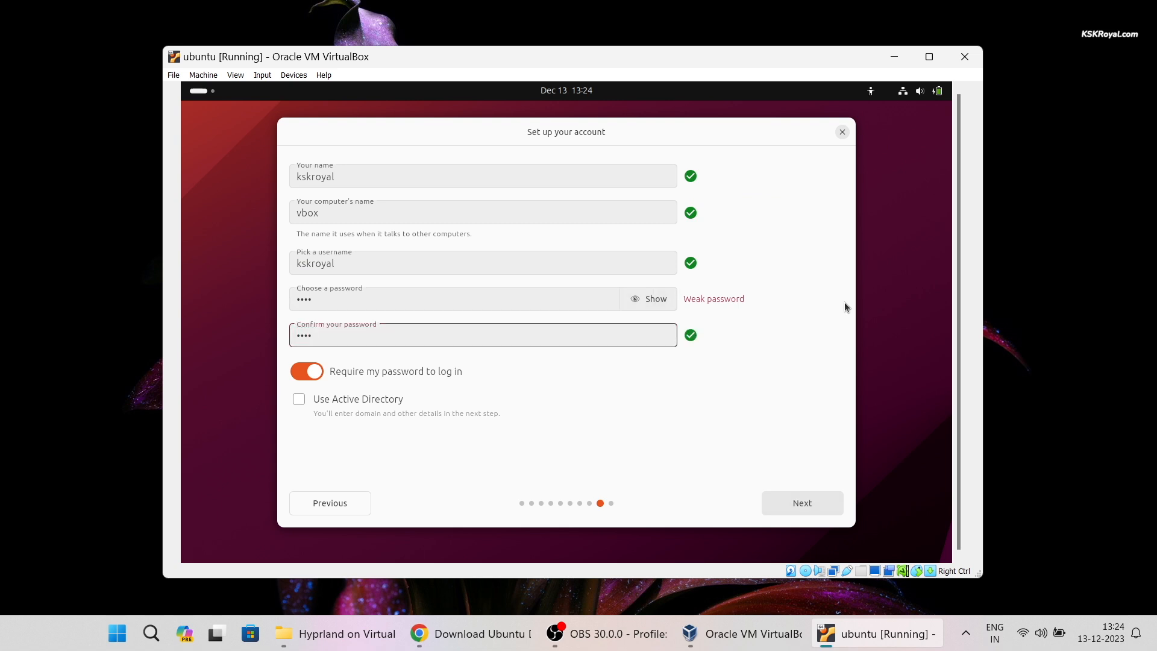
pyautogui.click(810, 501)
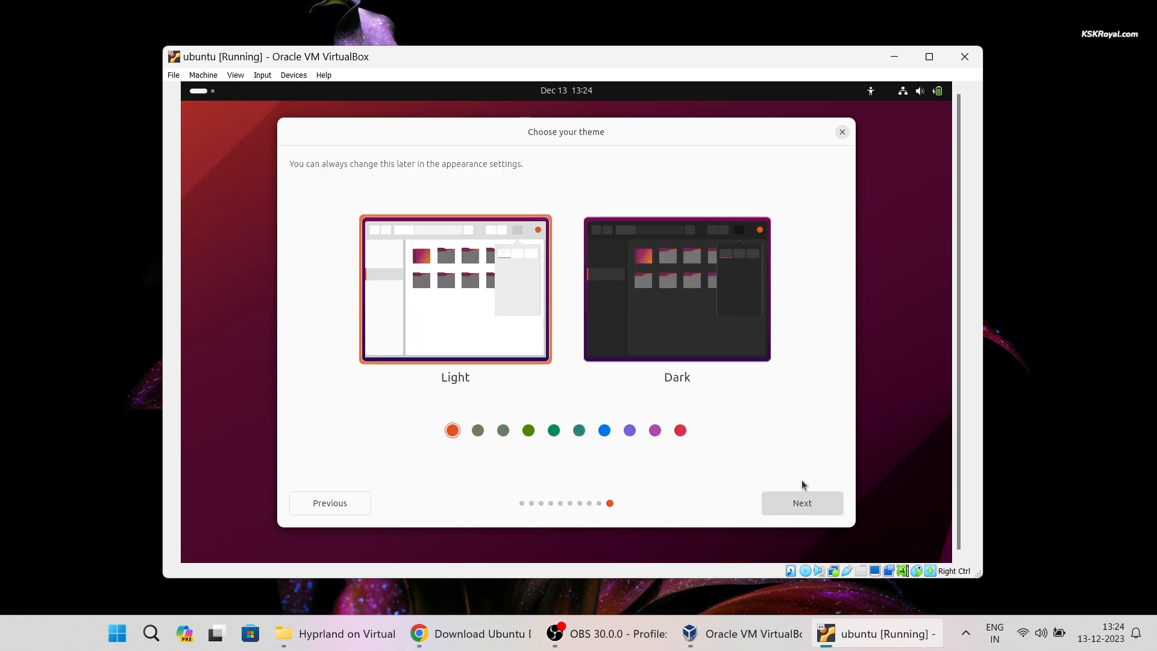
# - Choose the Dark theme with the teal accent and start the installation
pyautogui.click(663, 352)
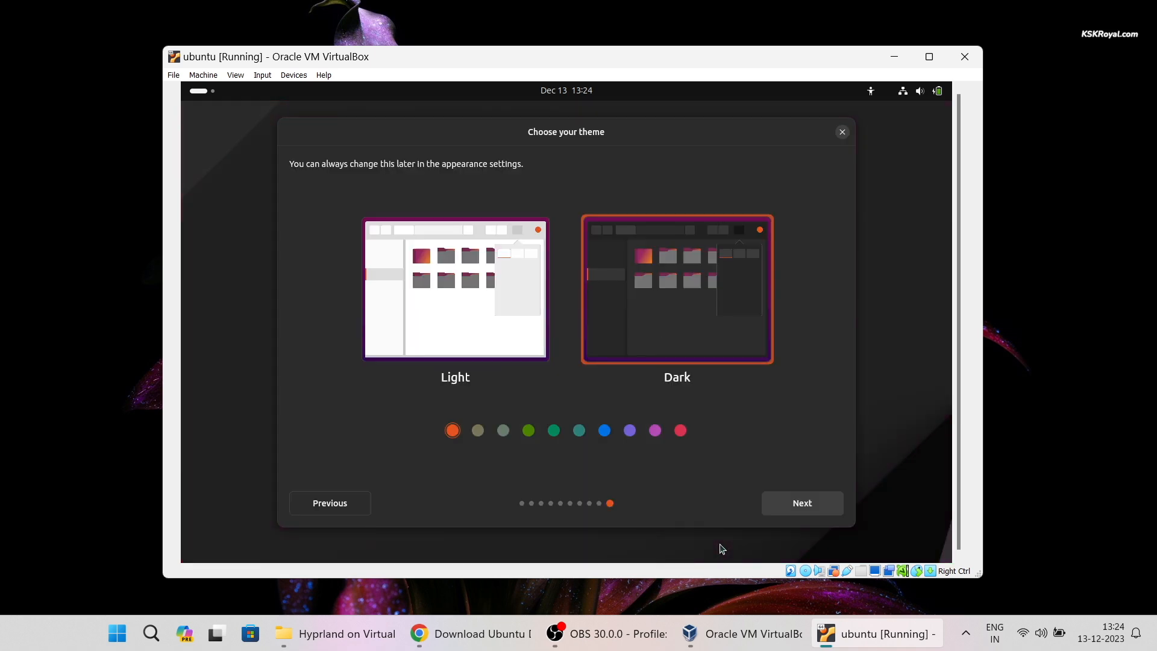
pyautogui.click(578, 432)
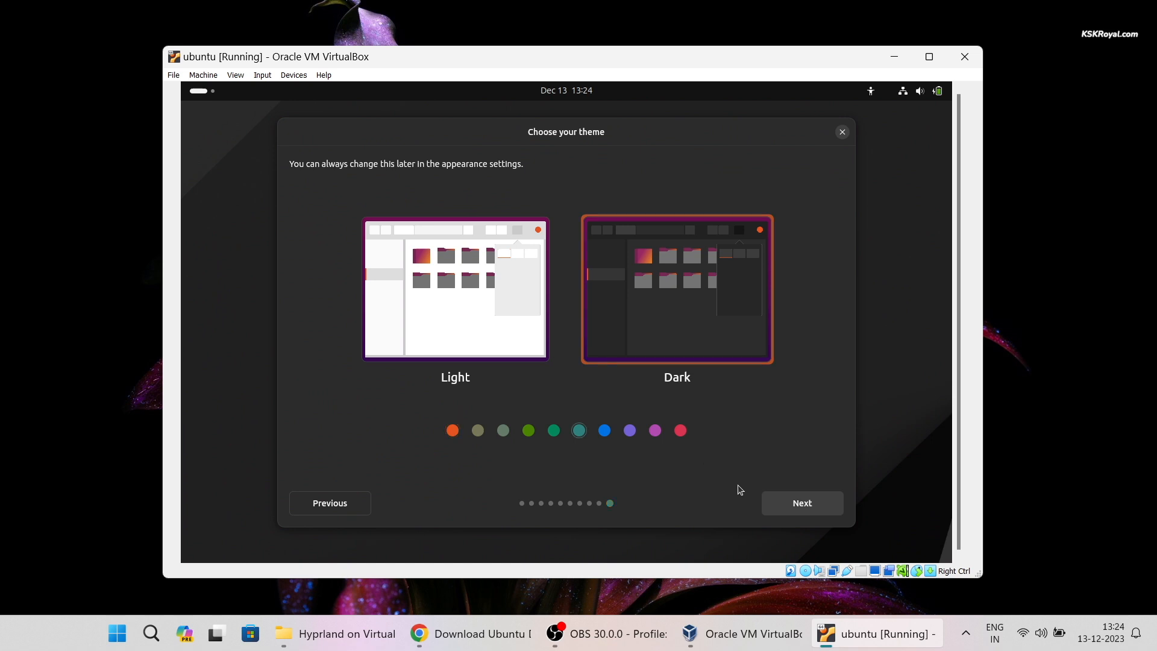
pyautogui.click(787, 505)
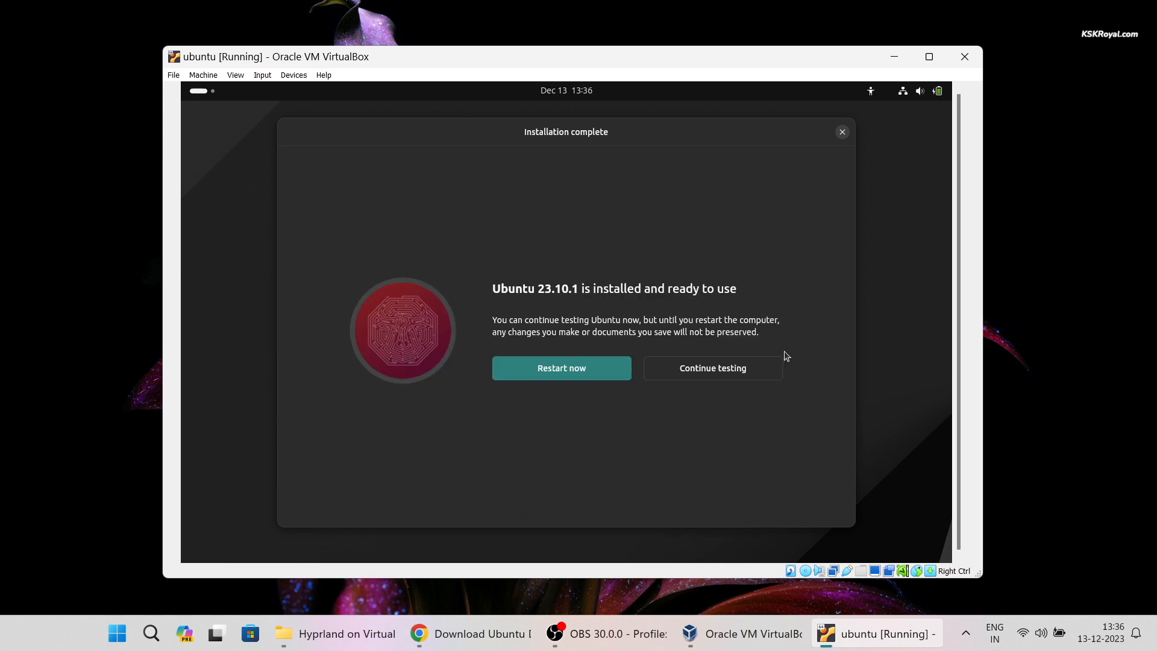
# - Restart into the installed Ubuntu and log in with the user's password
pyautogui.click(602, 369)
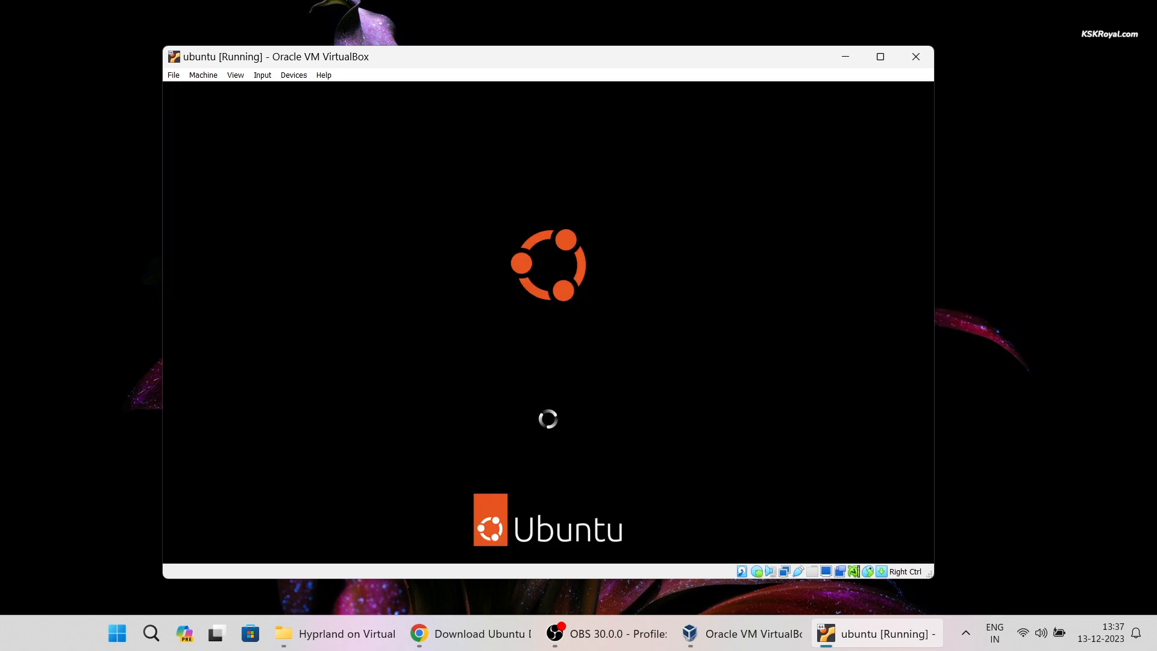
pyautogui.press('Return')
pyautogui.moveTo(382, 57); pyautogui.dragTo(494, 80)
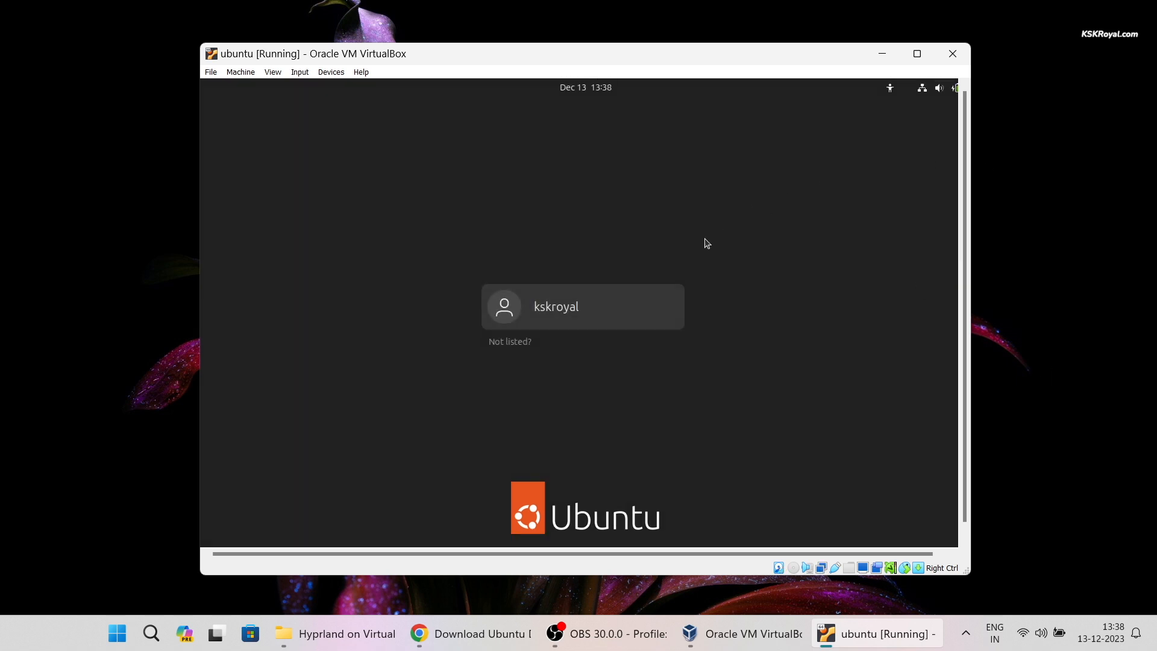
pyautogui.click(644, 326)
pyautogui.click(931, 521)
pyautogui.click(581, 385)
pyautogui.write('k')
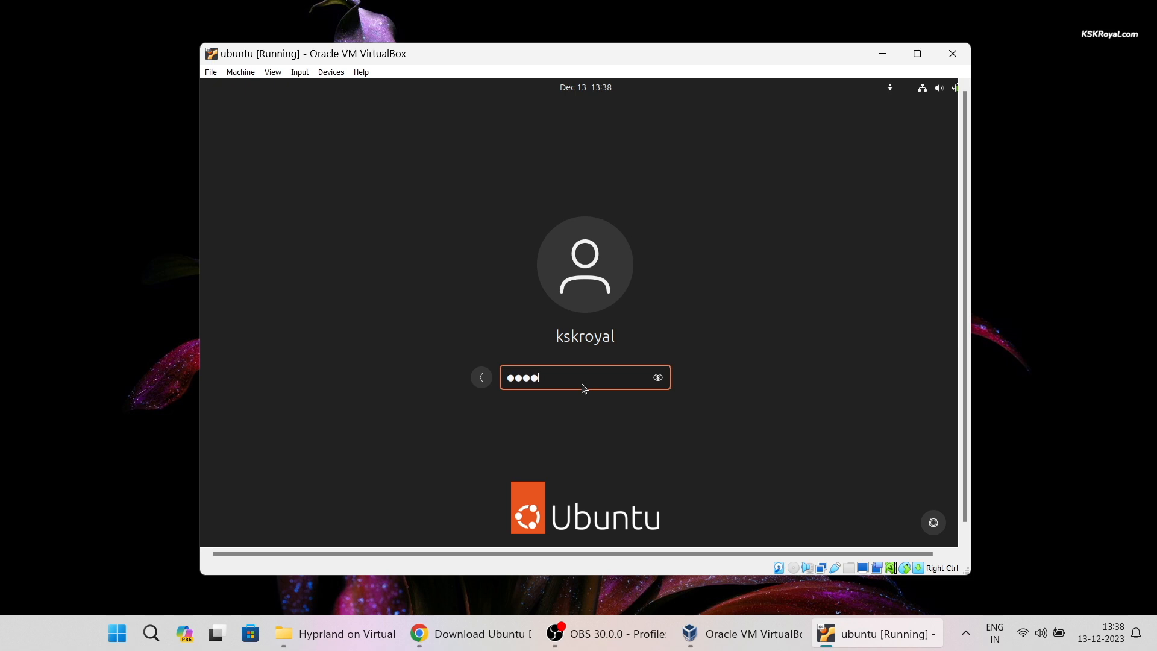
pyautogui.press('Return')
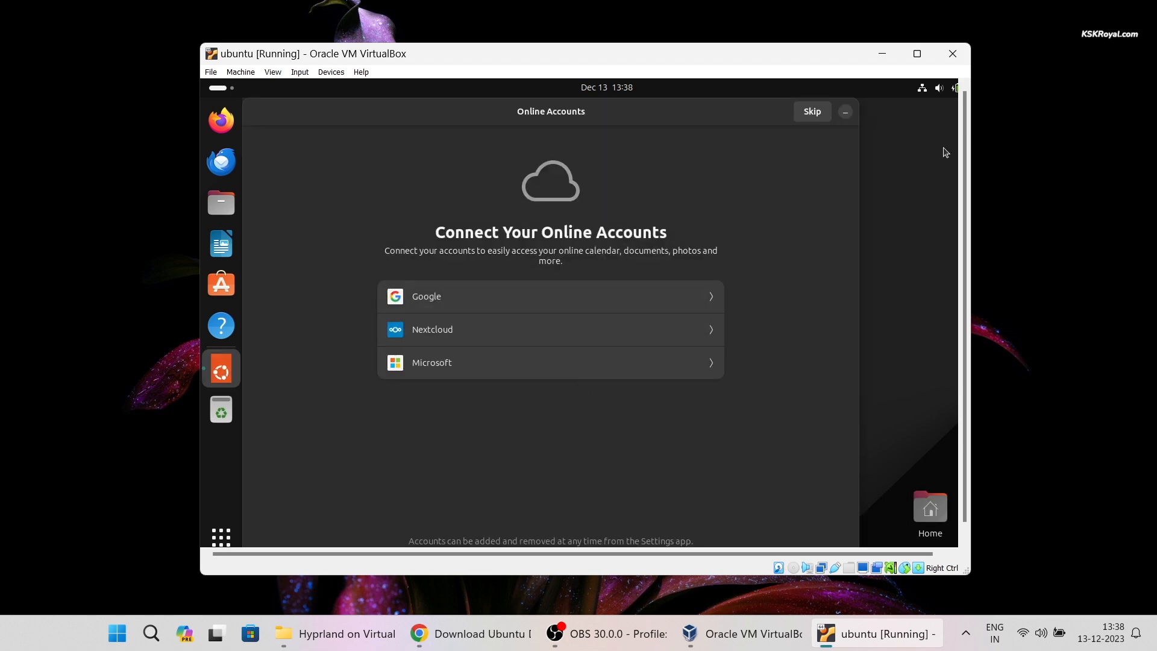
# - Skip the Online Accounts setup and launch Terminal from Show Apps
pyautogui.click(824, 113)
pyautogui.click(217, 538)
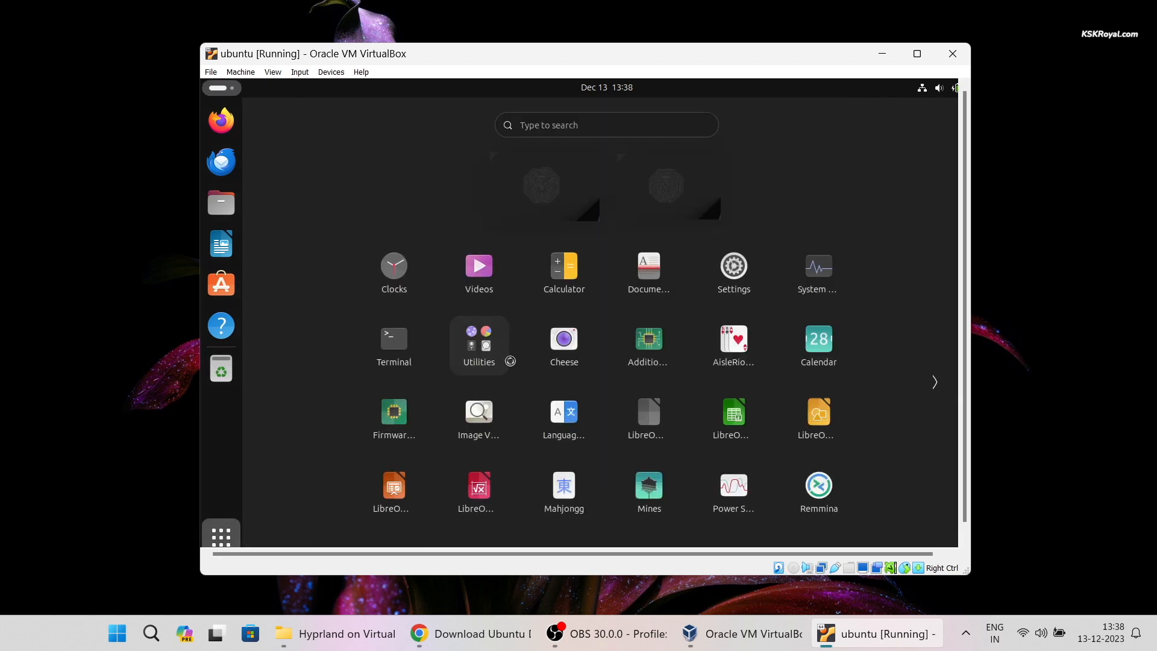
pyautogui.click(399, 350)
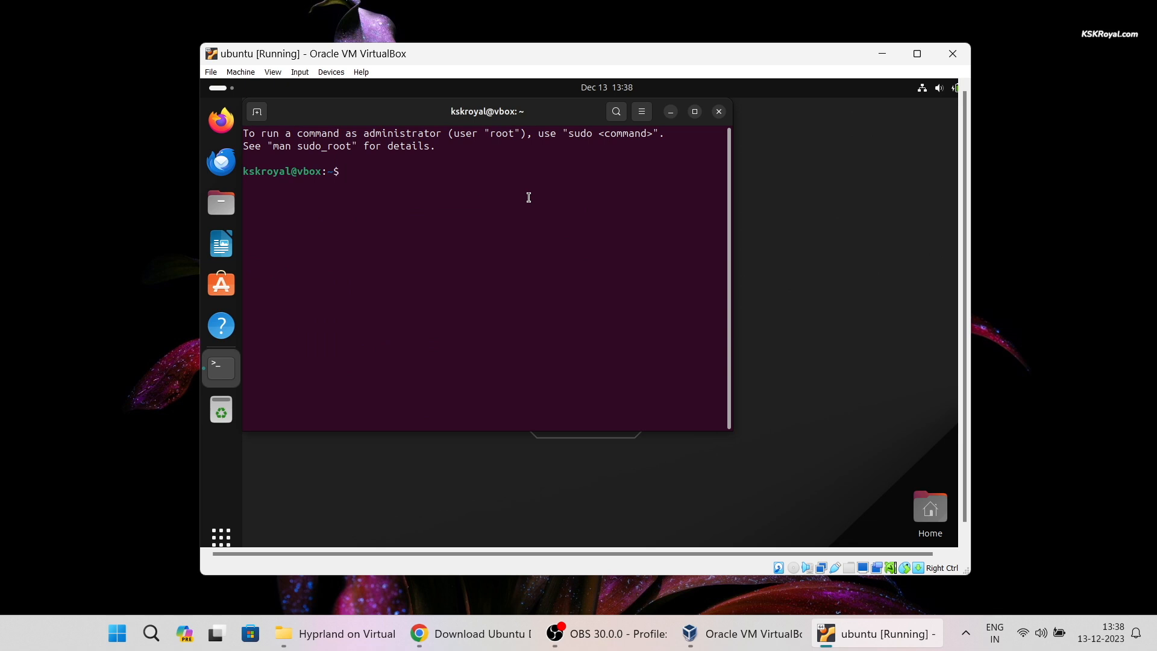
# - Enlarge the terminal text, then run sudo apt update and a confirmed sudo apt upgrade
pyautogui.hotkey('ctrl', '+')
pyautogui.hotkey('ctrl', '+')
pyautogui.hotkey('ctrl', '+')
pyautogui.write('sudo apt update')
pyautogui.press('Return')
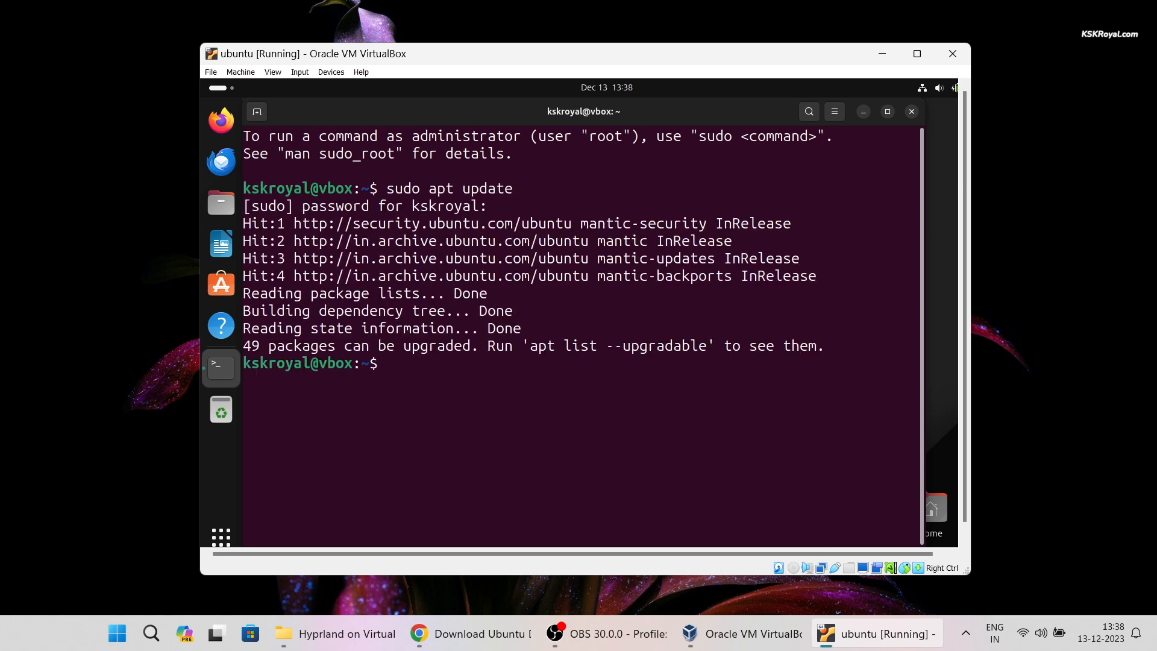
pyautogui.hotkey('ctrl', 'l')
pyautogui.write('sudo apt upgrade')
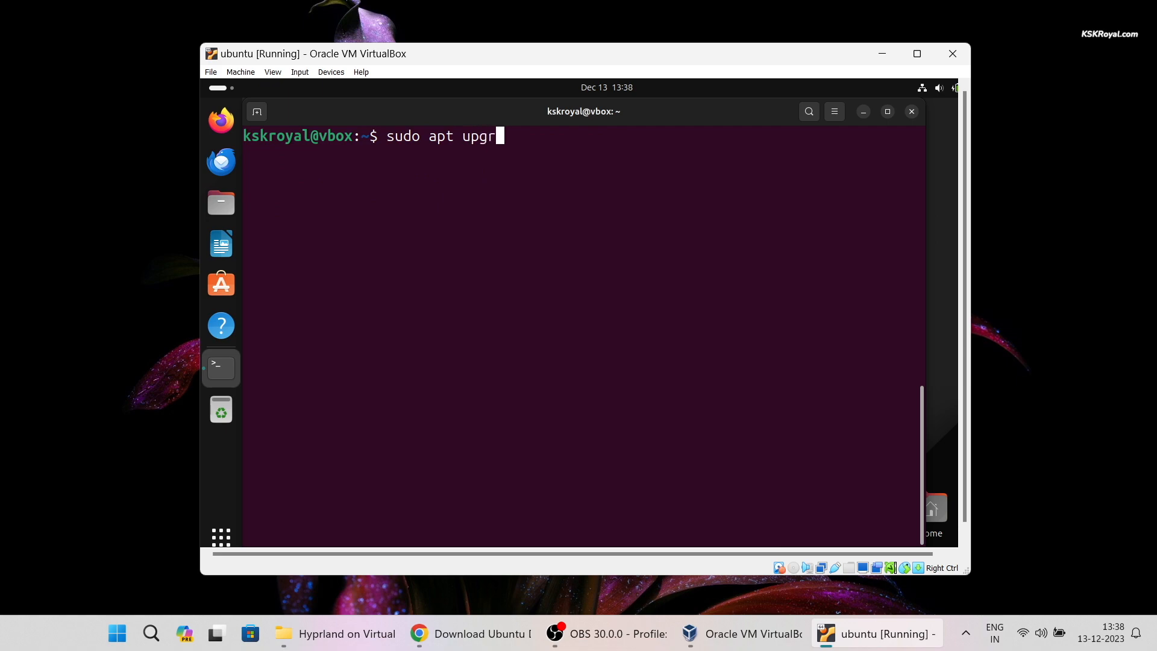
pyautogui.press('Return')
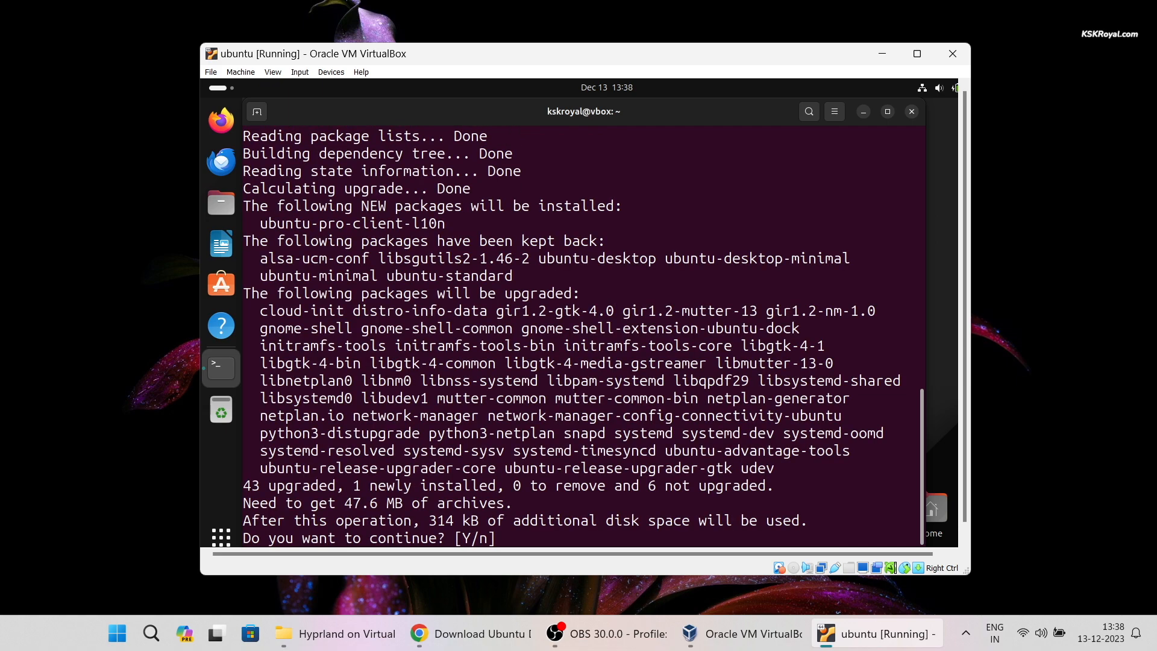
pyautogui.press('Return')
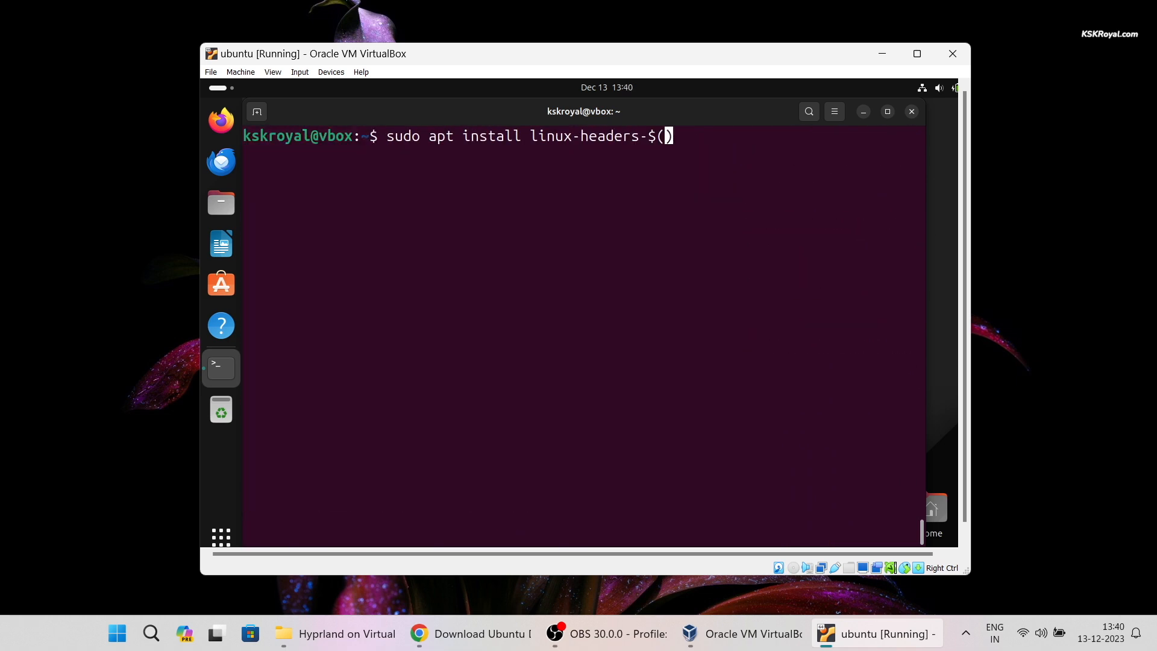
# - Install linux-headers-$(uname -r), reboot with sudo reboot now, and log back in
pyautogui.write('uname -r')
pyautogui.press('Return')
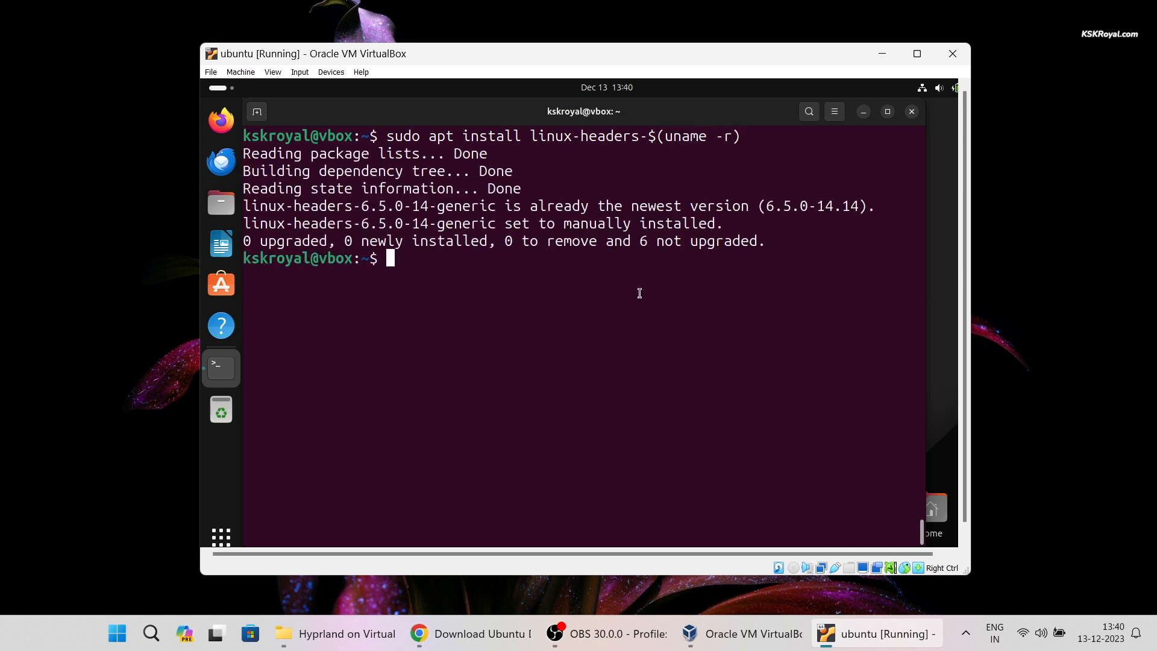
pyautogui.hotkey('ctrl', 'l')
pyautogui.write('sudo reboot now')
pyautogui.press('Return')
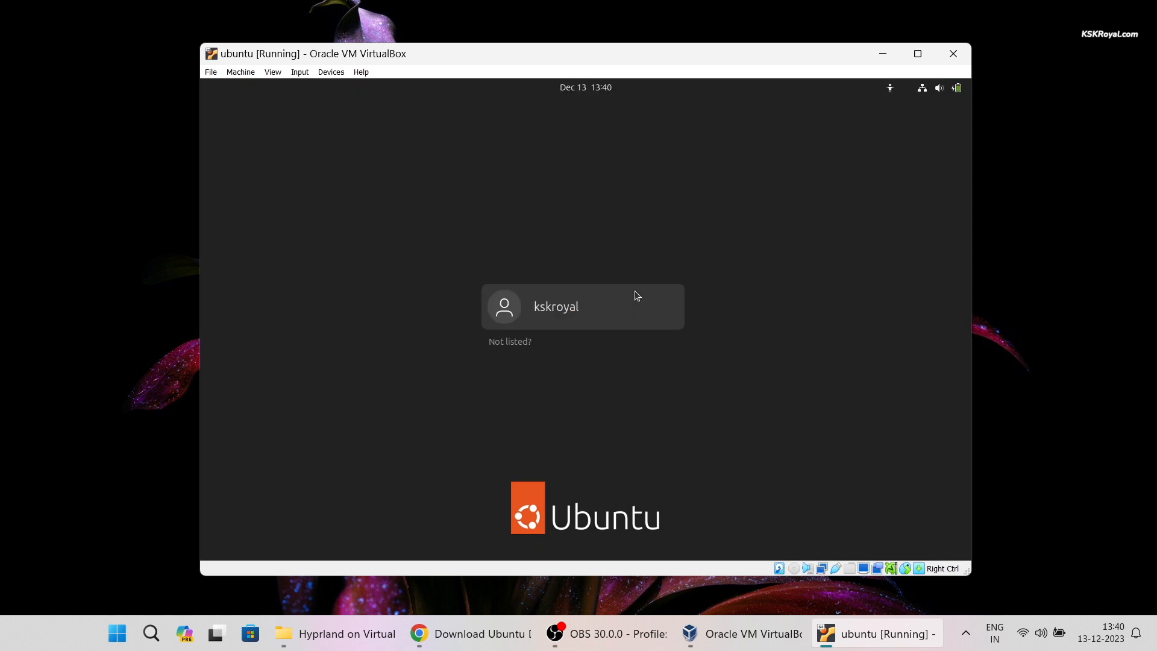
pyautogui.click(635, 291)
pyautogui.write('●●●●')
pyautogui.press('Return')
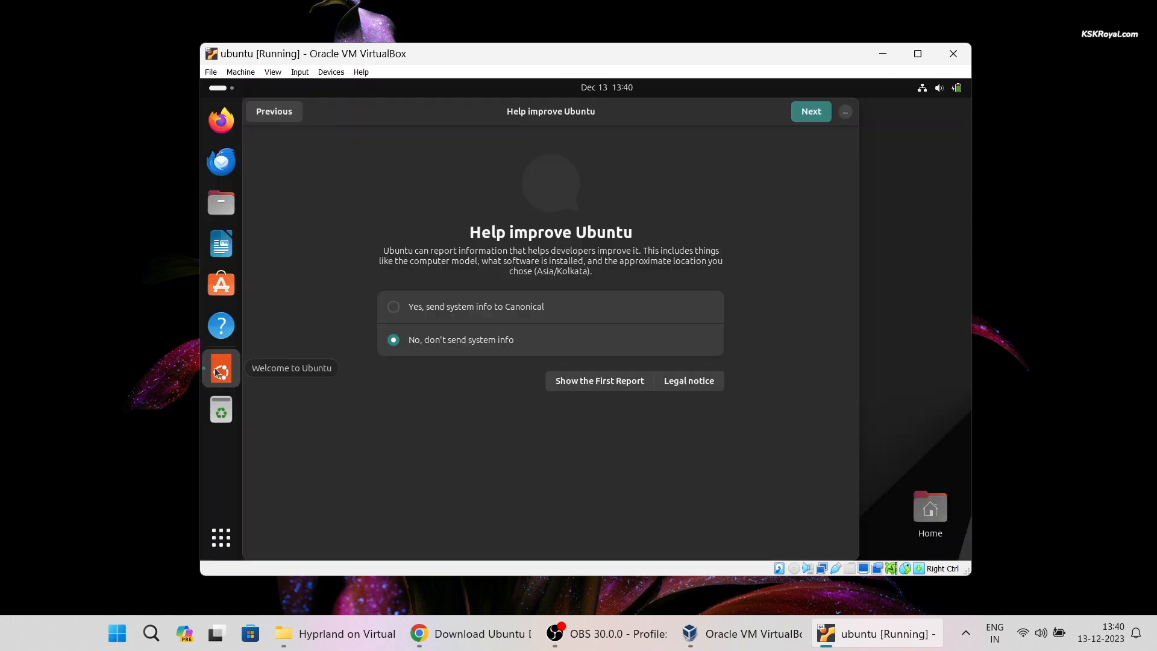
# - Finish the Ubuntu welcome tour, leaving location services off
pyautogui.press('Return')
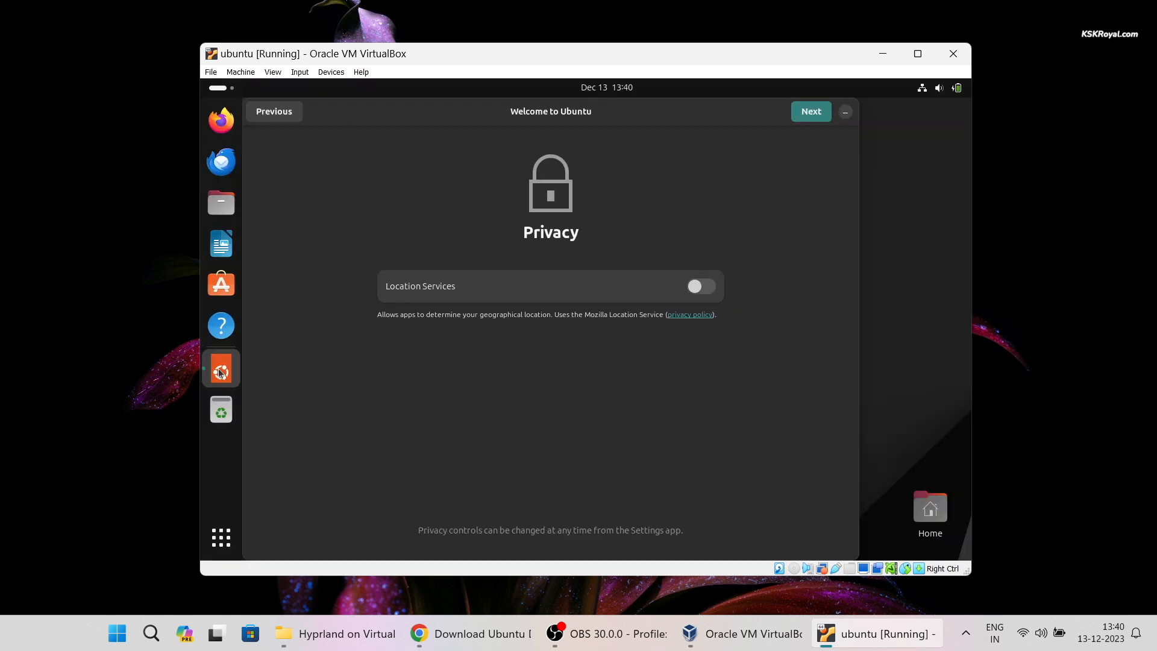
pyautogui.click(814, 112)
pyautogui.click(810, 113)
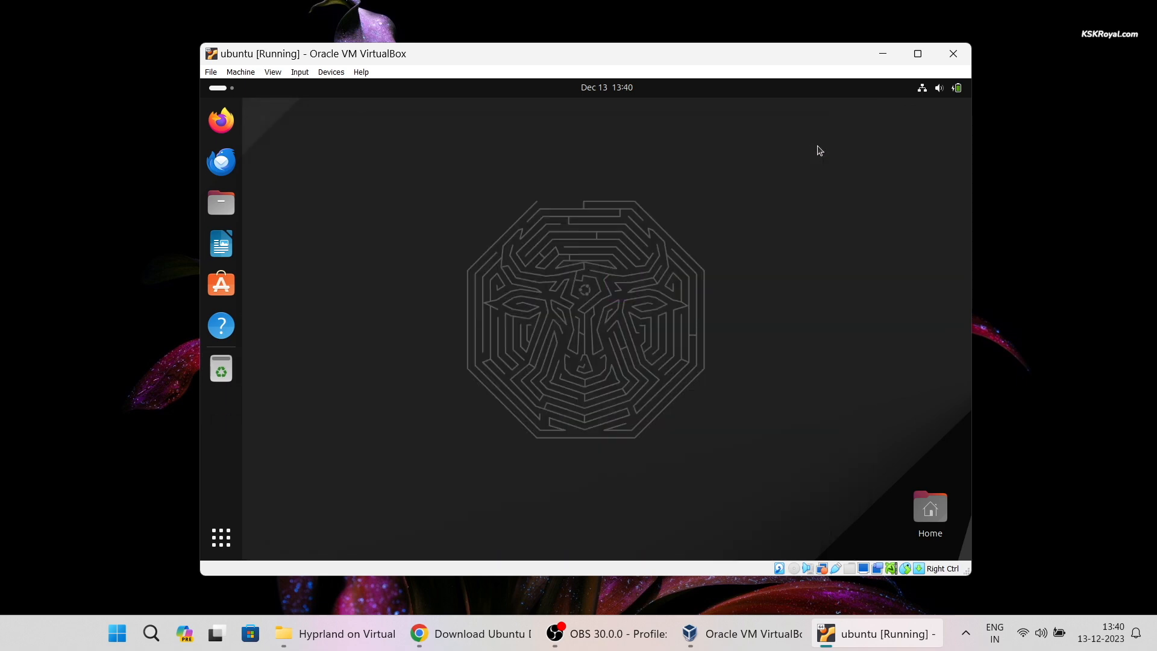
# - Maximize the VM window, open a terminal with Ctrl+Alt+T, and show the Devices menu
pyautogui.click(919, 48)
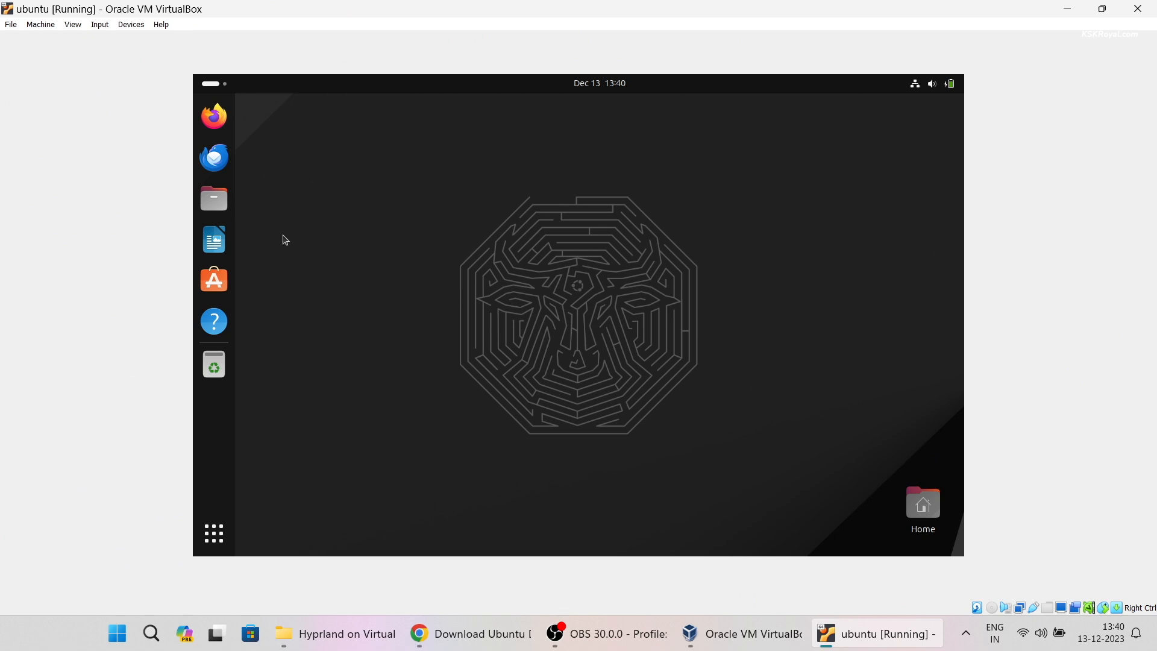
pyautogui.hotkey('ctrl', 'alt', 't')
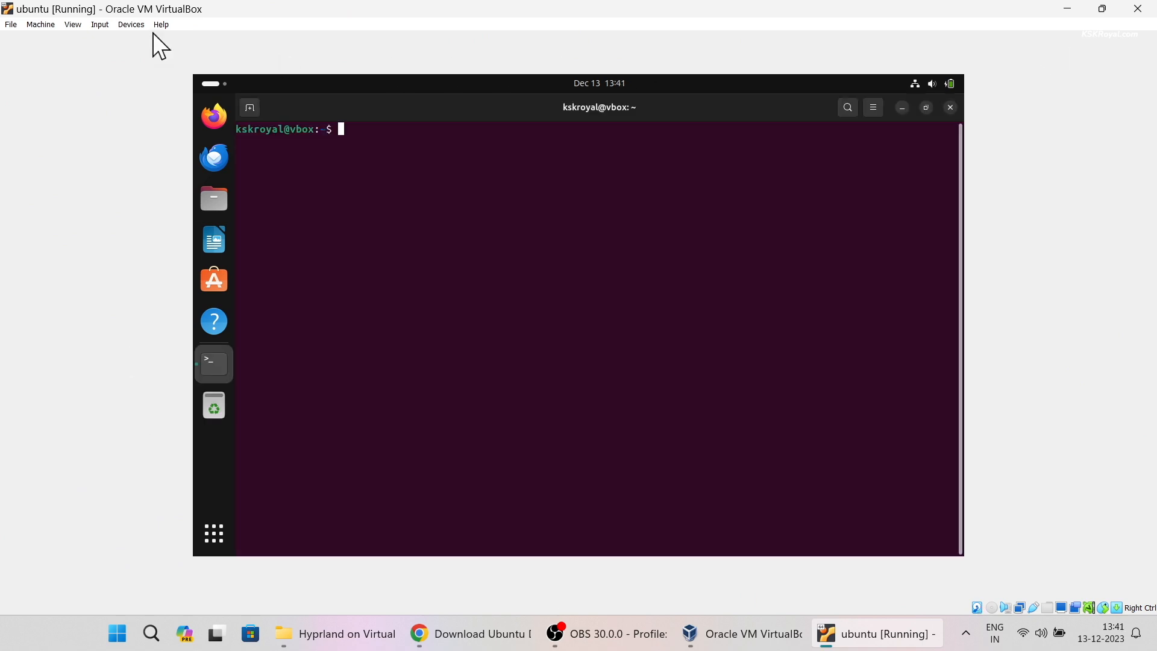
pyautogui.click(101, 25)
# - Insert the Guest Additions CD image and open its contents in Files
pyautogui.moveTo(125, 30)
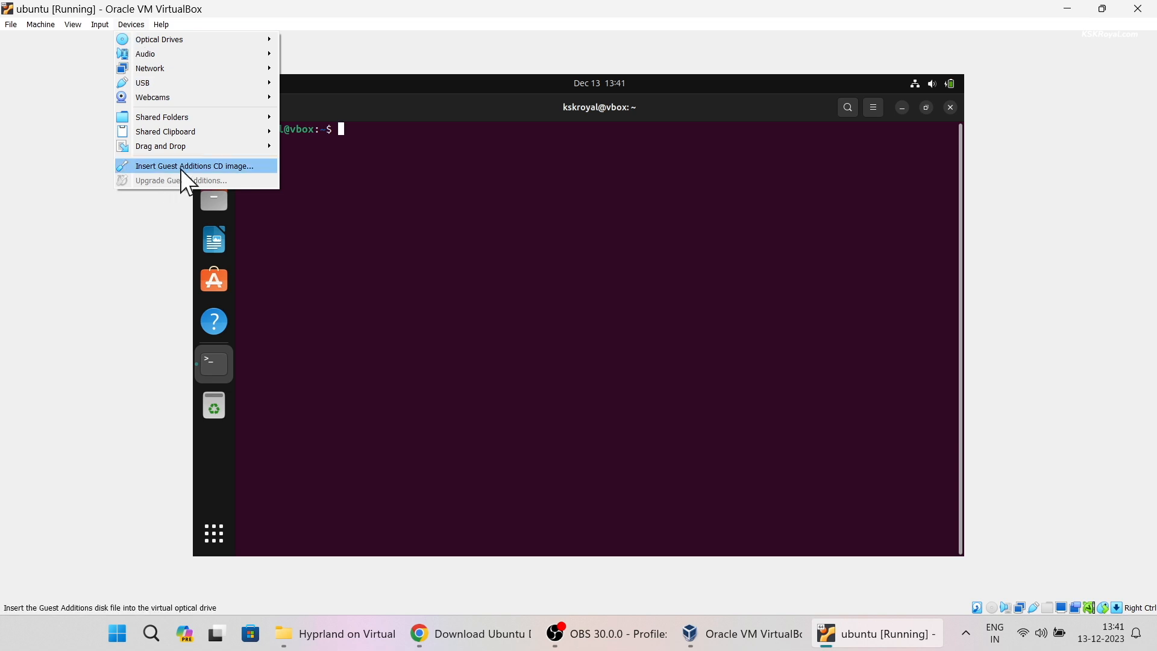
pyautogui.click(252, 165)
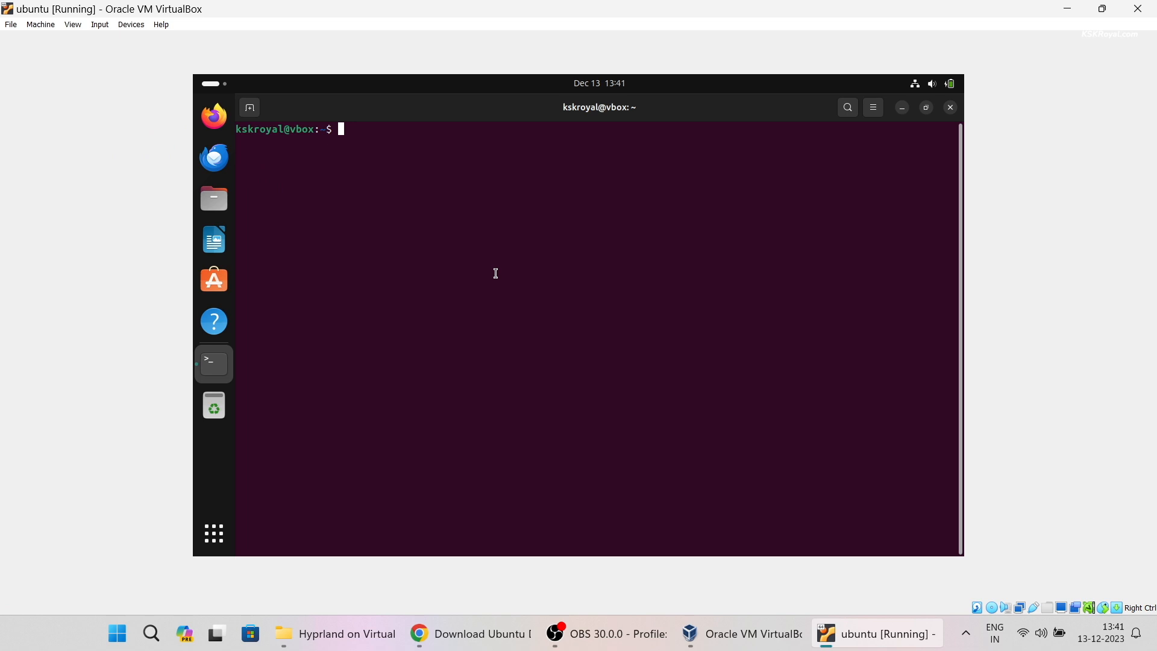
pyautogui.click(214, 198)
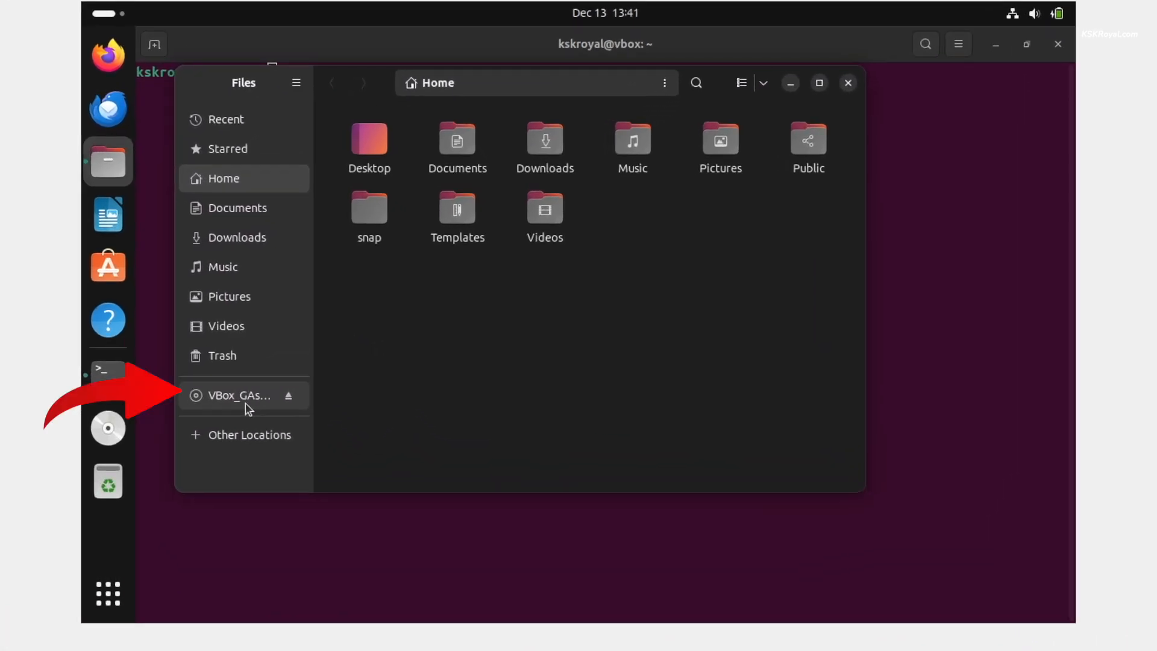
pyautogui.click(310, 383)
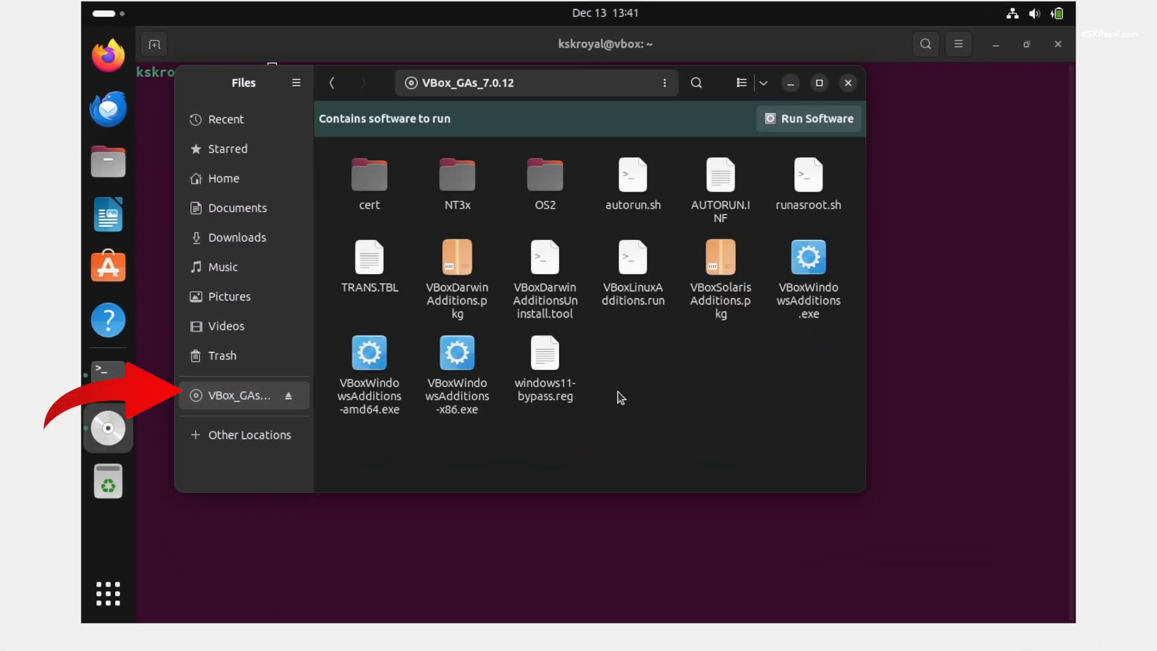
# - Copy all CD files into Documents and return to the terminal with larger text
pyautogui.hotkey('ctrl', 'a')
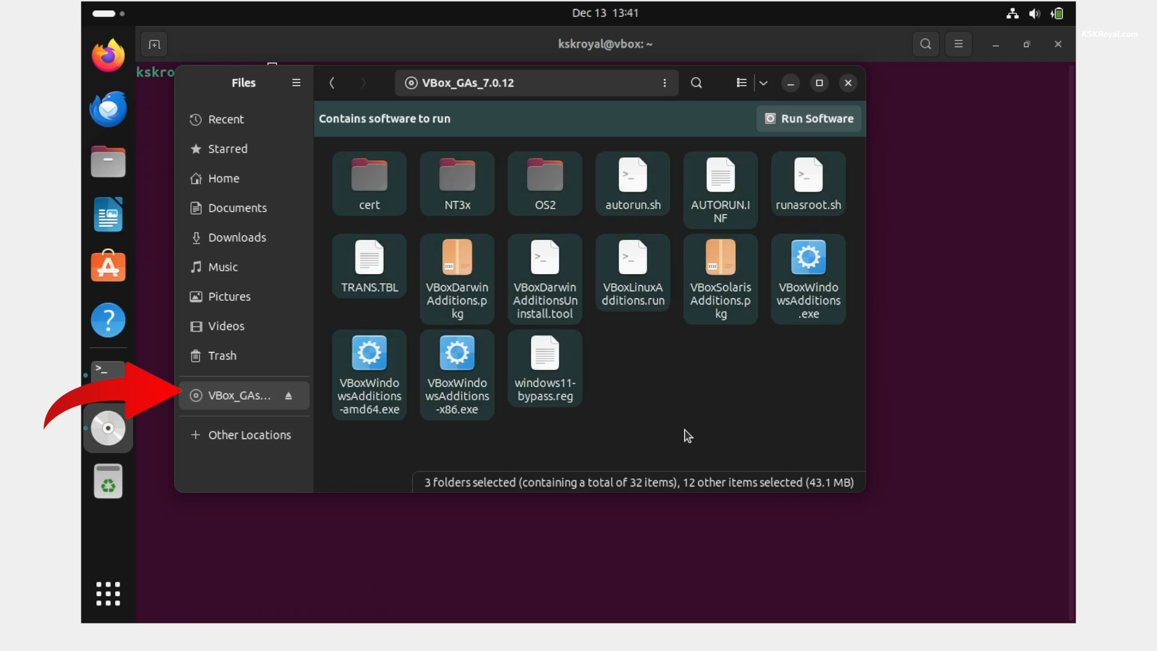
pyautogui.click(233, 212)
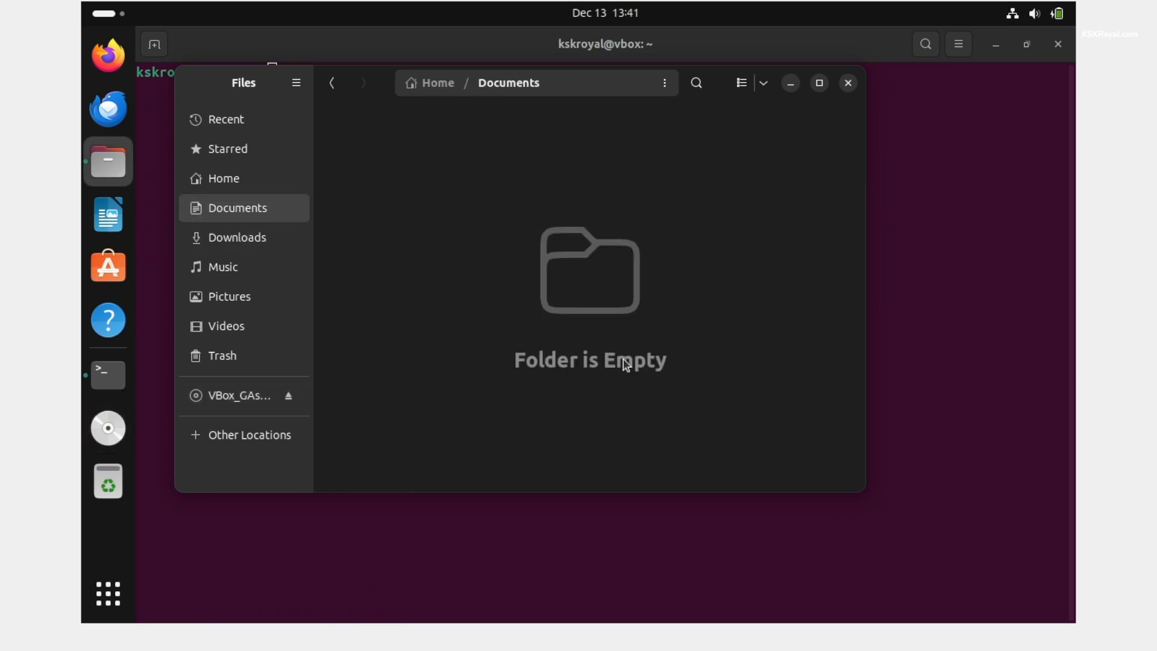
pyautogui.hotkey('ctrl', 'v')
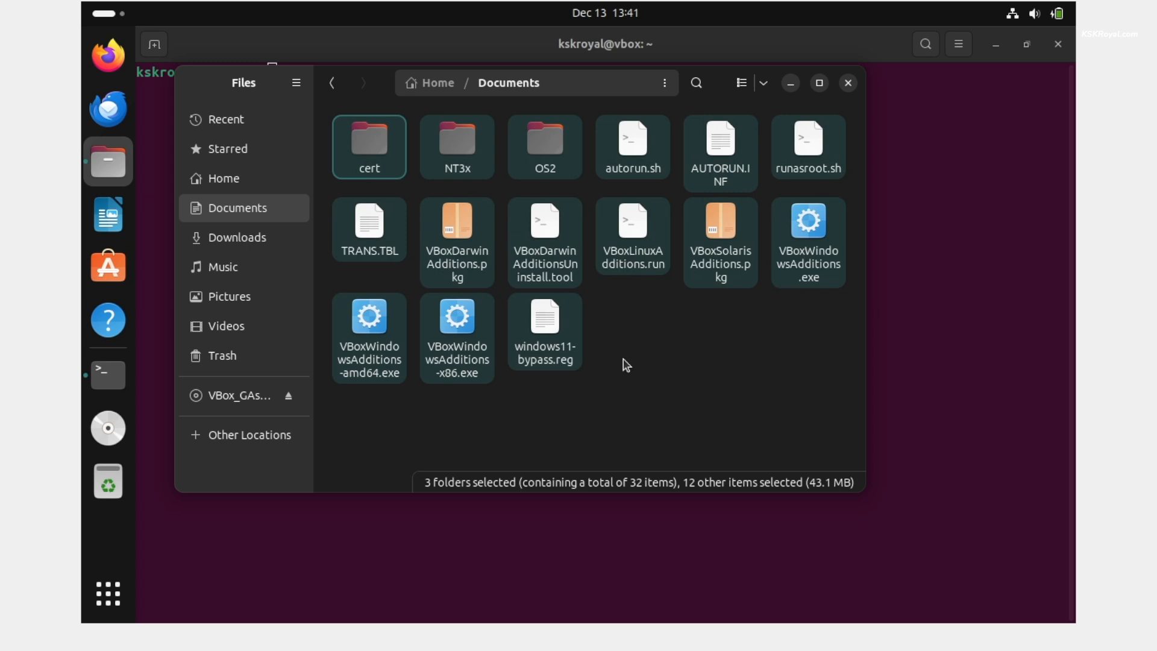
pyautogui.click(937, 258)
pyautogui.hotkey('ctrl', '+')
pyautogui.hotkey('ctrl', '+')
pyautogui.hotkey('ctrl', '+')
pyautogui.hotkey('ctrl', '+')
# - In Documents, list the files and make VBoxLinuxAdditions.run executable with chmod +x
pyautogui.write('cd D')
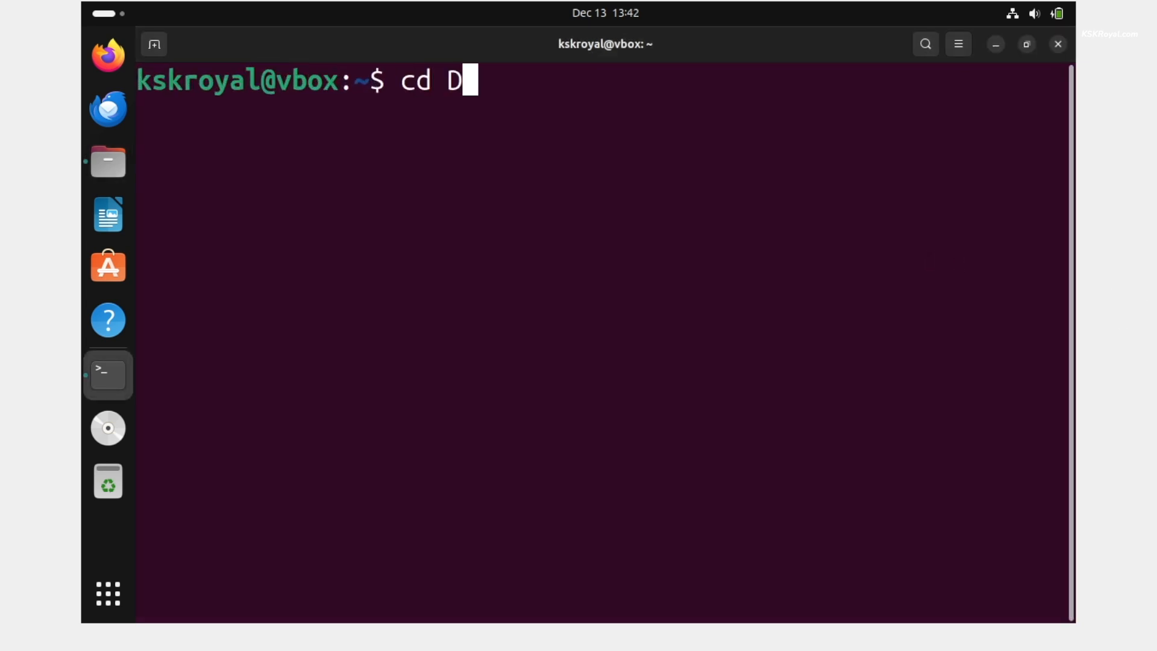
pyautogui.press('Tab')
pyautogui.press('Return')
pyautogui.hotkey('ctrl', 'l')
pyautogui.write('ls')
pyautogui.press('Return')
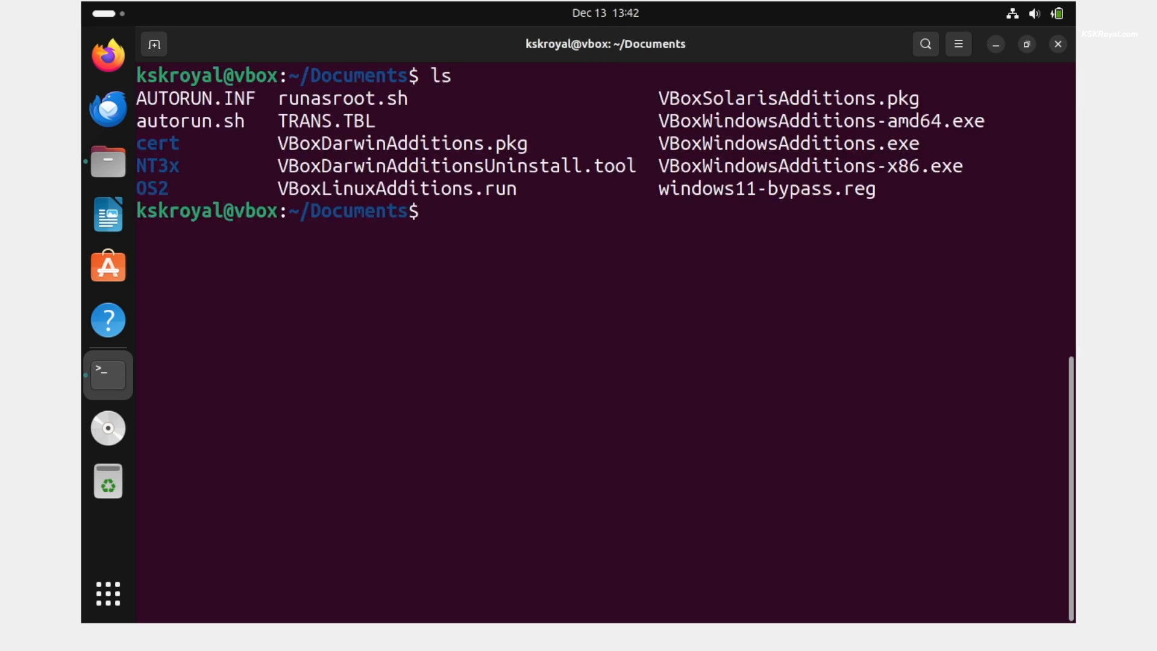
pyautogui.doubleClick(368, 191)
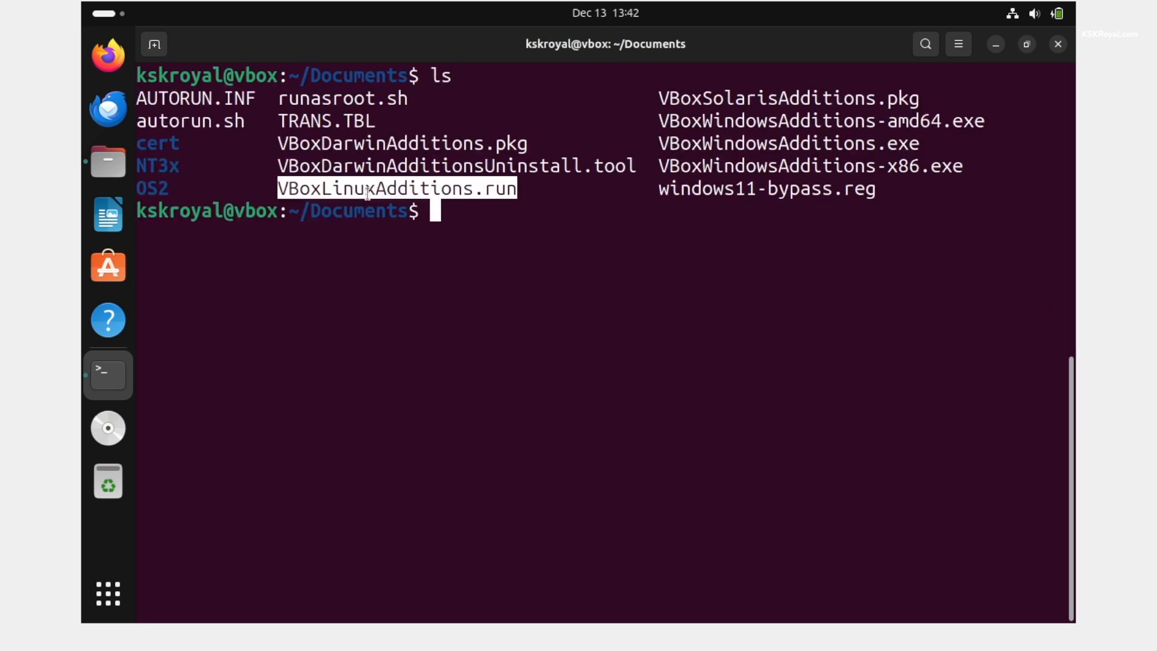
pyautogui.write('chmod +')
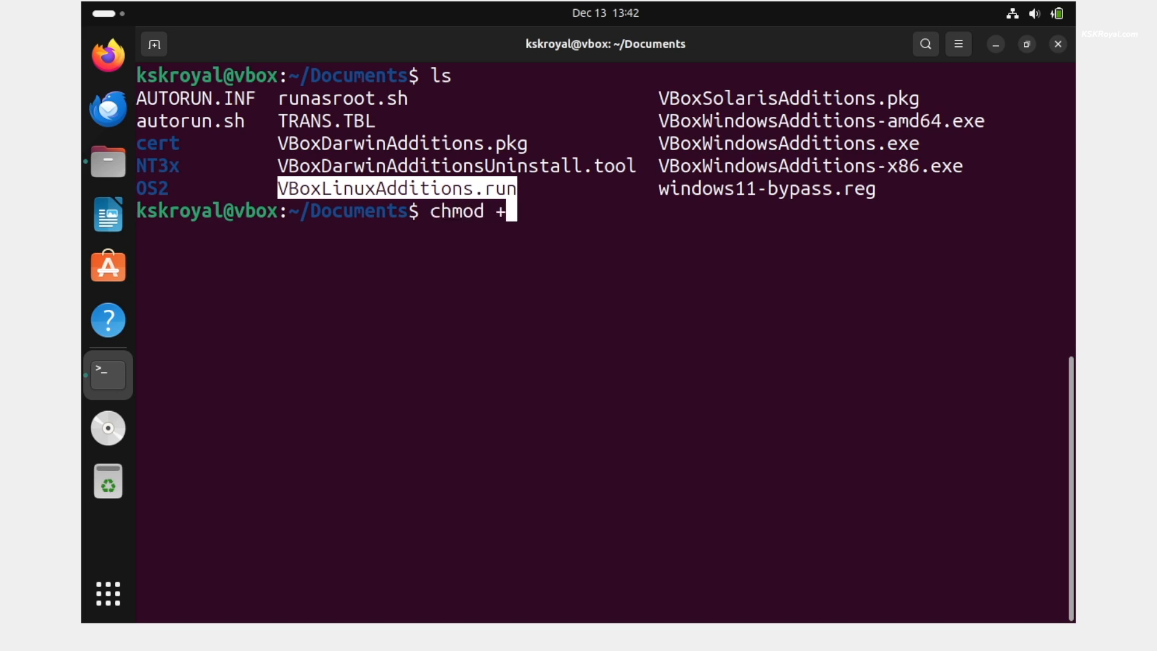
pyautogui.write('x VBoxL')
pyautogui.press('Tab')
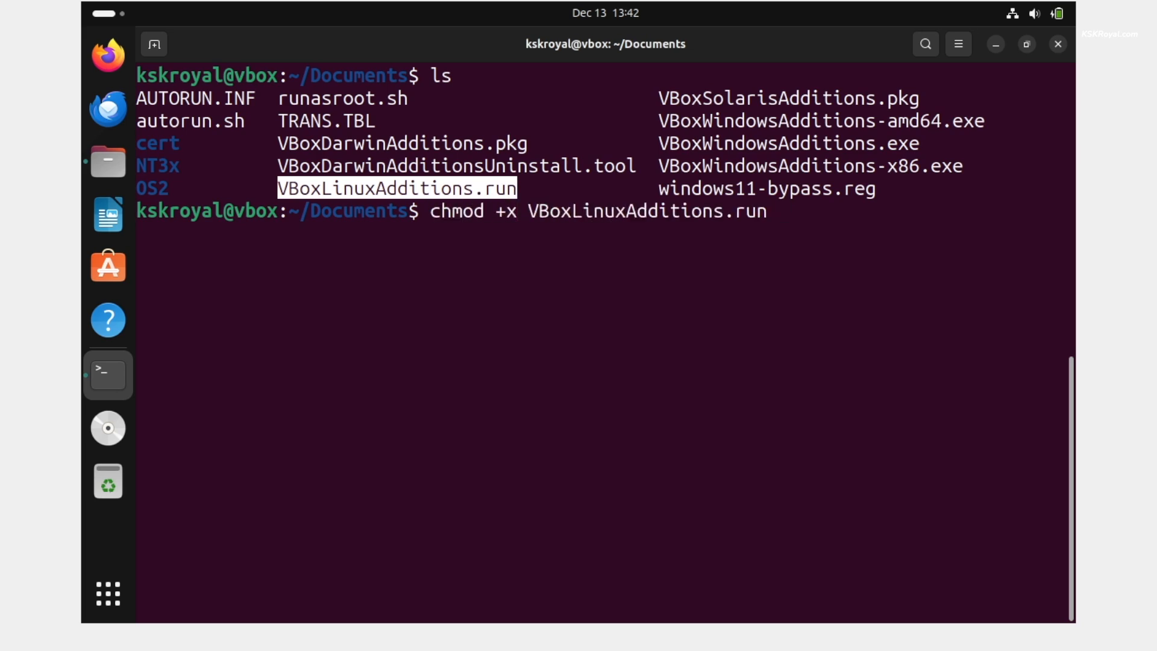
pyautogui.press('Return')
# - Run sudo ./VBoxLinuxAdditions.run and enter the account password
pyautogui.write('sudo ./VB')
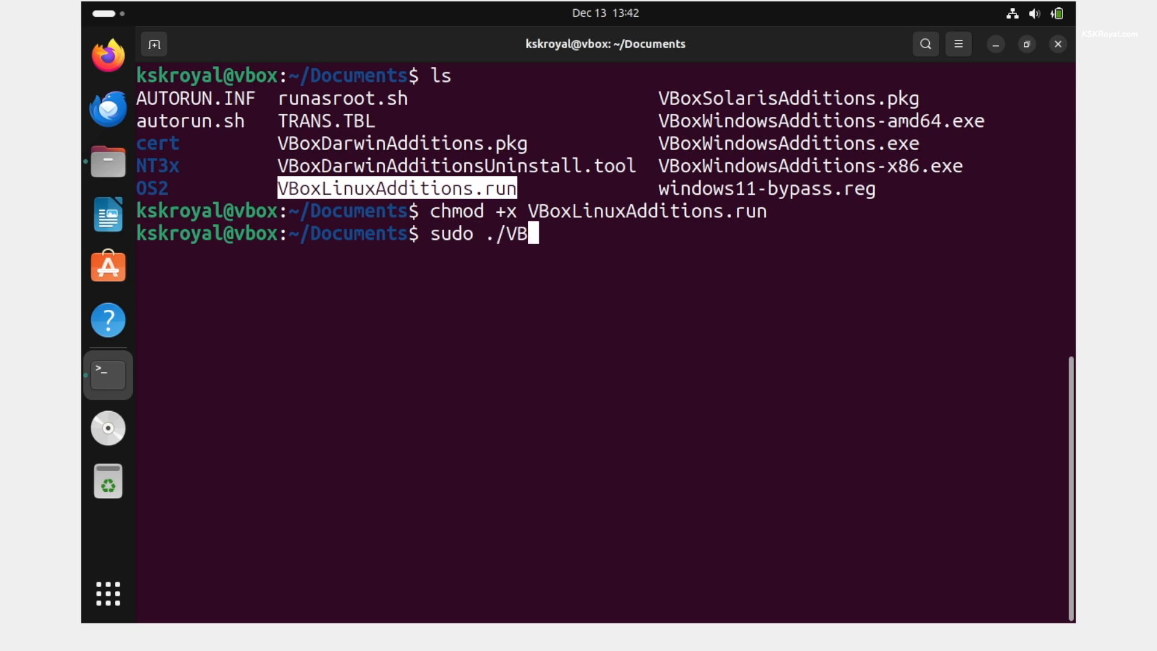
pyautogui.write('oxLin')
pyautogui.press('Tab')
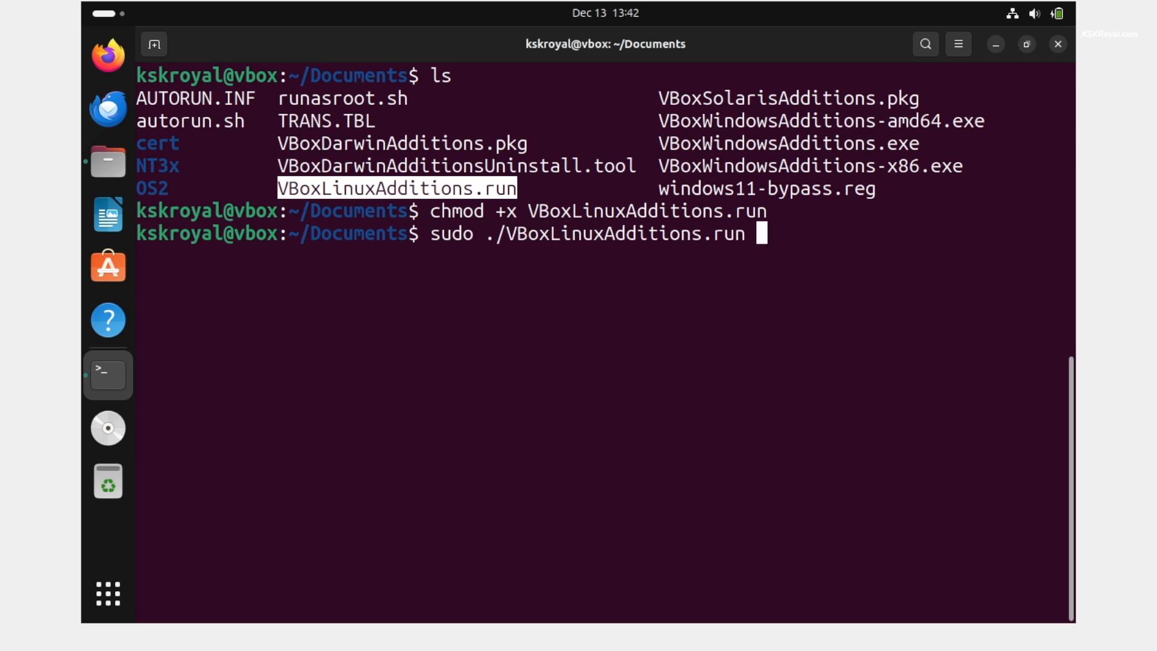
pyautogui.press('Return')
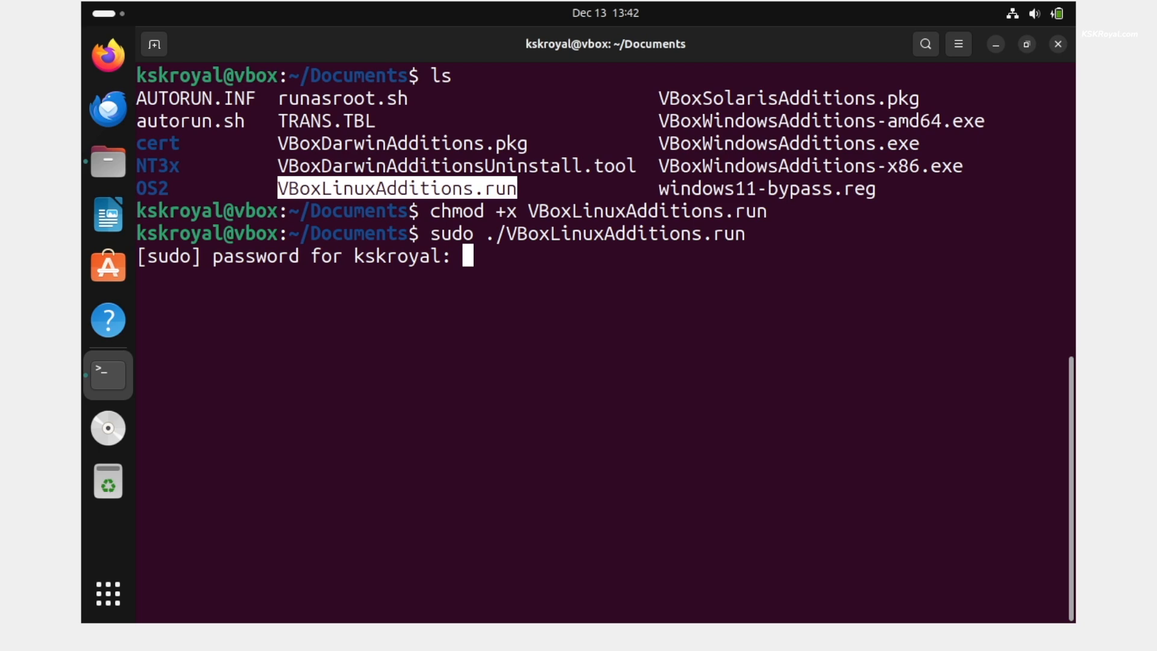
pyautogui.press('Return')
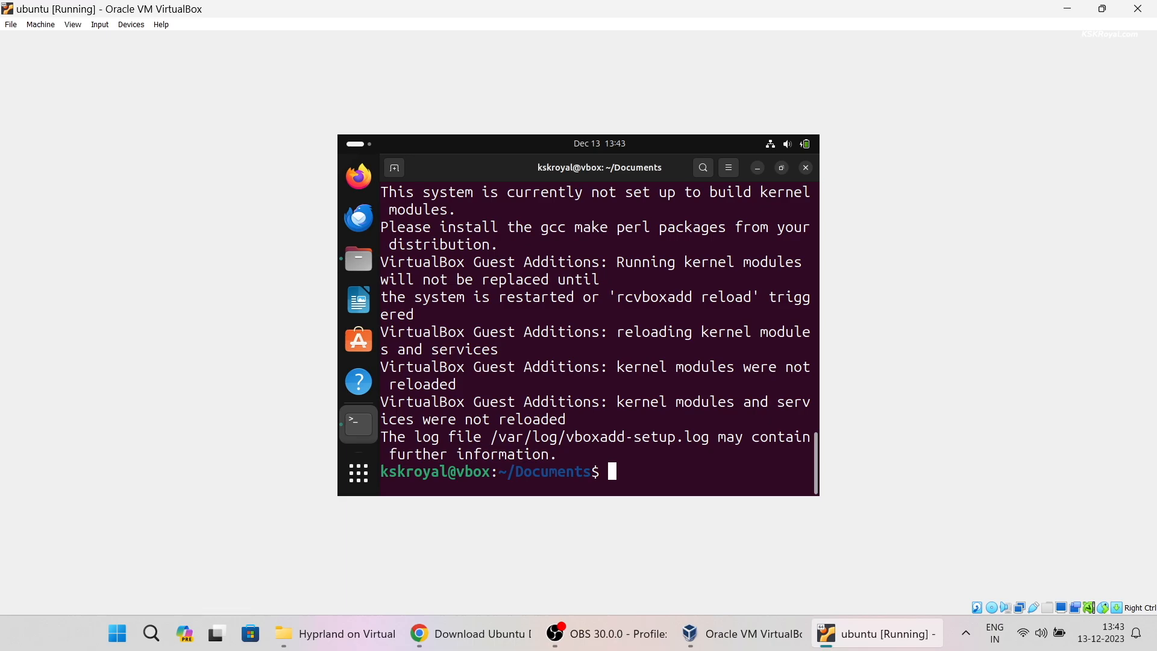
# - Put the VM in full screen with Right Ctrl+F and reboot the guest via sudo reboot now
pyautogui.press('Control_R+f')
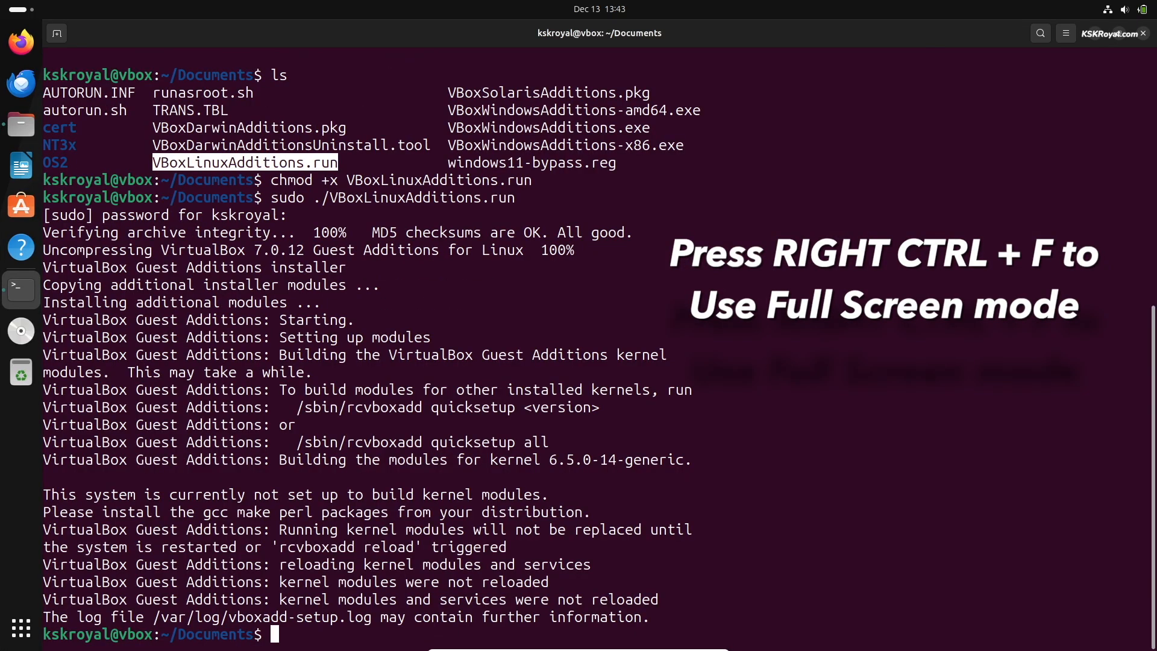
pyautogui.press('Control_R+f')
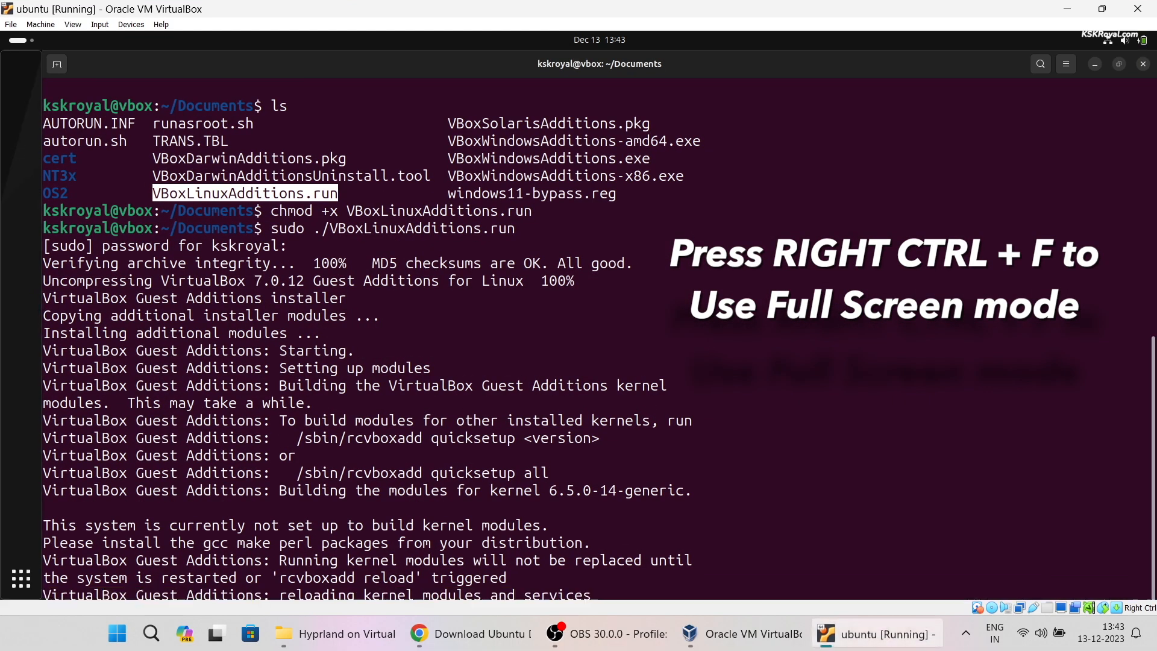
pyautogui.press('Control_R+f')
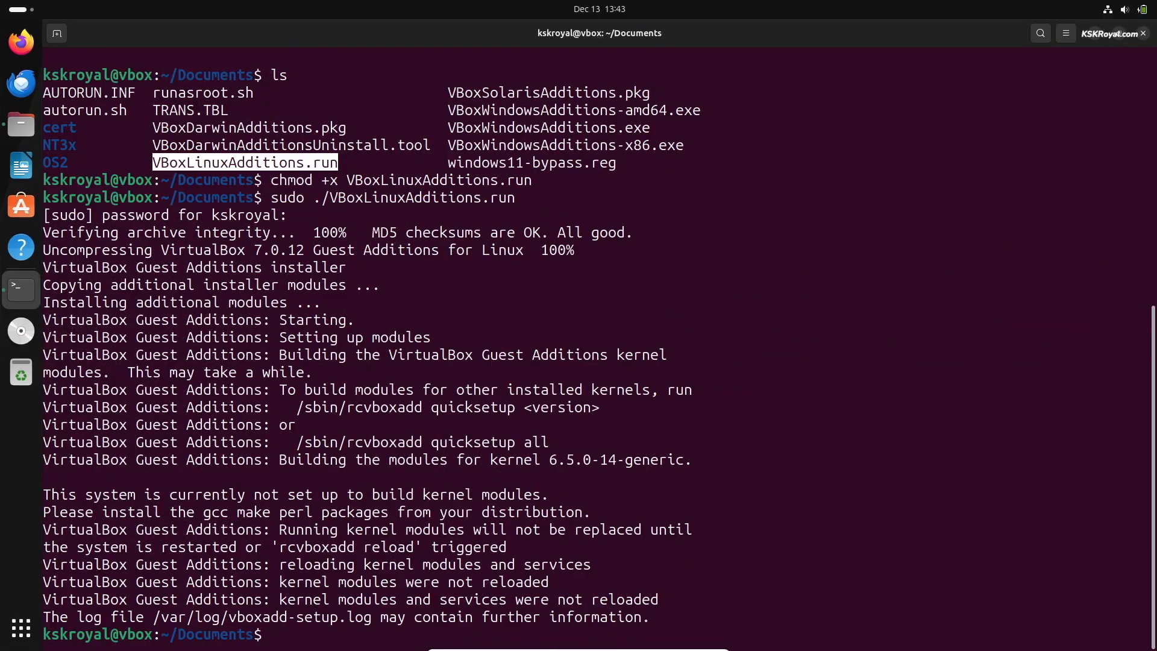
pyautogui.hotkey('ctrl', 'l')
pyautogui.write('sudo reboot')
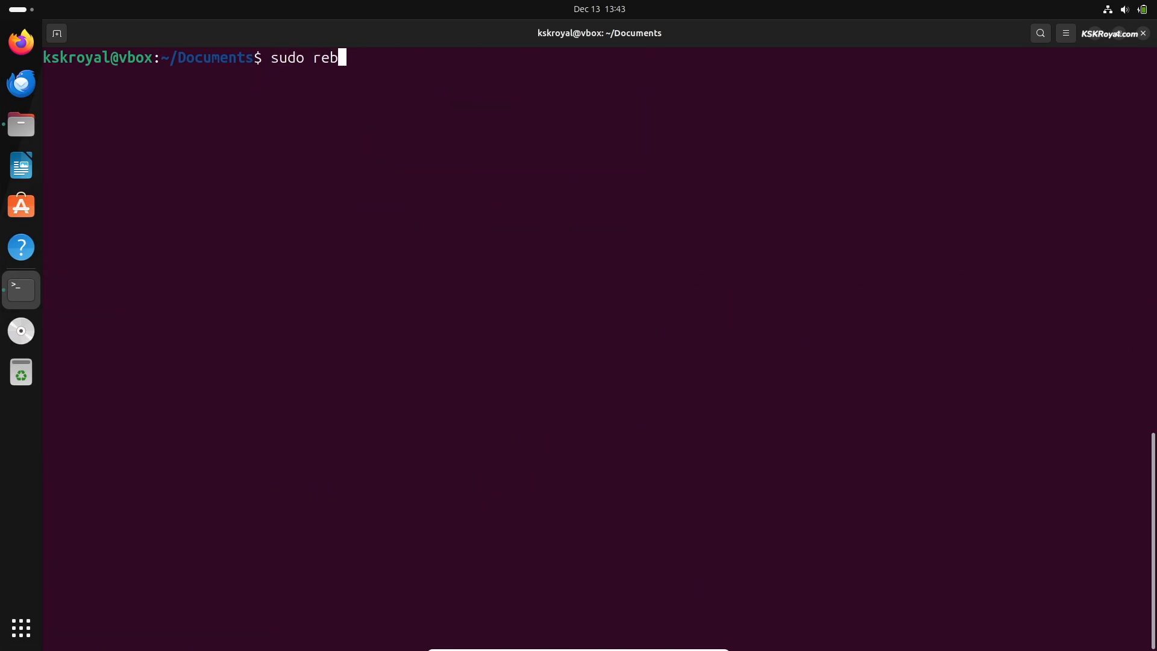
pyautogui.write(' now')
pyautogui.press('Return')
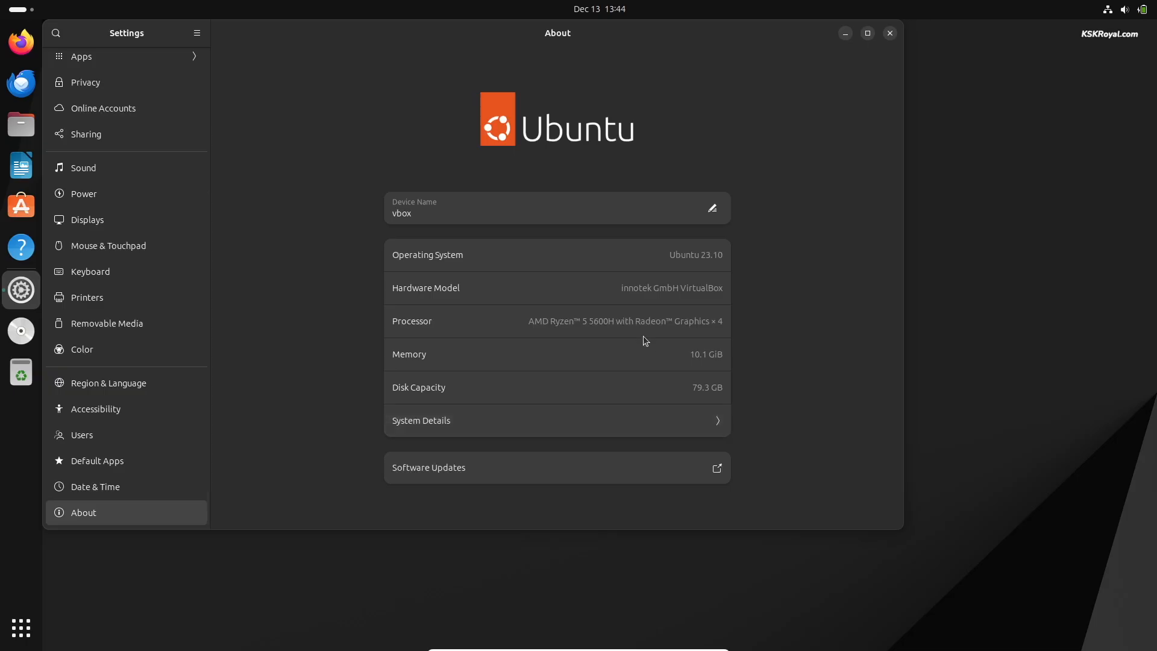
# - Open System Details and confirm the Graphics line reports SVGA3D
pyautogui.click(632, 424)
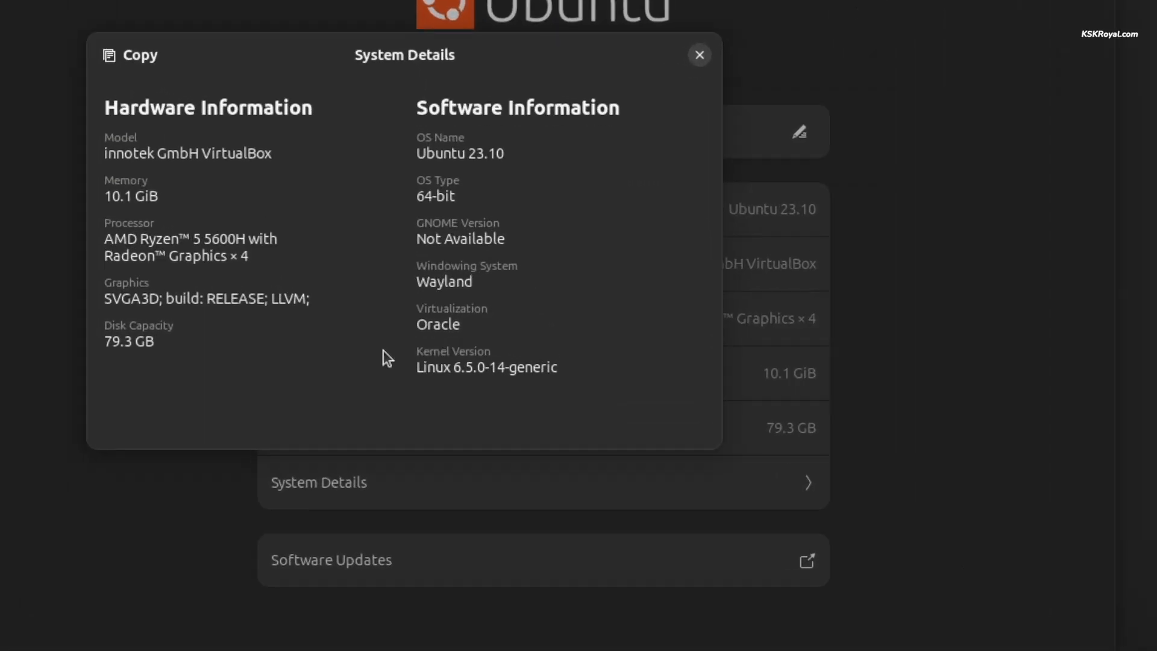
pyautogui.tripleClick(146, 303)
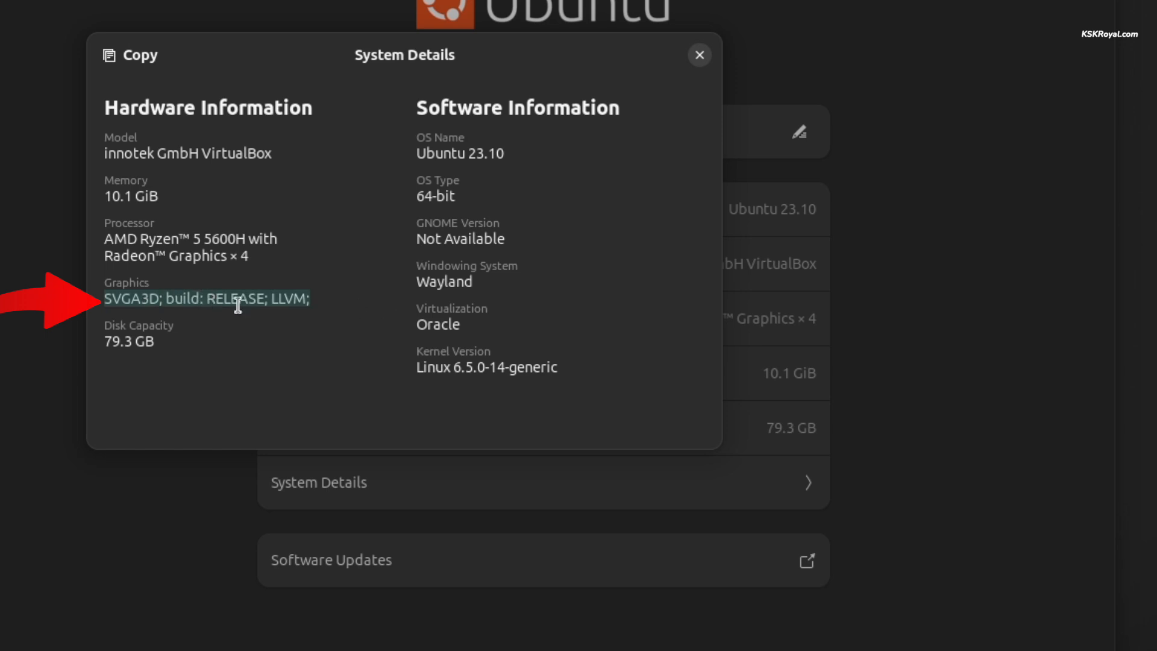
pyautogui.doubleClick(264, 303)
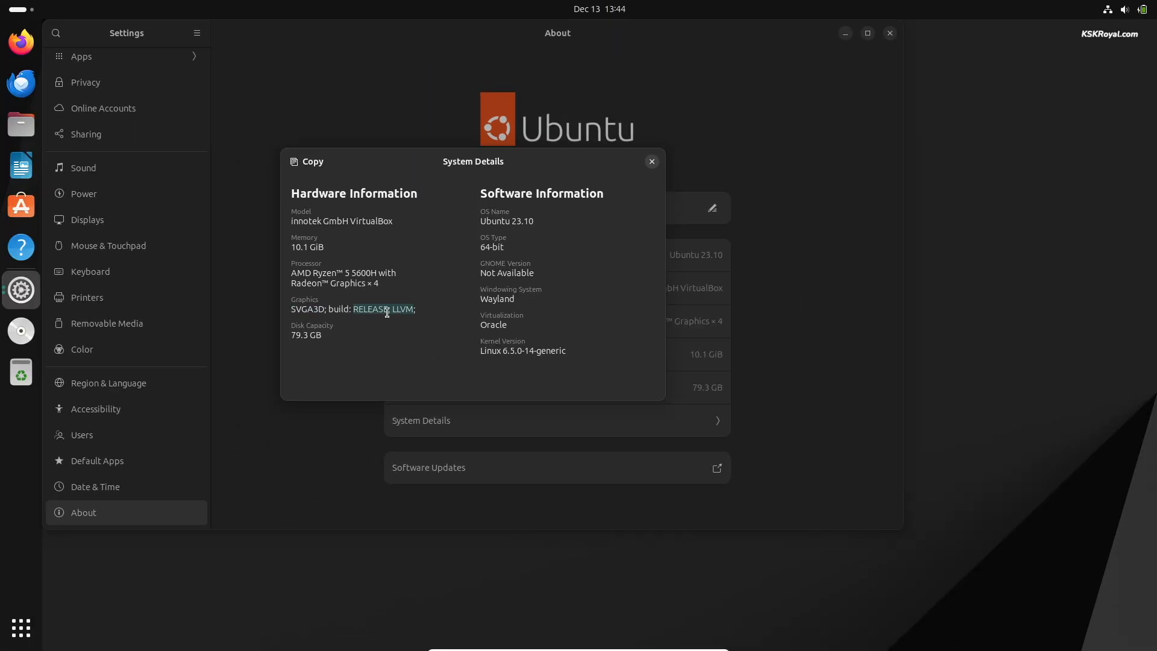
pyautogui.doubleClick(307, 309)
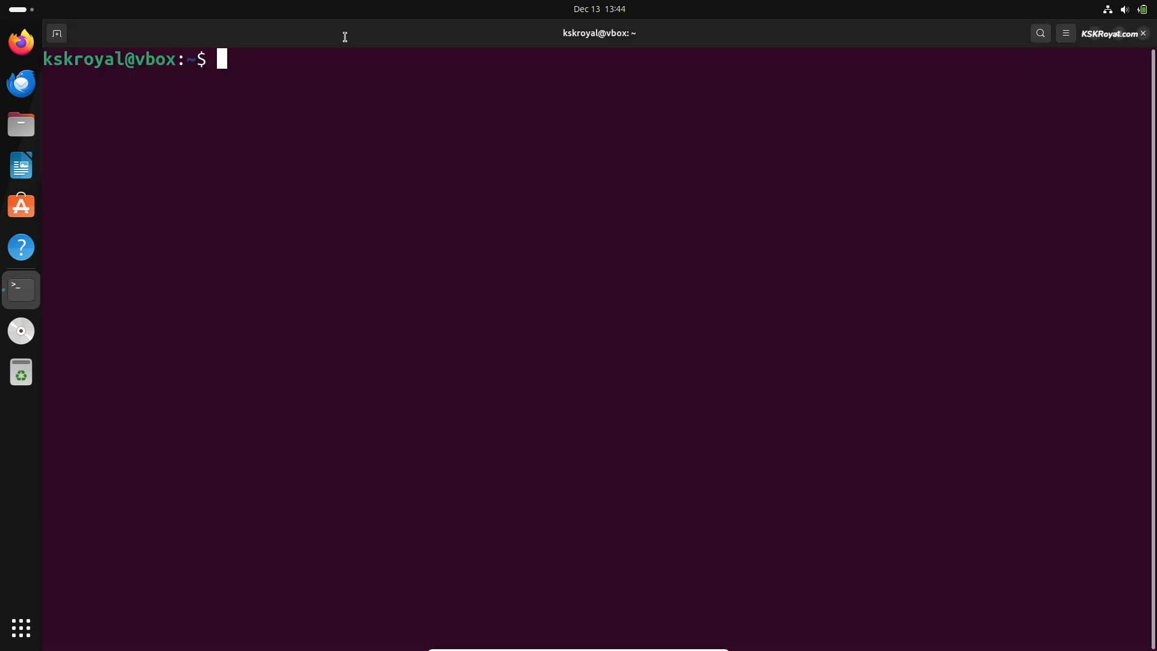
# - Open /etc/apt/sources.list in nano as root and uncomment the mantic and mantic-updates deb-src lines
pyautogui.write('sudo')
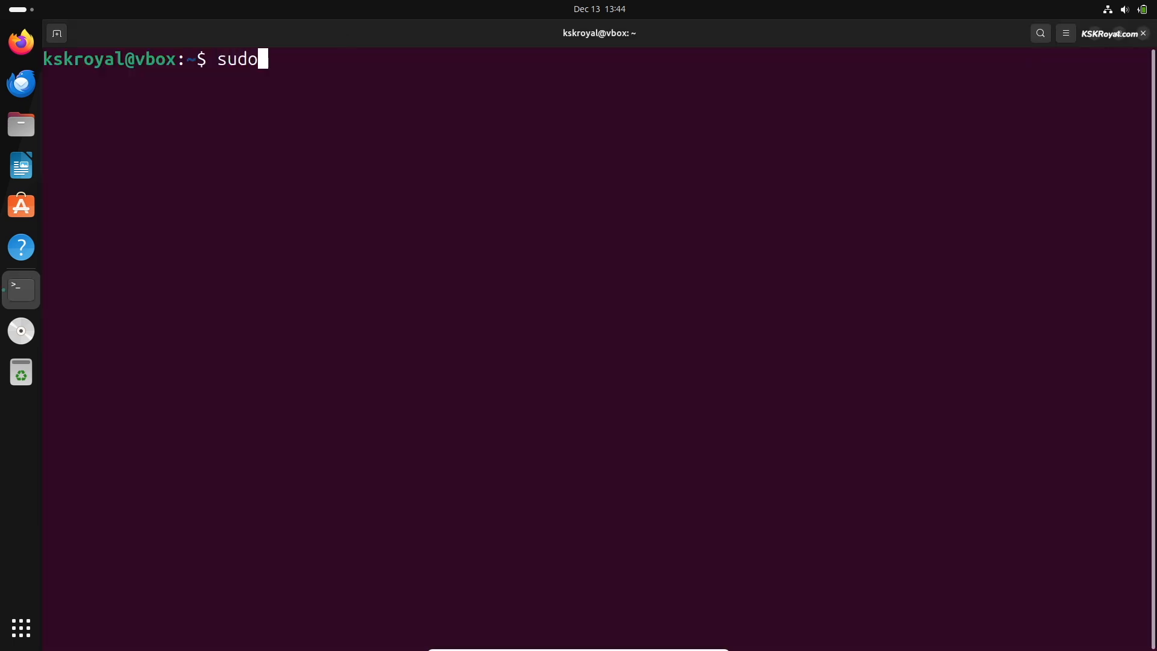
pyautogui.write(' nano /etc/ap')
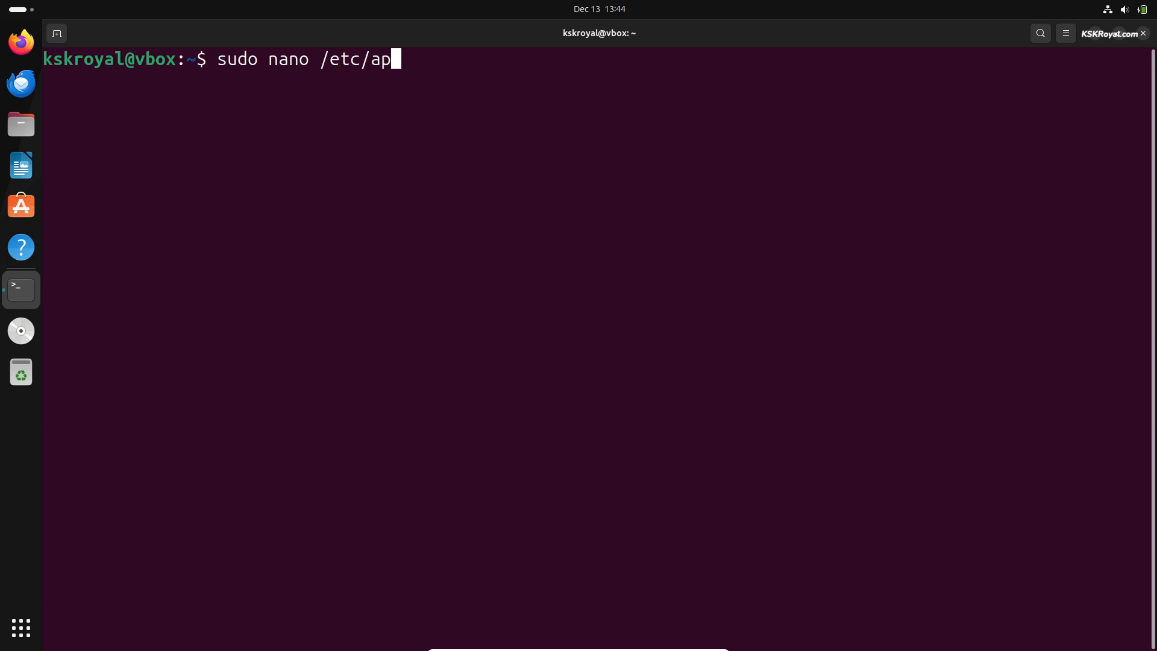
pyautogui.write('t/sources.list')
pyautogui.press('Return')
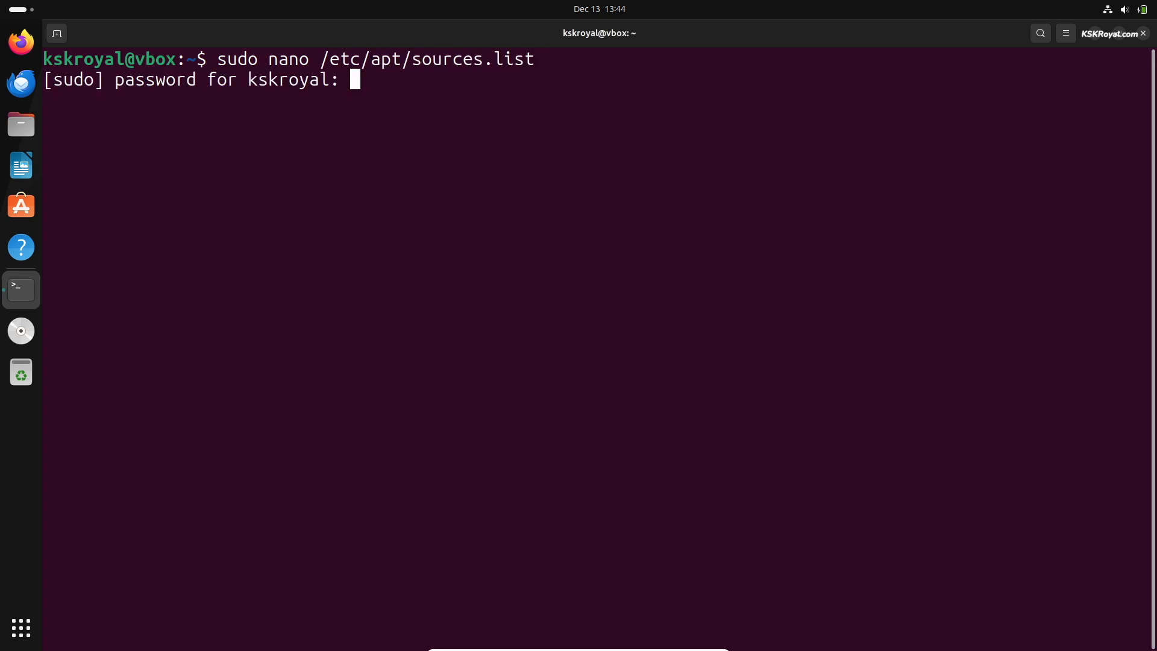
pyautogui.press('Return')
pyautogui.press('Down')
pyautogui.press('Down')
pyautogui.press('Down')
pyautogui.press('Right')
pyautogui.press('Right')
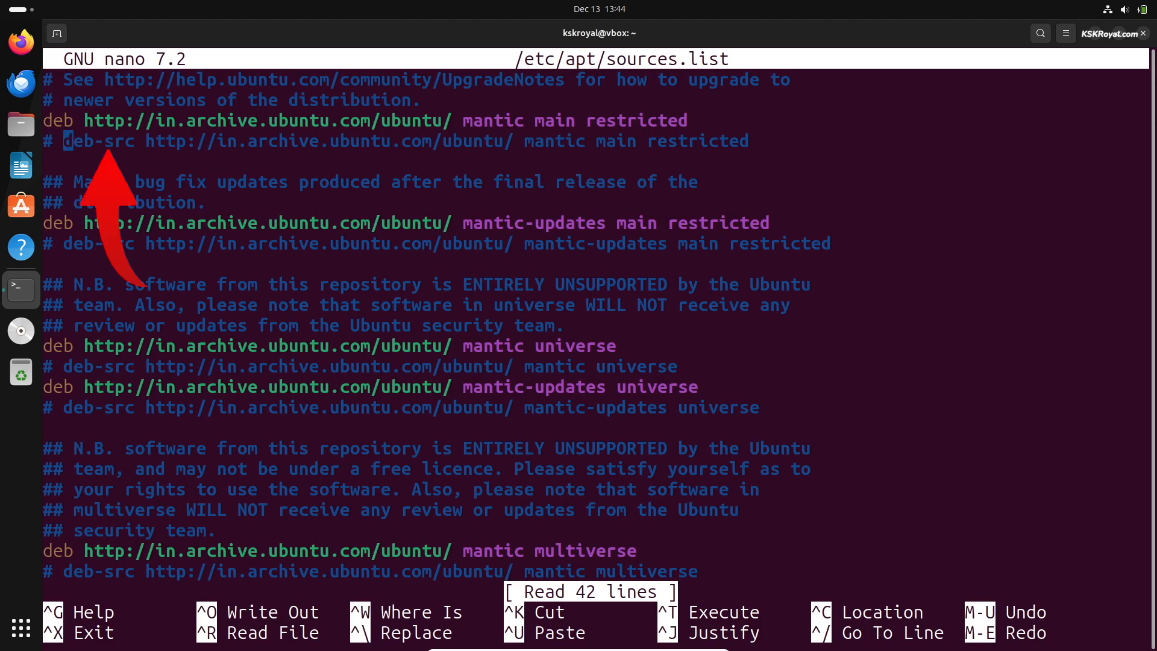
pyautogui.press('BackSpace')
pyautogui.press('BackSpace')
pyautogui.press('Down')
pyautogui.press('Down')
pyautogui.press('Down')
pyautogui.press('Down')
pyautogui.press('Down')
pyautogui.press('Right')
pyautogui.press('Right')
pyautogui.press('BackSpace')
pyautogui.press('BackSpace')
pyautogui.press('Down')
pyautogui.press('Down')
pyautogui.press('Down')
pyautogui.press('Down')
pyautogui.press('Down')
pyautogui.press('Down')
pyautogui.press('Right')
pyautogui.press('Right')
pyautogui.press('BackSpace')
pyautogui.press('BackSpace')
pyautogui.press('Down')
pyautogui.press('Down')
pyautogui.press('Right')
pyautogui.press('Right')
pyautogui.press('BackSpace')
pyautogui.press('BackSpace')
pyautogui.press('Down')
pyautogui.press('Down')
pyautogui.press('Down')
pyautogui.press('Down')
pyautogui.press('Down')
pyautogui.press('Down')
pyautogui.press('Down')
pyautogui.press('Down')
pyautogui.press('Right')
pyautogui.press('Right')
# - Uncomment the remaining multiverse, backports and security deb-src lines, then save and exit nano
pyautogui.press('BackSpace')
pyautogui.press('BackSpace')
pyautogui.press('Down')
pyautogui.press('Down')
pyautogui.press('Down')
pyautogui.press('Down')
pyautogui.press('Down')
pyautogui.press('Down')
pyautogui.press('Up')
pyautogui.press('Up')
pyautogui.press('Up')
pyautogui.press('Up')
pyautogui.press('Right')
pyautogui.press('Right')
pyautogui.press('BackSpace')
pyautogui.press('BackSpace')
pyautogui.press('Down')
pyautogui.press('Down')
pyautogui.press('Down')
pyautogui.press('Down')
pyautogui.press('Down')
pyautogui.press('Down')
pyautogui.press('Down')
pyautogui.press('Down')
pyautogui.press('Down')
pyautogui.press('Down')
pyautogui.press('Down')
pyautogui.press('Down')
pyautogui.press('Down')
pyautogui.press('Up')
pyautogui.press('Up')
pyautogui.press('Up')
pyautogui.press('Up')
pyautogui.press('Up')
pyautogui.press('Right')
pyautogui.press('Right')
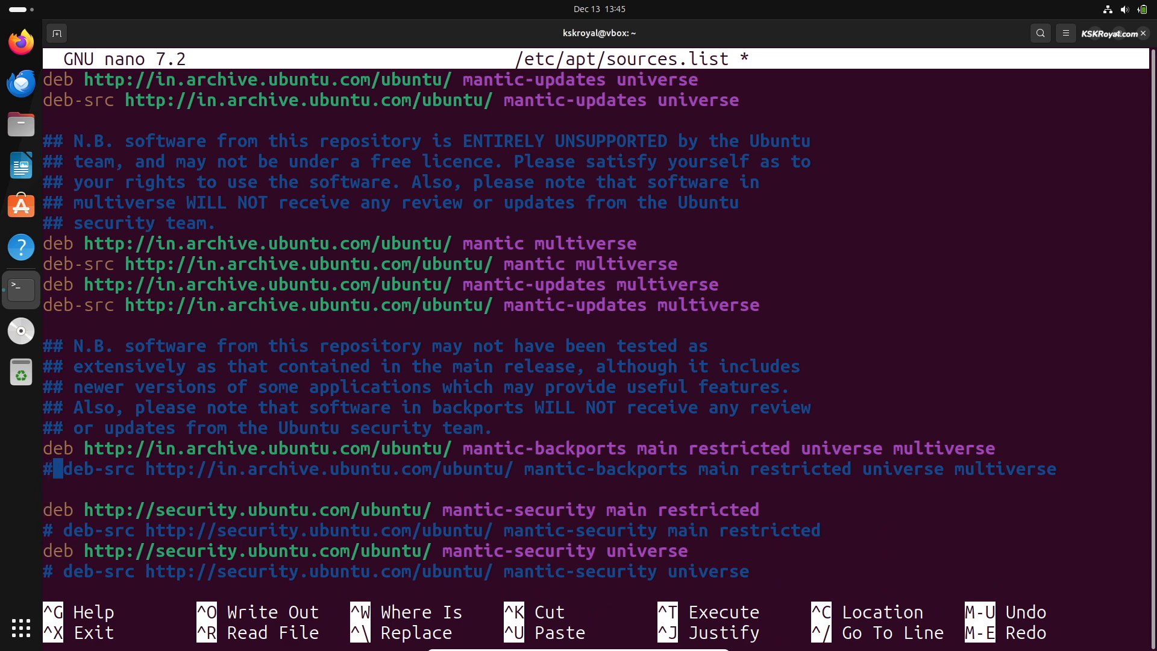
pyautogui.press('BackSpace')
pyautogui.press('BackSpace')
pyautogui.press('BackSpace')
pyautogui.press('Return')
pyautogui.press('Down')
pyautogui.press('Down')
pyautogui.press('Right')
pyautogui.press('Right')
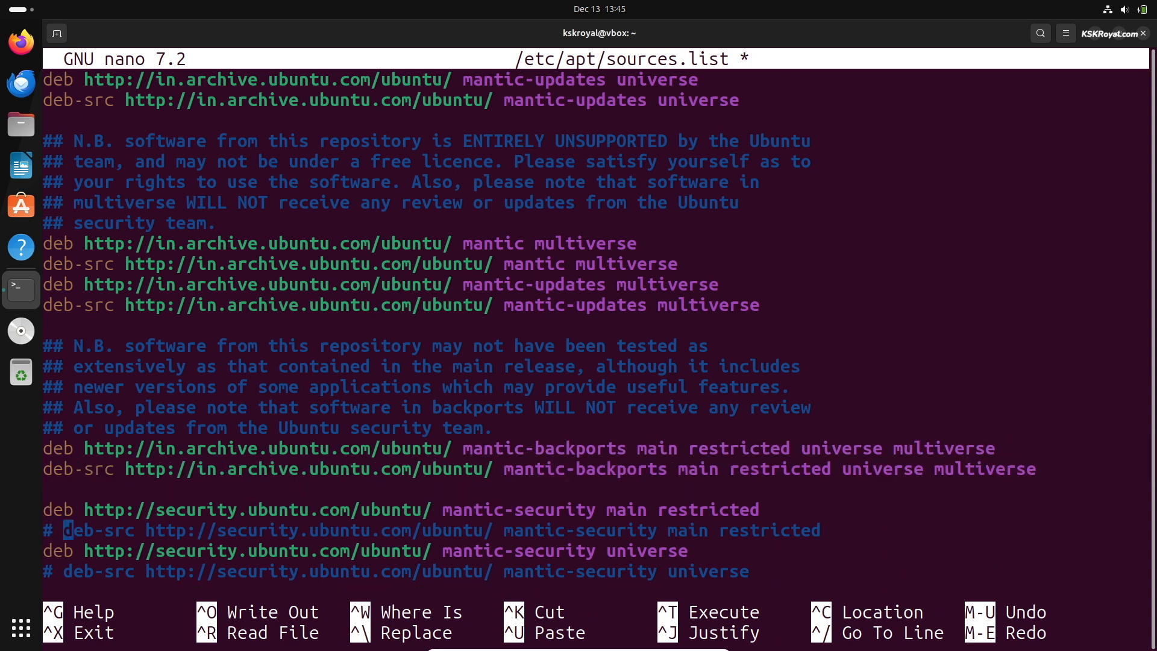
pyautogui.press('BackSpace')
pyautogui.press('BackSpace')
pyautogui.press('Down')
pyautogui.press('Down')
pyautogui.press('Right')
pyautogui.press('Right')
pyautogui.press('BackSpace')
pyautogui.press('BackSpace')
pyautogui.press('Down')
pyautogui.press('Down')
pyautogui.press('Right')
pyautogui.press('Right')
pyautogui.press('BackSpace')
pyautogui.press('BackSpace')
pyautogui.press('Down')
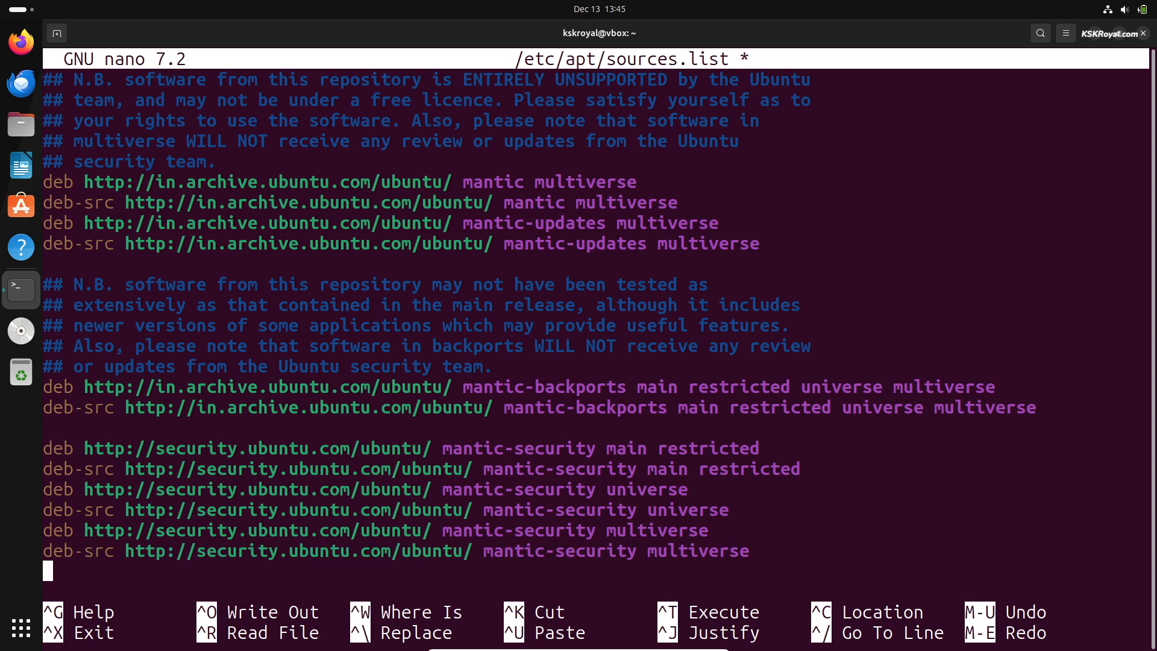
pyautogui.press('Up')
pyautogui.press('Up')
pyautogui.press('Up')
pyautogui.press('Up')
pyautogui.press('Up')
pyautogui.press('Up')
pyautogui.press('Up')
pyautogui.press('Up')
pyautogui.press('Up')
pyautogui.press('Up')
pyautogui.press('Up')
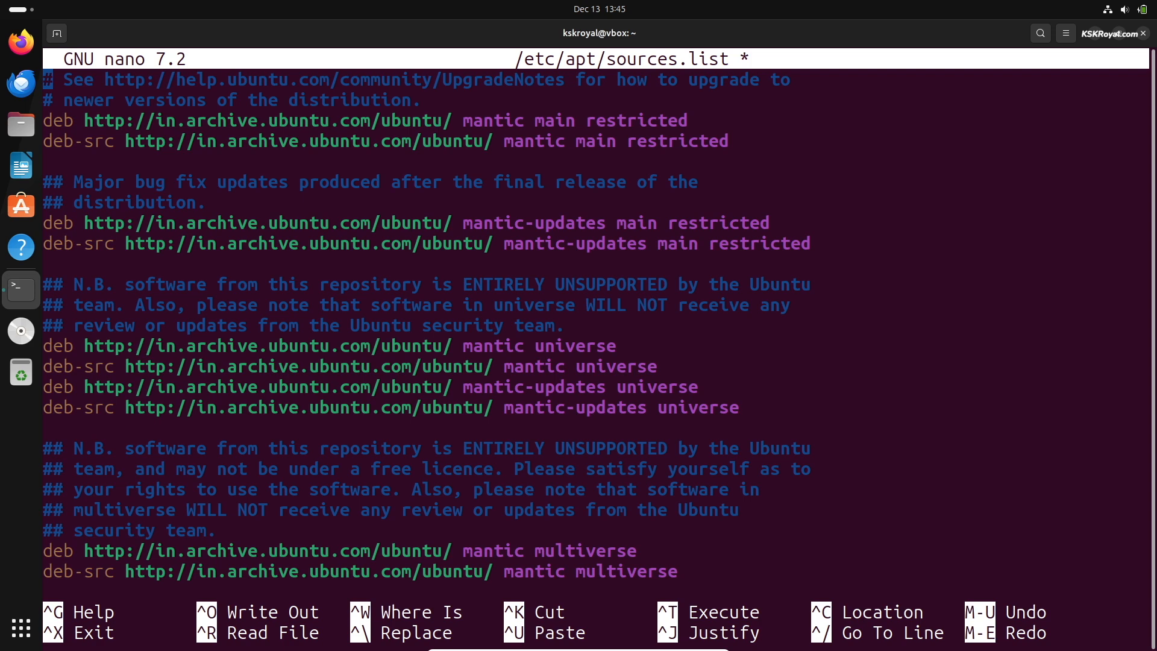
pyautogui.hotkey('ctrl', 'o')
pyautogui.press('Return')
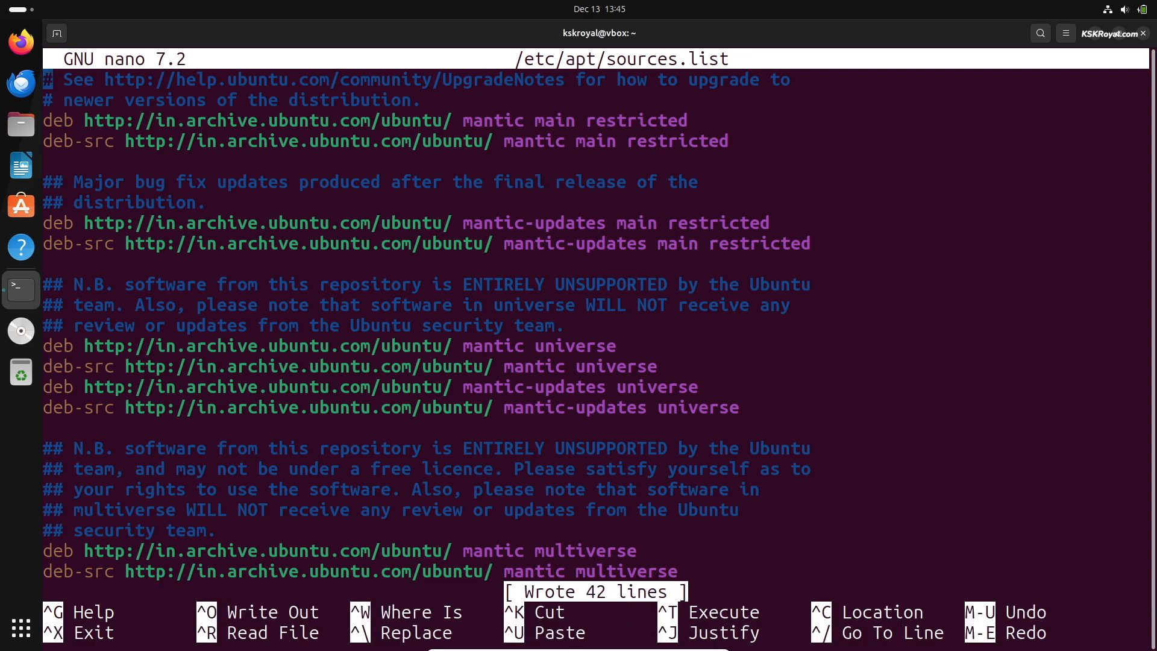
pyautogui.hotkey('ctrl', 'x')
# - Refresh the package lists with sudo apt update
pyautogui.write('s')
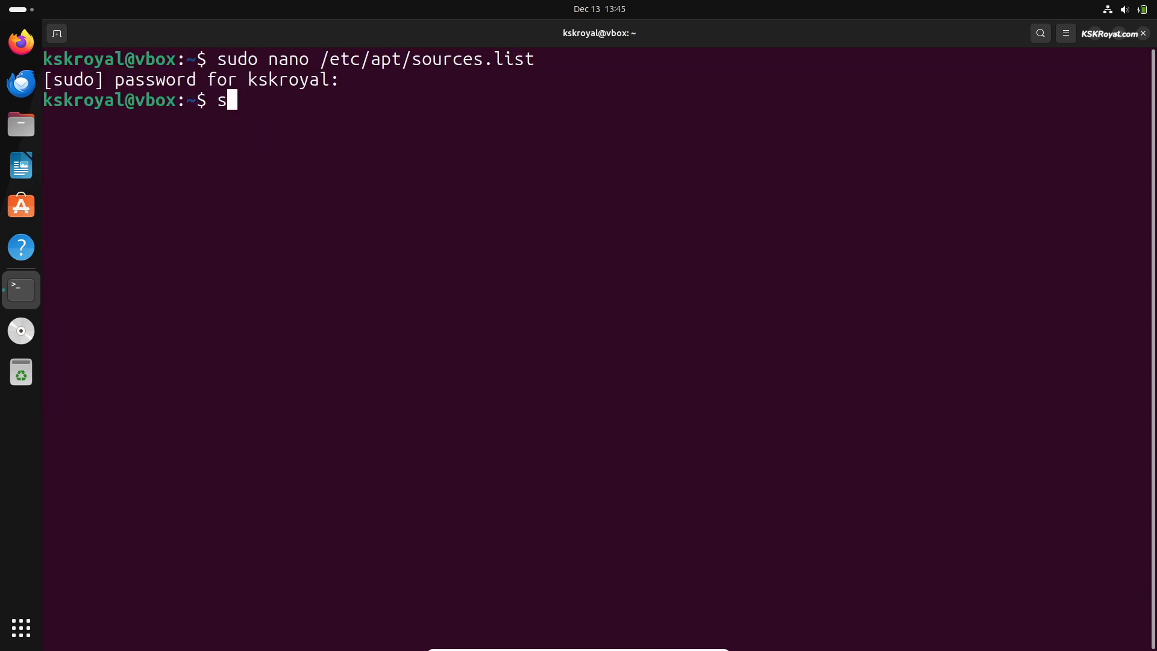
pyautogui.write('udo apt upd')
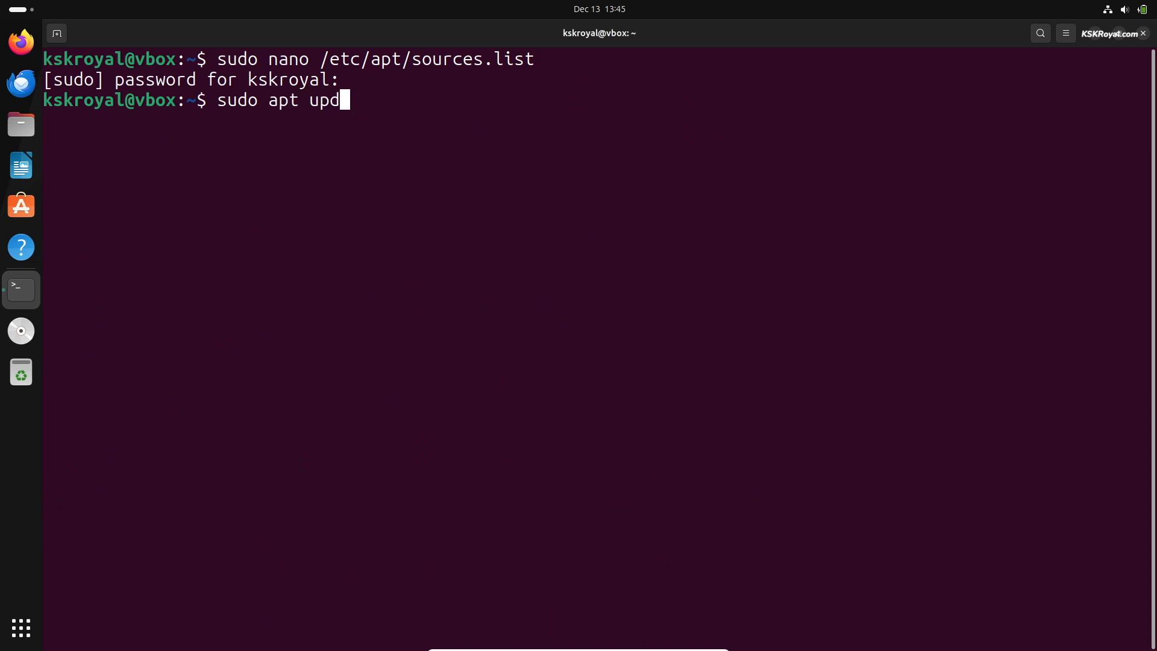
pyautogui.write('ate')
pyautogui.press('Return')
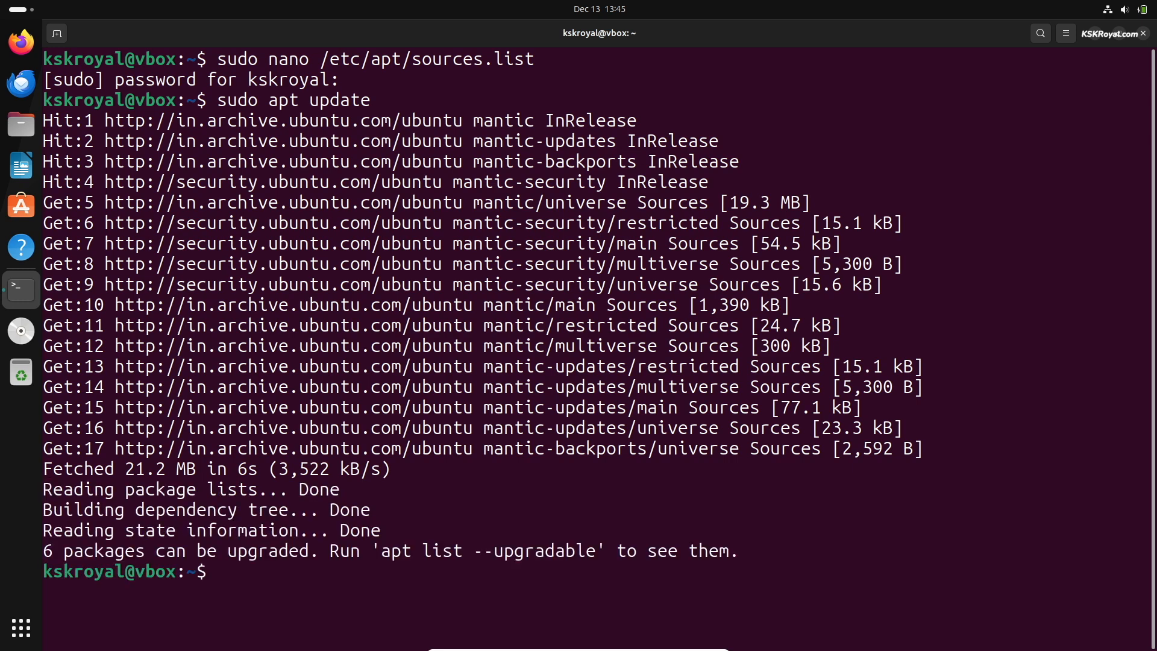
# - Install git, less, python3-pip, imagemagick and libdrm-dev, confirming the prompt, then clear the screen
pyautogui.hotkey('ctrl', 'l')
pyautogui.write('sudo apt install g')
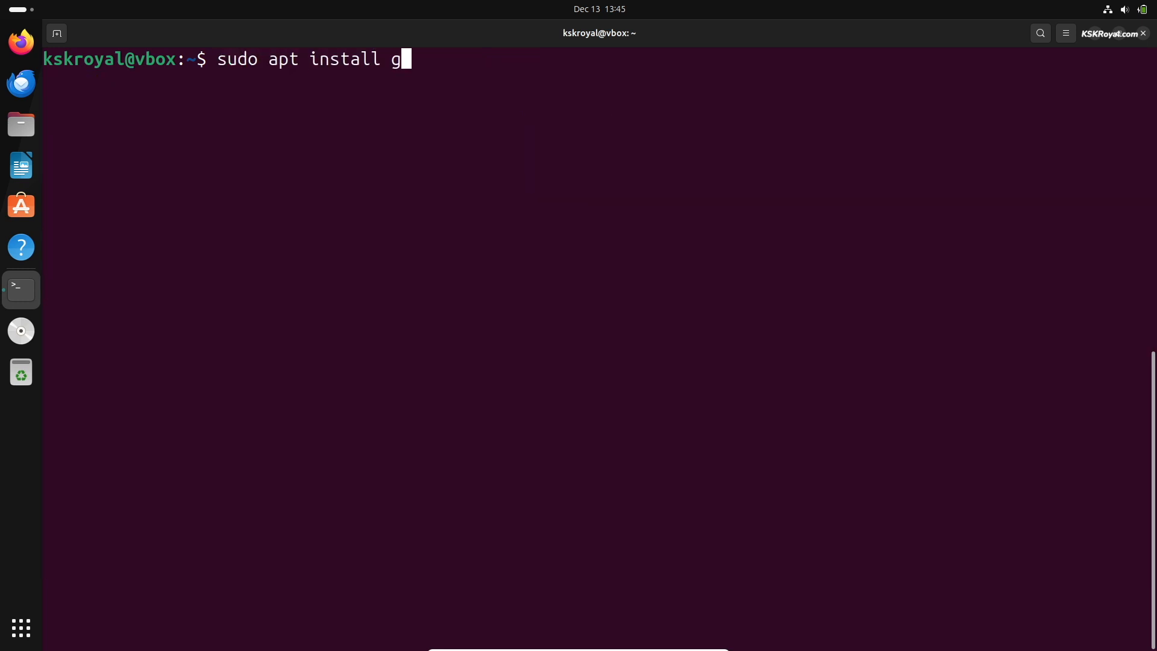
pyautogui.write('it less python3-pip imagemagick libdrm-dev')
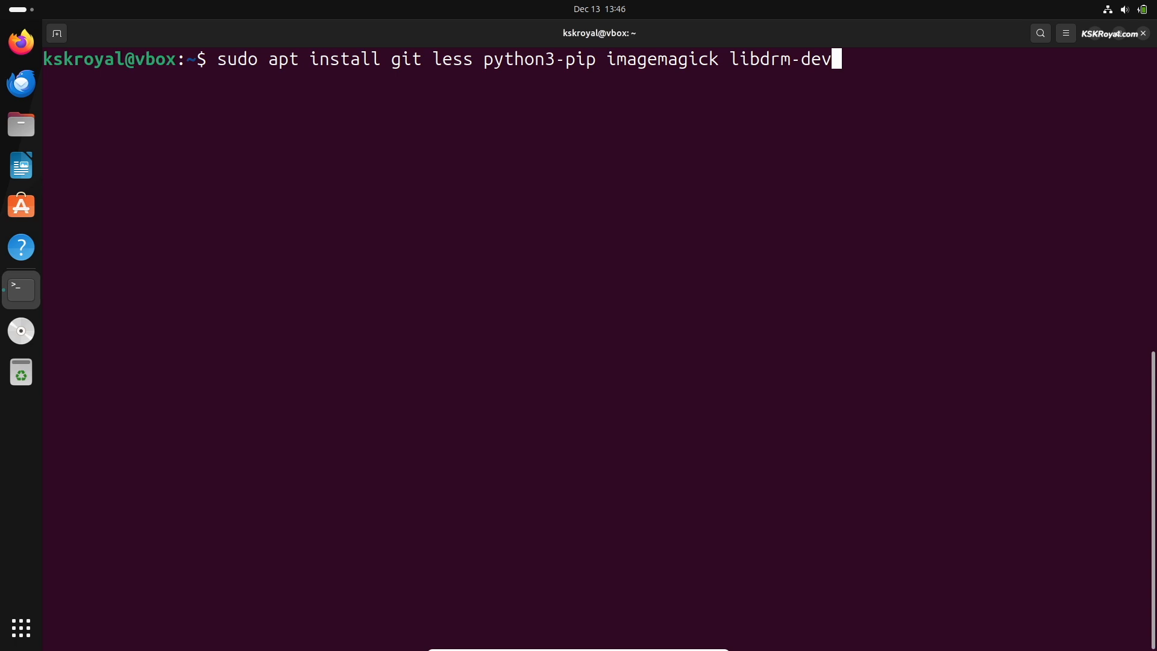
pyautogui.press('Return')
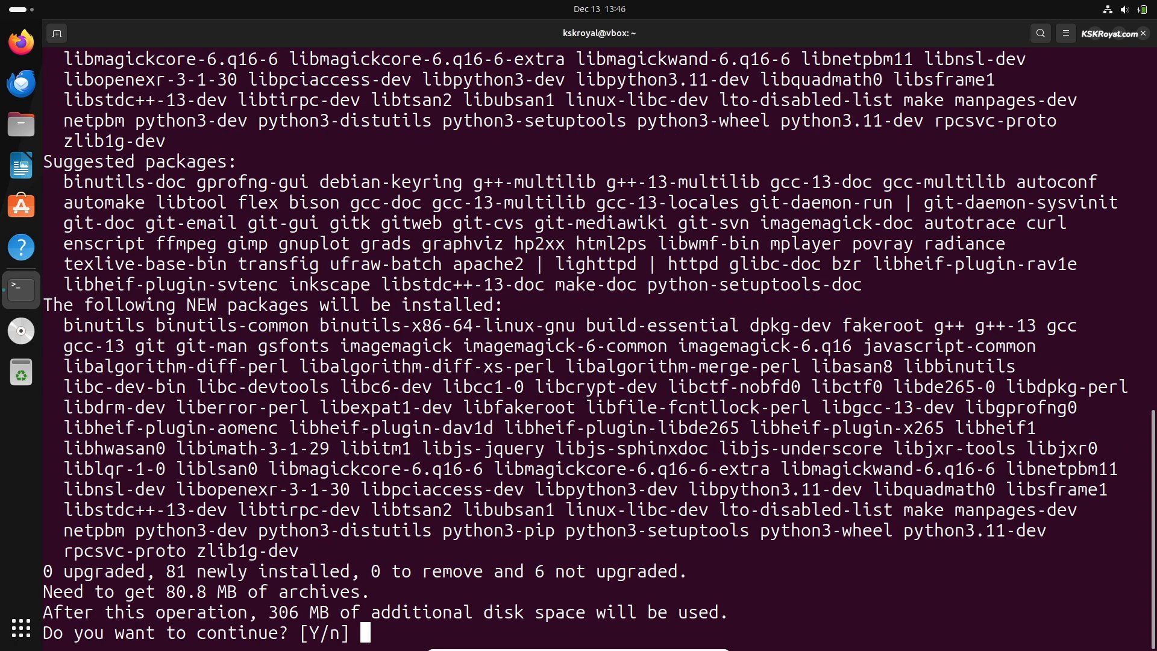
pyautogui.press('Return')
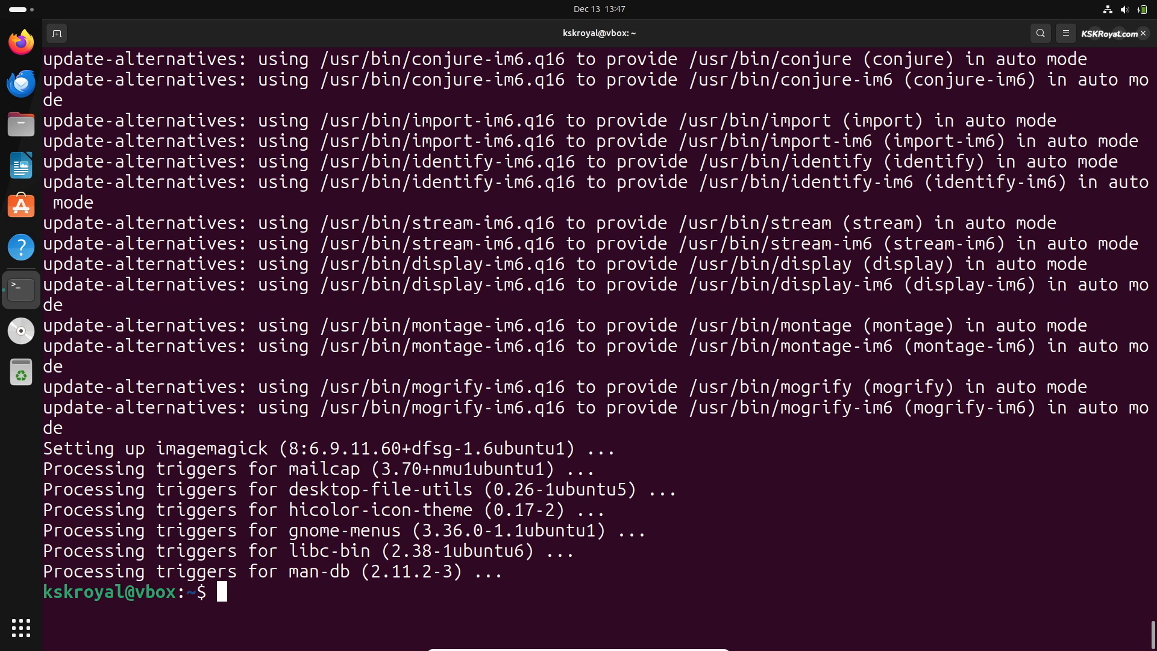
pyautogui.hotkey('ctrl', 'l')
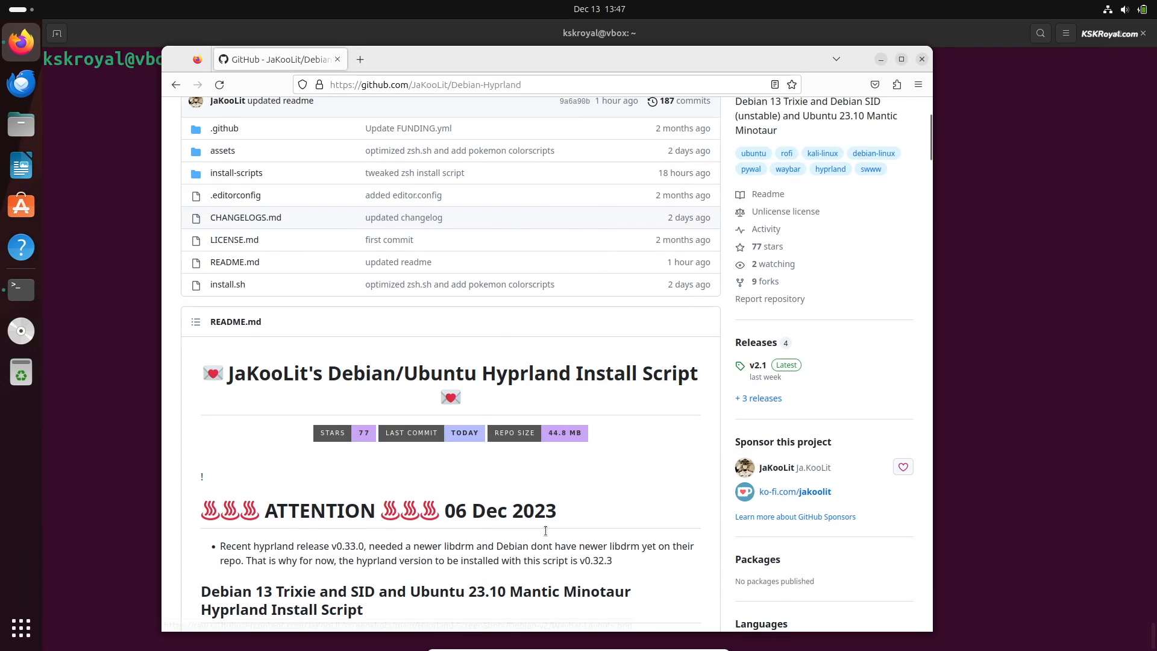
# - Open the Code menu on the Debian-Hyprland GitHub page to get its HTTPS clone address
pyautogui.scroll(3, 546, 533)
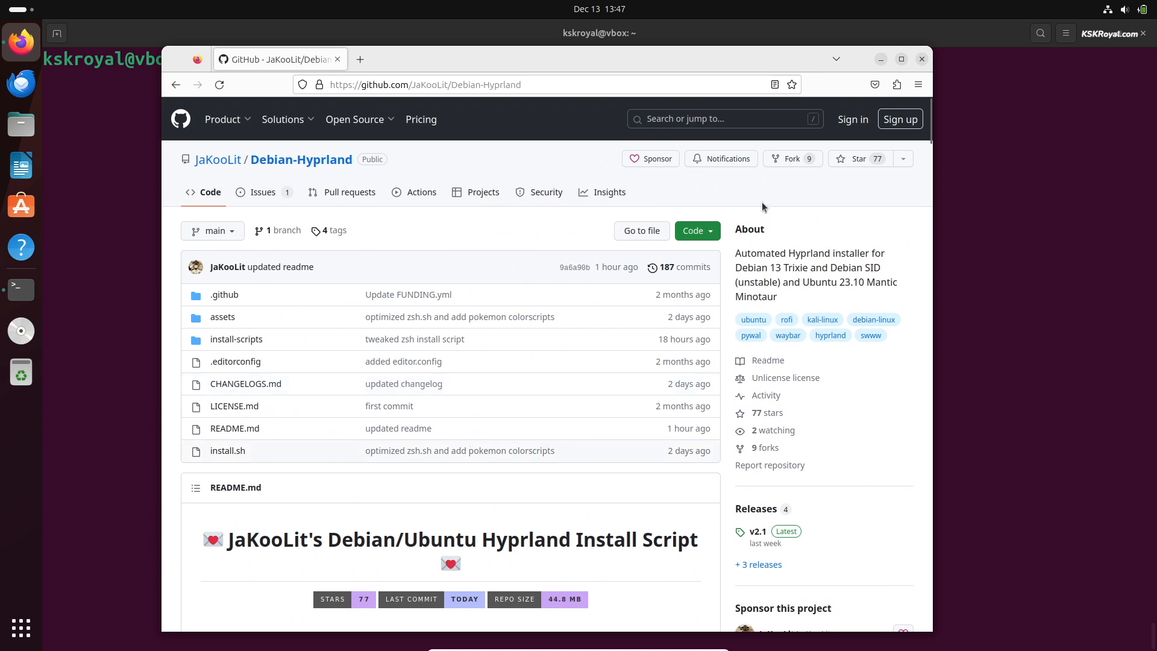
pyautogui.click(702, 237)
pyautogui.scroll(-3, 701, 274)
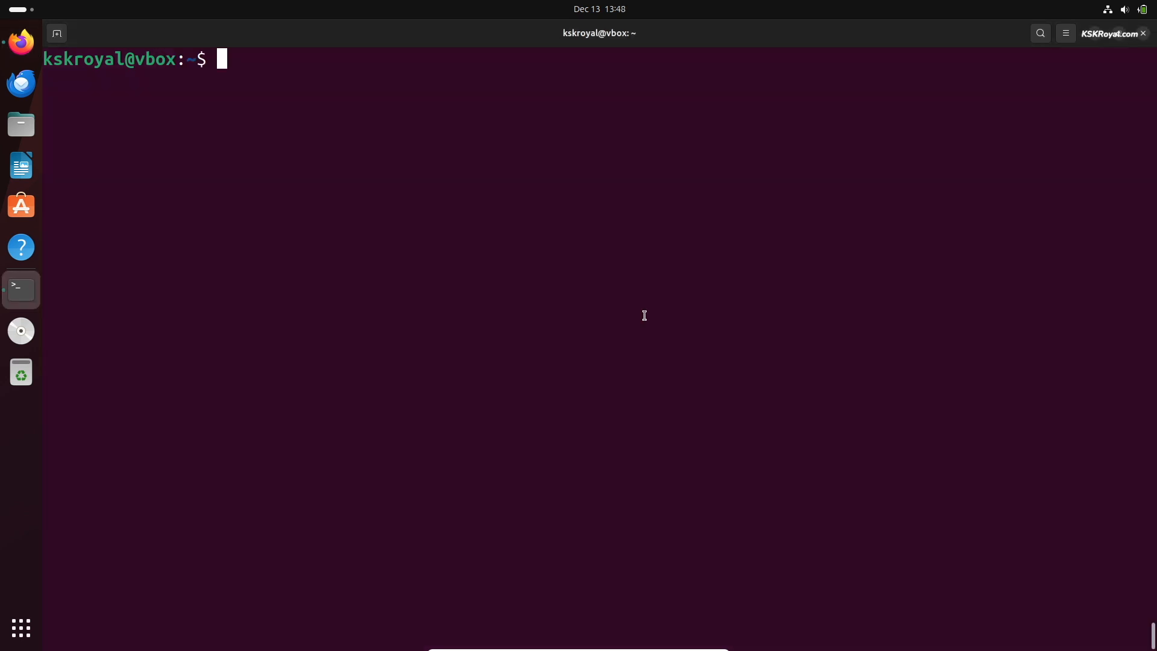
# - Clone the Debian-Hyprland repository with git clone and cd into the Debian-Hyprland folder
pyautogui.write('git clone')
pyautogui.hotkey('ctrl', 'shift', 'v')
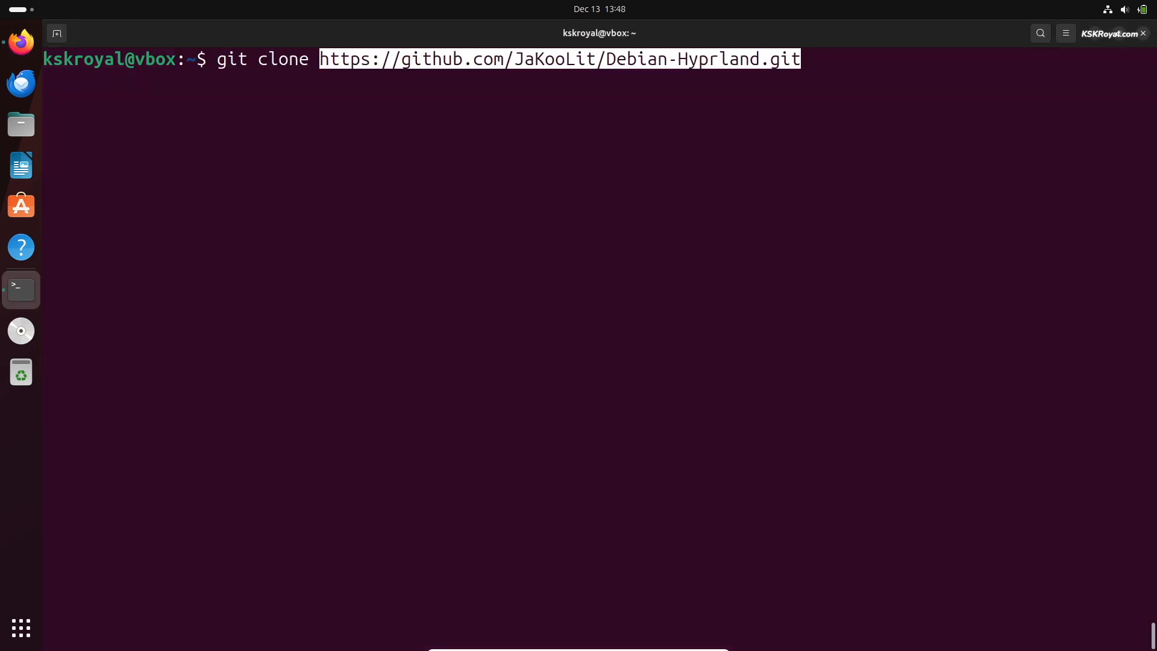
pyautogui.press('Right')
pyautogui.press('Return')
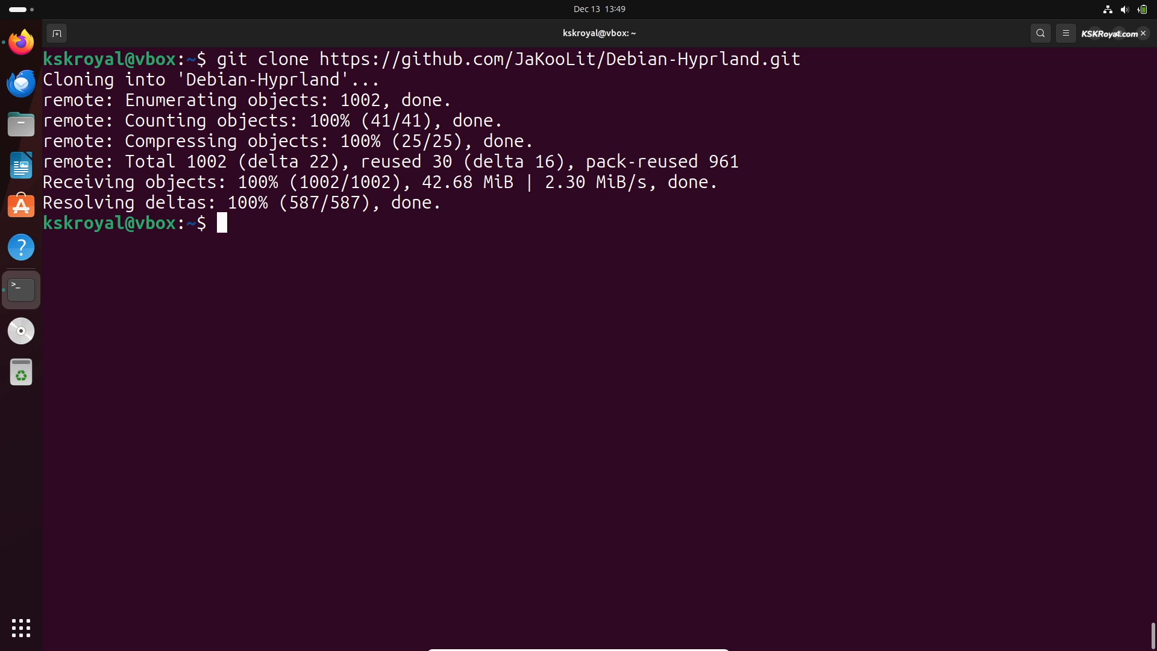
pyautogui.write('cd Deb')
pyautogui.press('Tab')
pyautogui.press('Return')
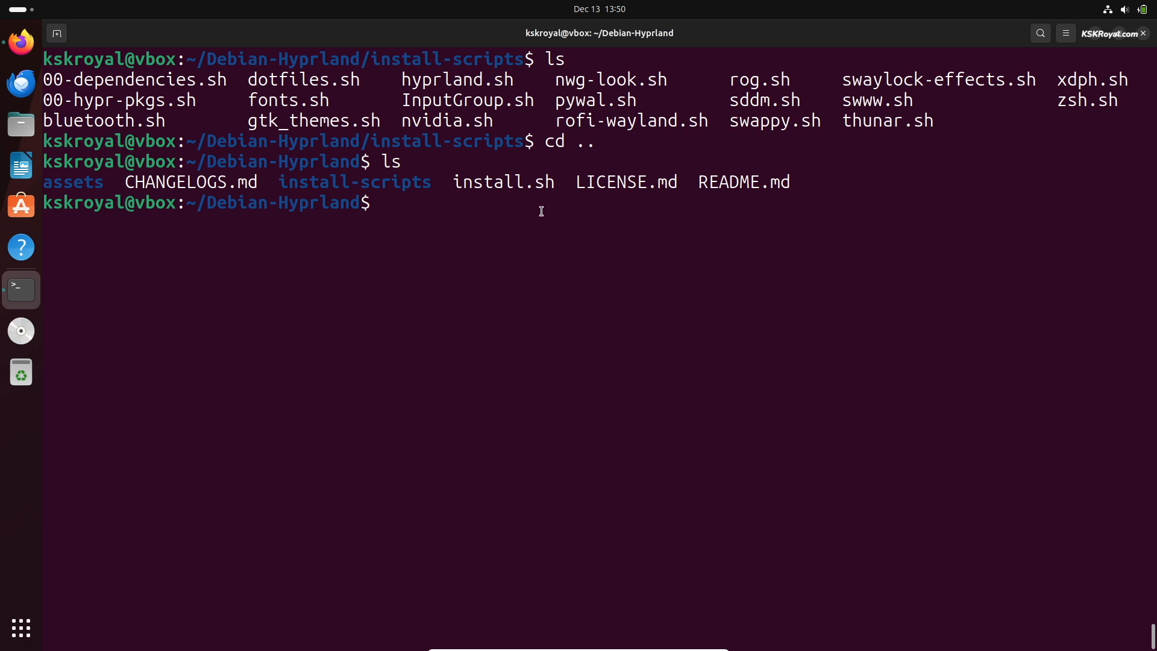
# - Make install.sh executable with chmod +x
pyautogui.doubleClick(503, 181)
pyautogui.write('chmod +x ins')
pyautogui.press('Tab')
pyautogui.write('.s')
pyautogui.press('Tab')
pyautogui.press('Return')
# - Launch the installer with ./install.sh
pyautogui.write('./ins')
pyautogui.press('Tab')
pyautogui.write('.s')
pyautogui.press('Tab')
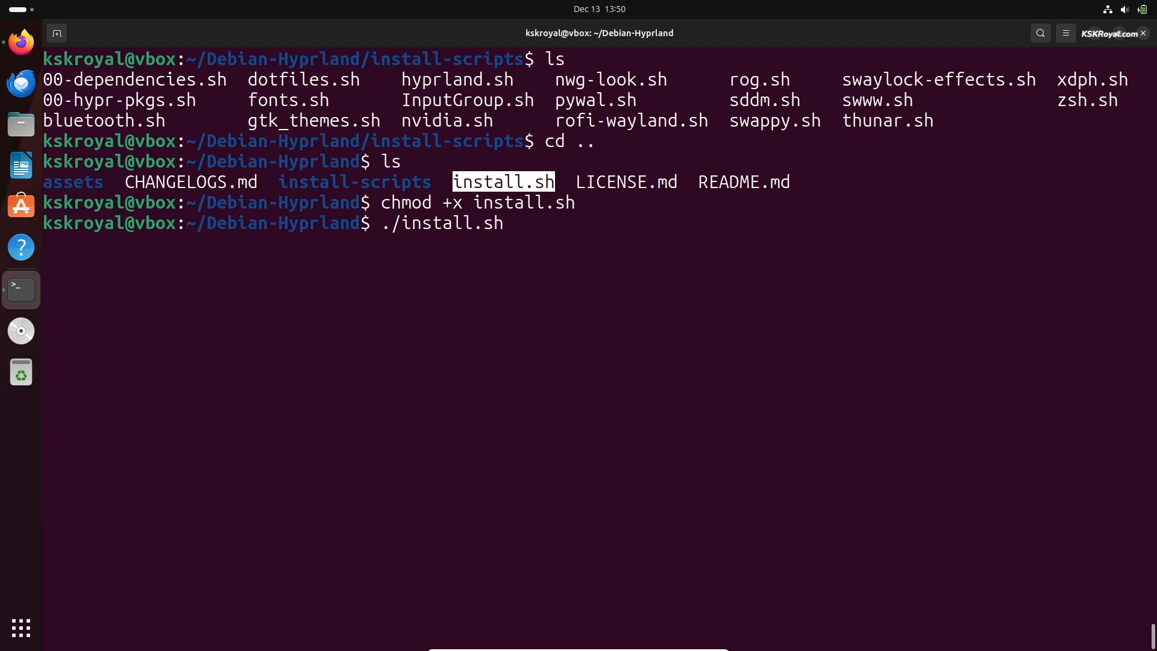
pyautogui.press('Return')
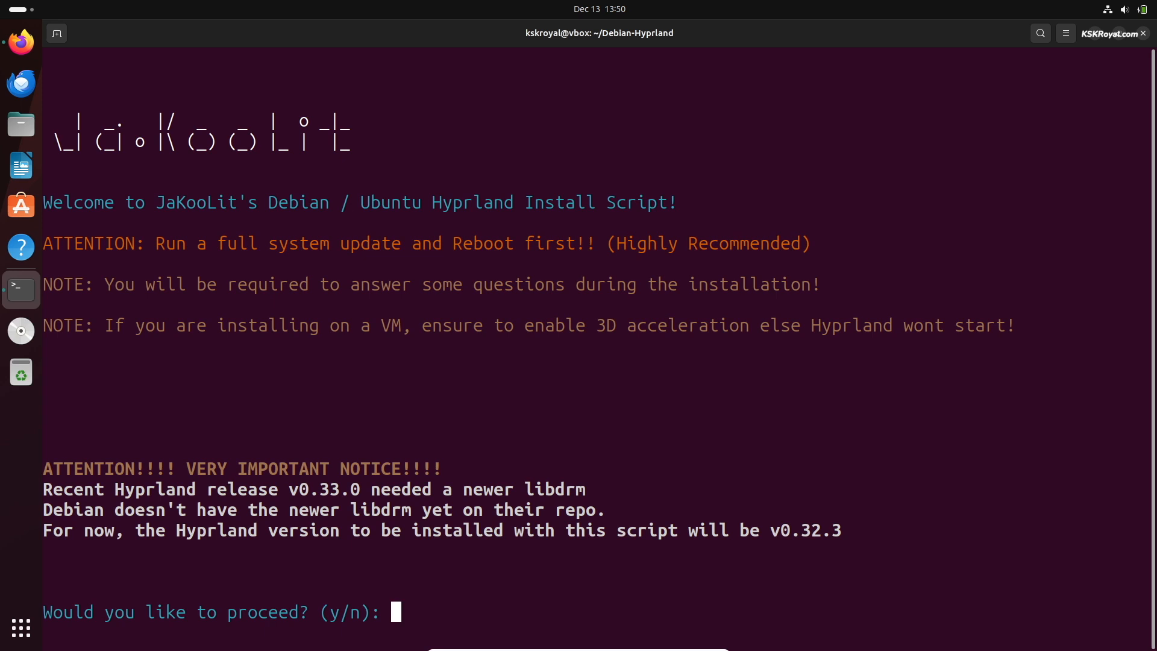
# - Agree to proceed, confirm sources.list was edited, and decline NVIDIA GPU support
pyautogui.write('y')
pyautogui.press('Return')
pyautogui.write('y')
pyautogui.press('Return')
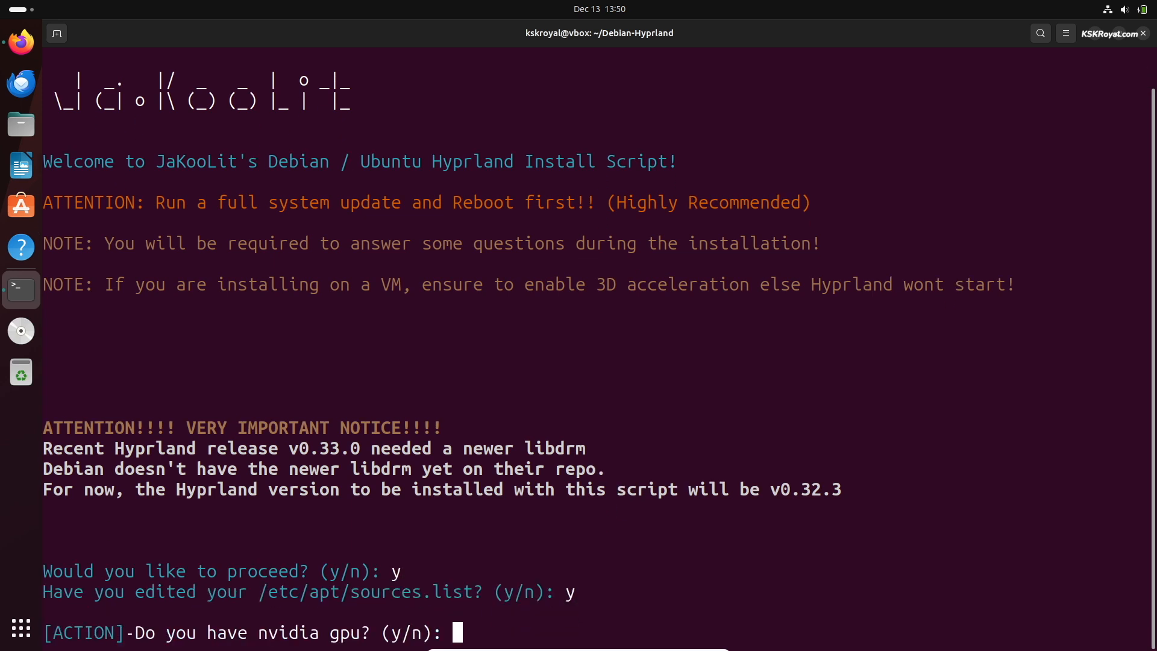
pyautogui.write('n')
pyautogui.press('Return')
# - Accept GTK themes, Bluetooth and Thunar; decline Asus ROG extras and SDDM
pyautogui.write('y')
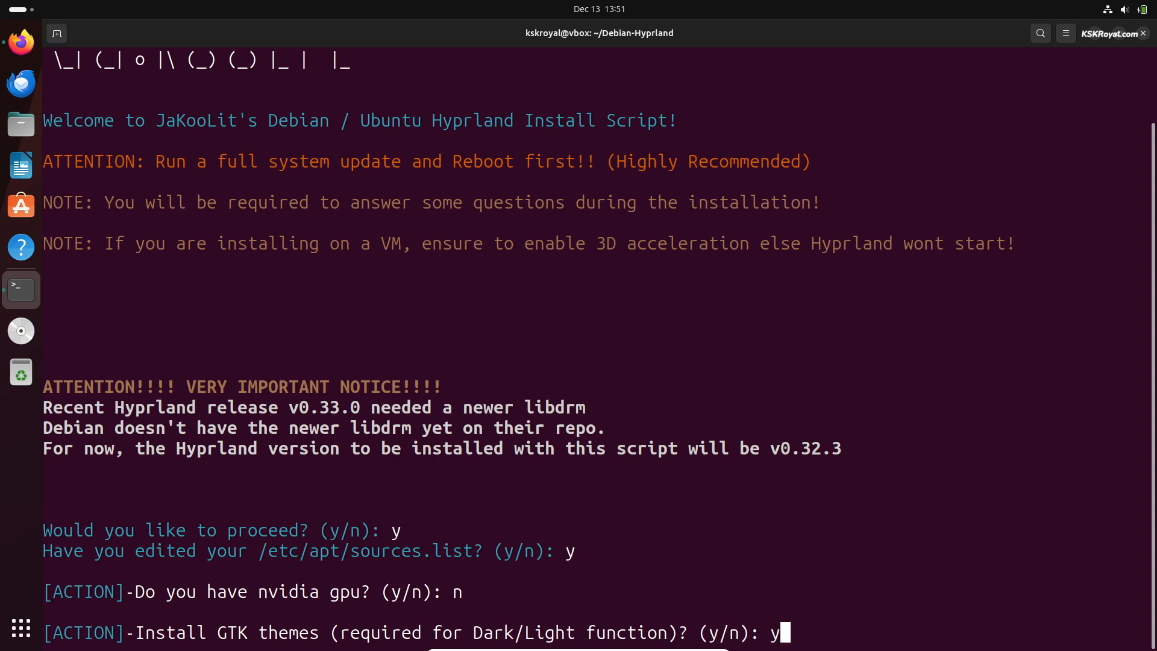
pyautogui.press('Return')
pyautogui.write('y')
pyautogui.press('Return')
pyautogui.write('y')
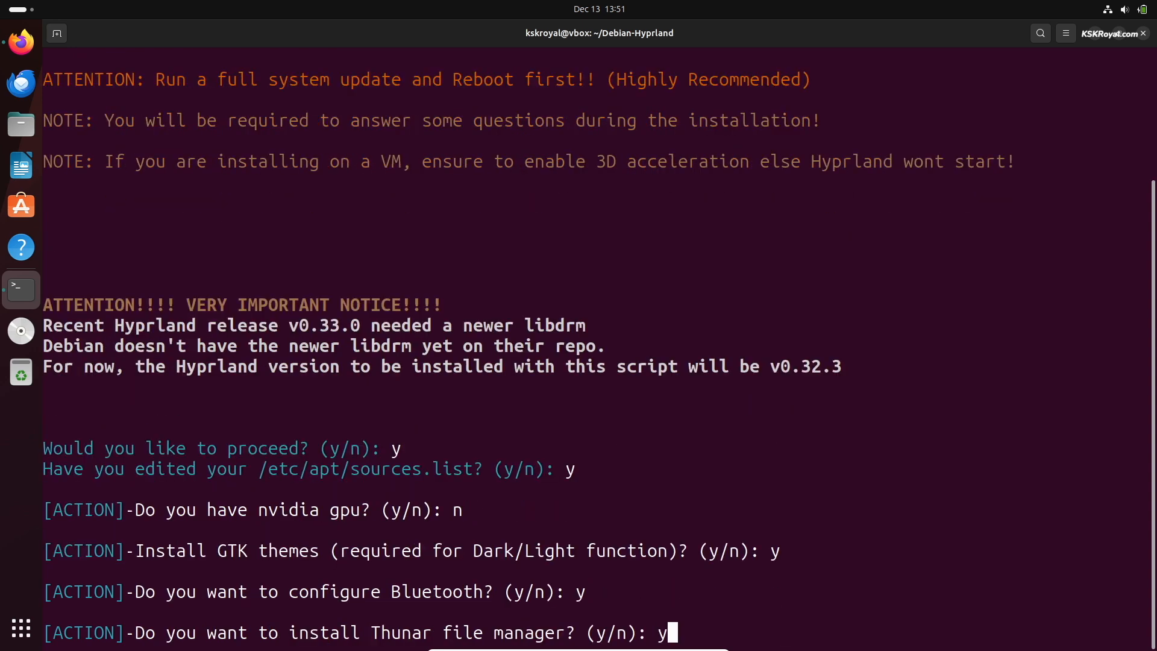
pyautogui.press('Return')
pyautogui.write('n')
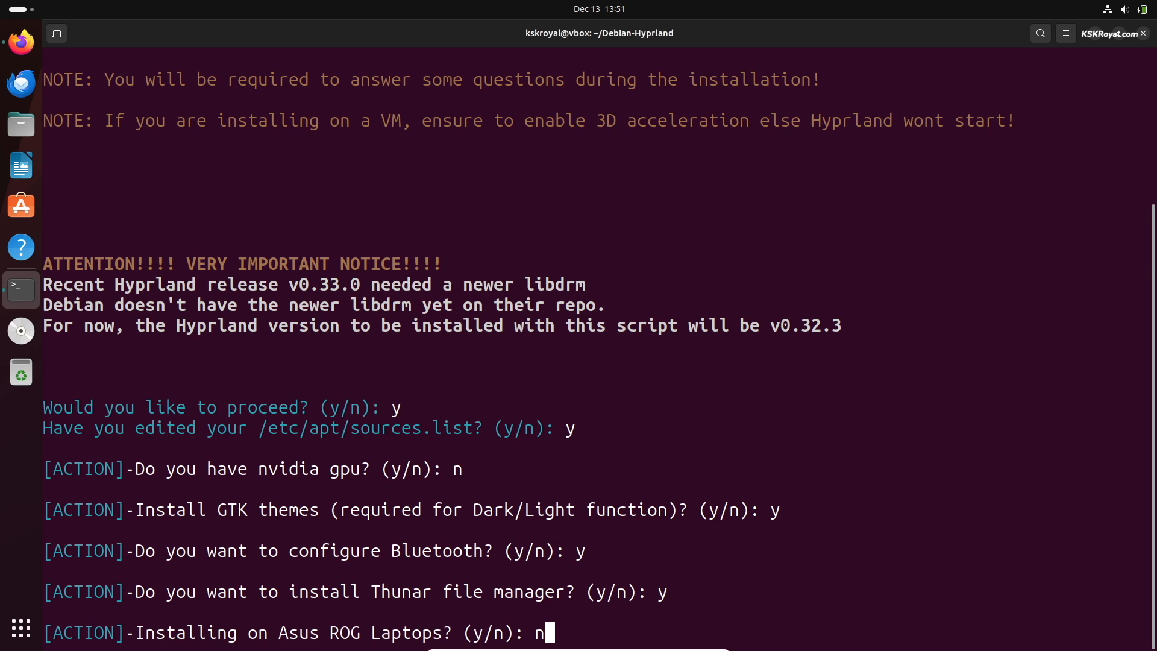
pyautogui.press('Return')
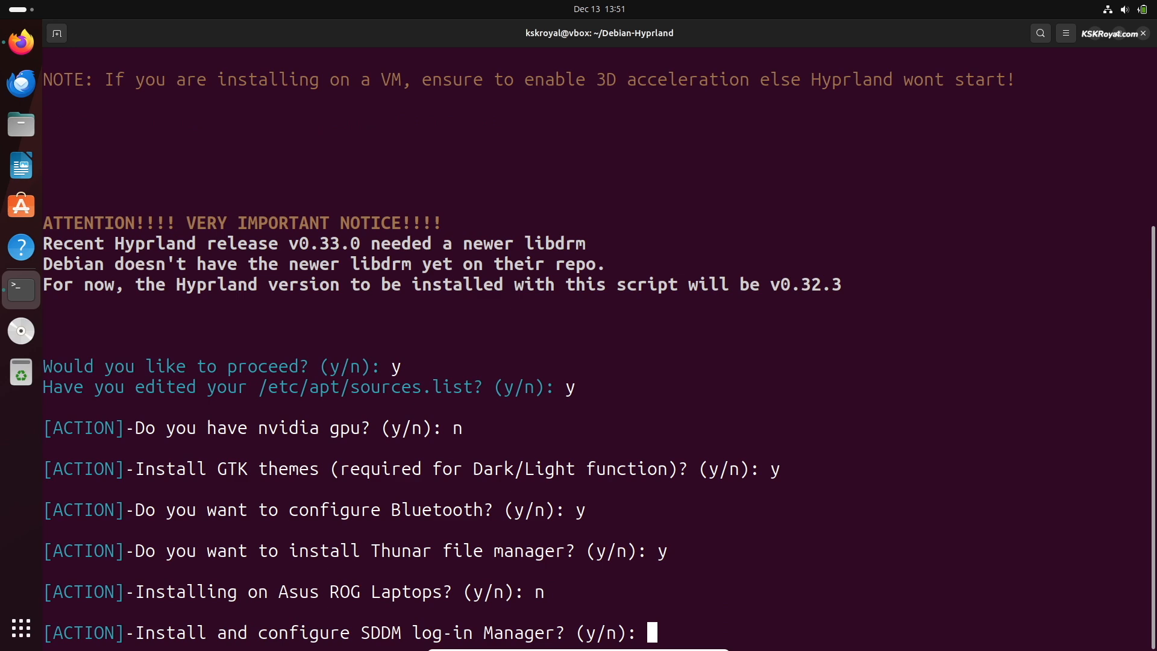
pyautogui.write('n')
pyautogui.press('Return')
# - Accept XDG-DESKTOP-PORTAL-HYPRLAND, zsh with oh-my-zsh, swaylock-effects, nwg-look and the Hyprland dotfiles
pyautogui.write('y')
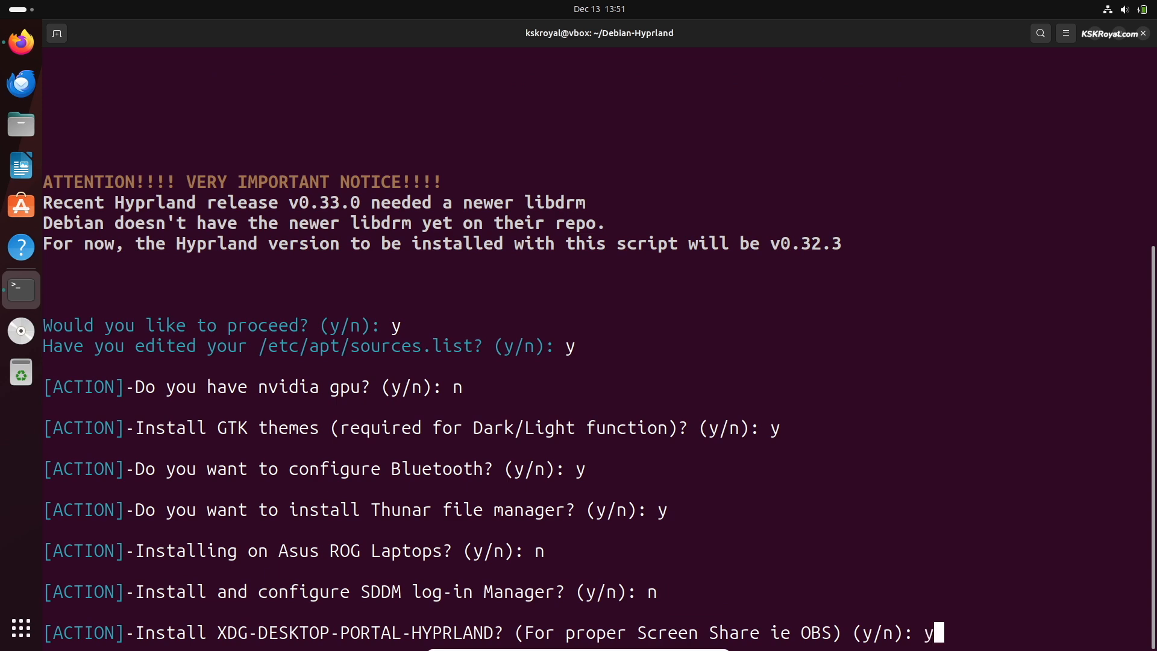
pyautogui.press('Return')
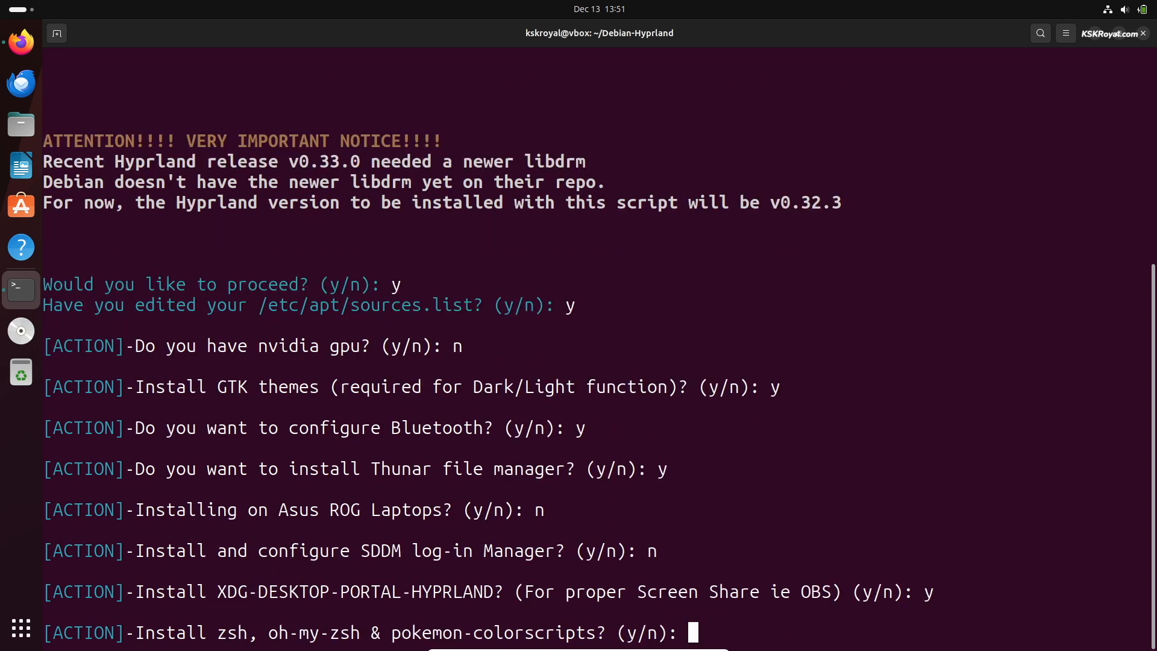
pyautogui.write('y')
pyautogui.press('Return')
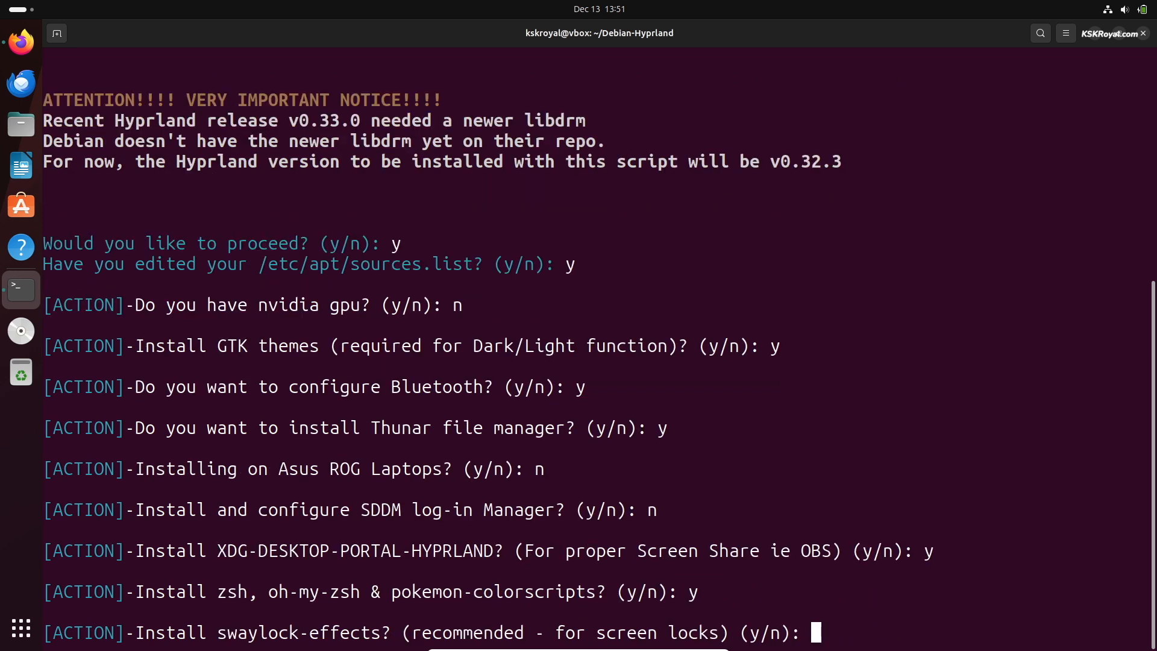
pyautogui.write('y')
pyautogui.press('Return')
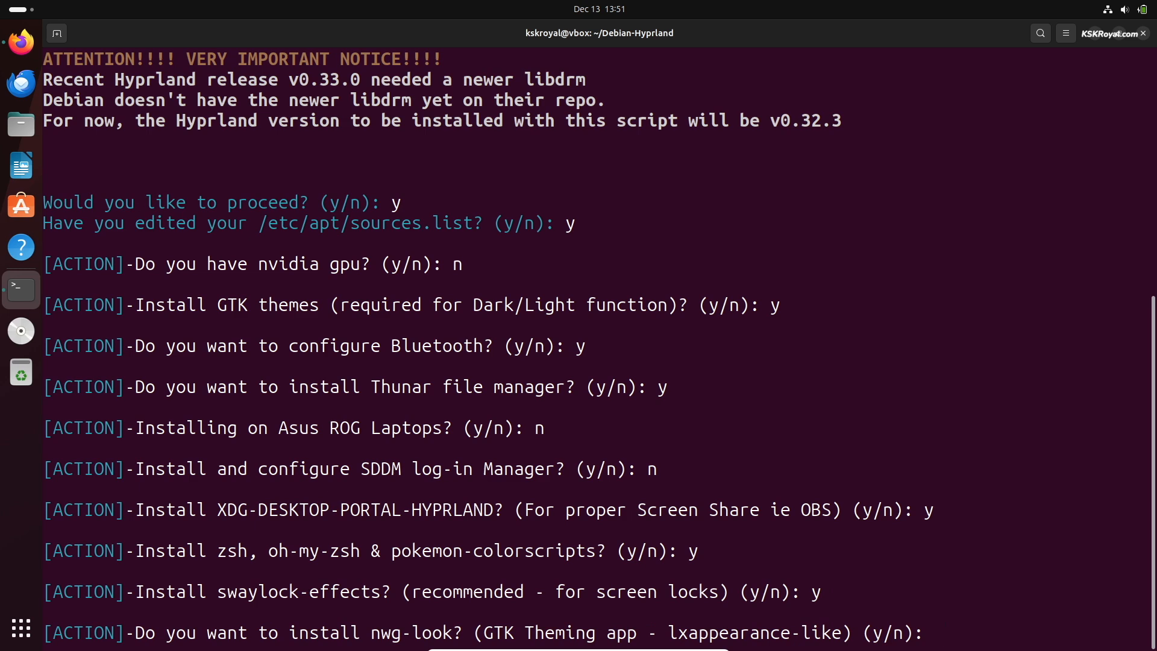
pyautogui.write('y')
pyautogui.press('Return')
pyautogui.write('y')
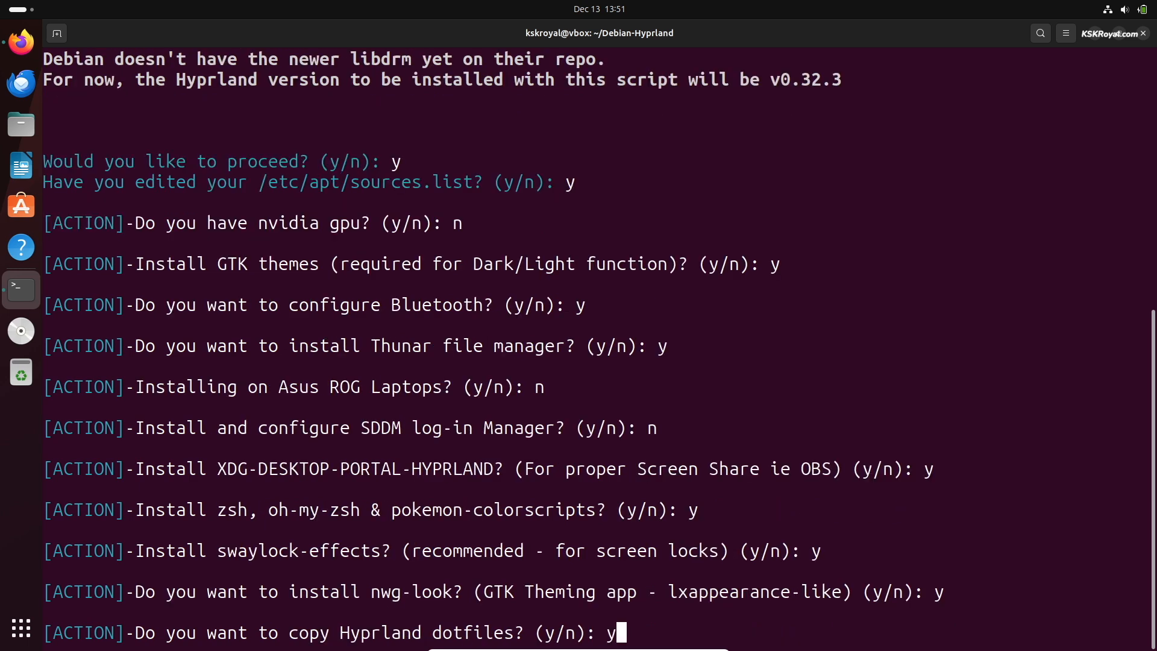
pyautogui.press('Return')
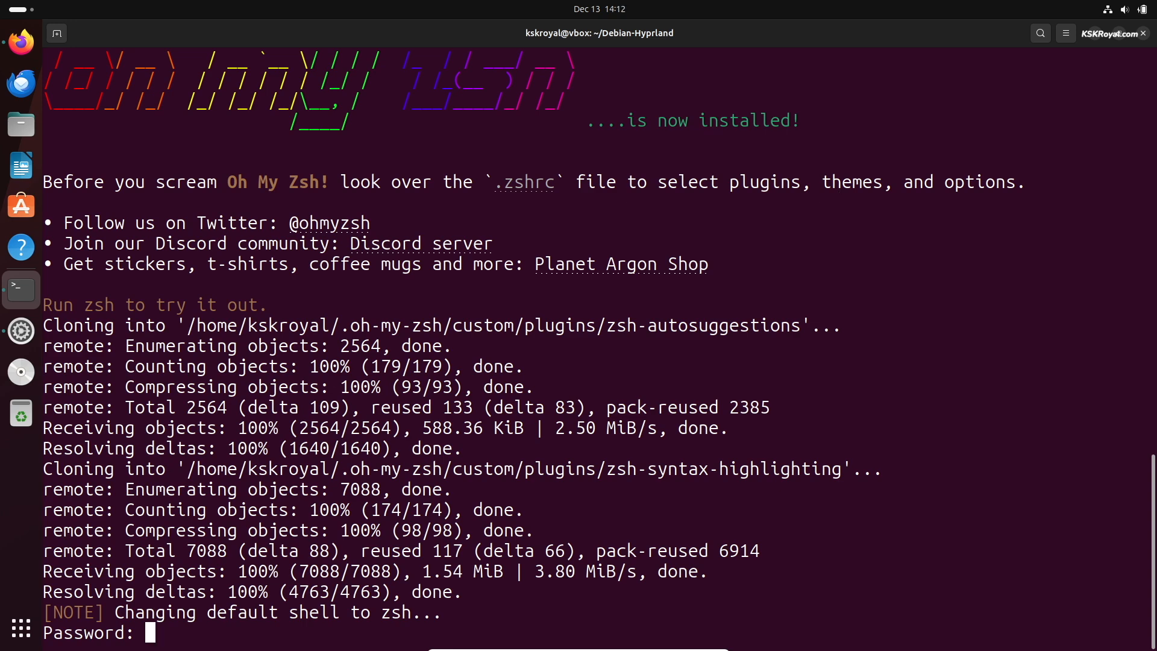
# - Enter the password to switch to zsh, add the user to the input group, and authorize sudo
pyautogui.press('Return')
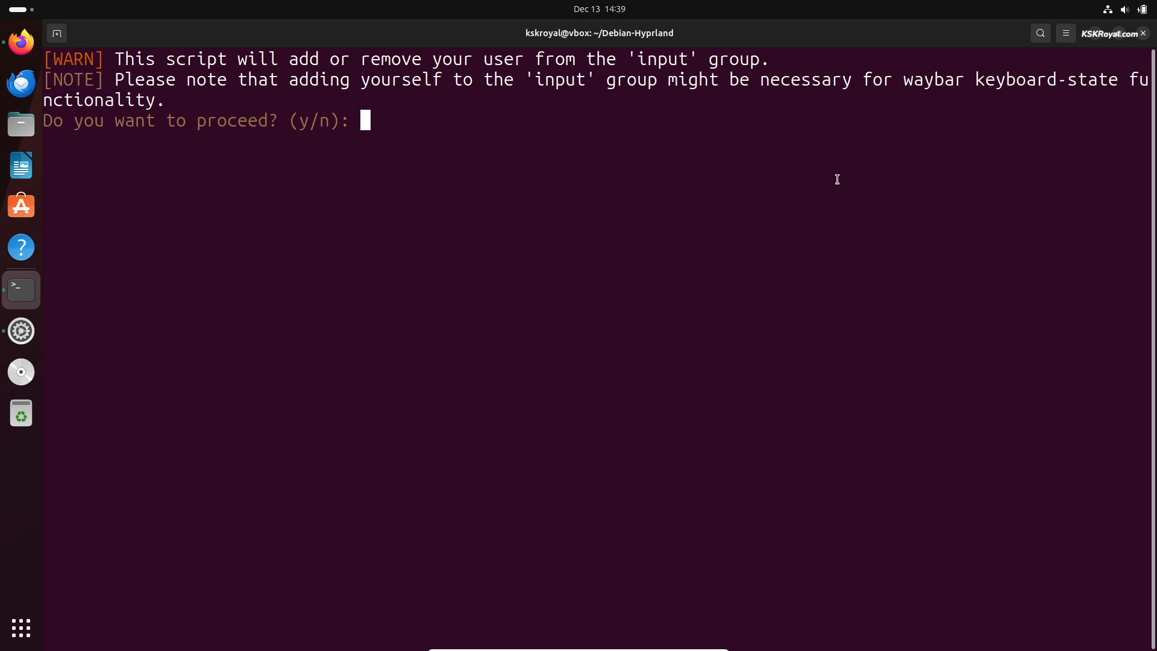
pyautogui.write('y')
pyautogui.press('Return')
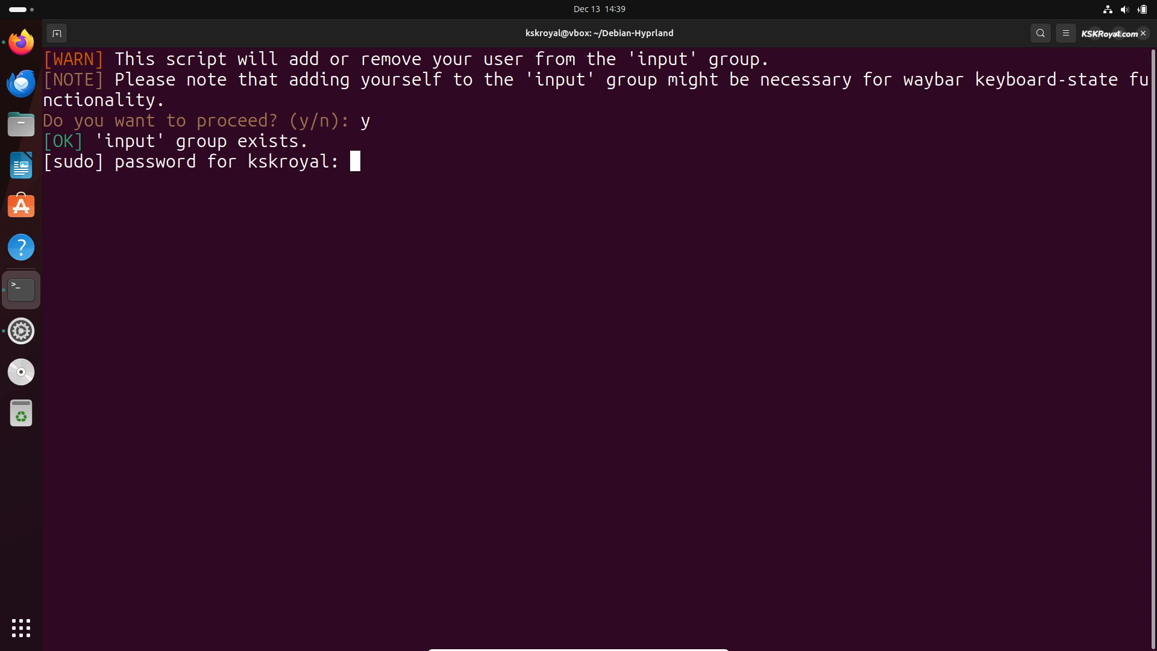
pyautogui.press('Return')
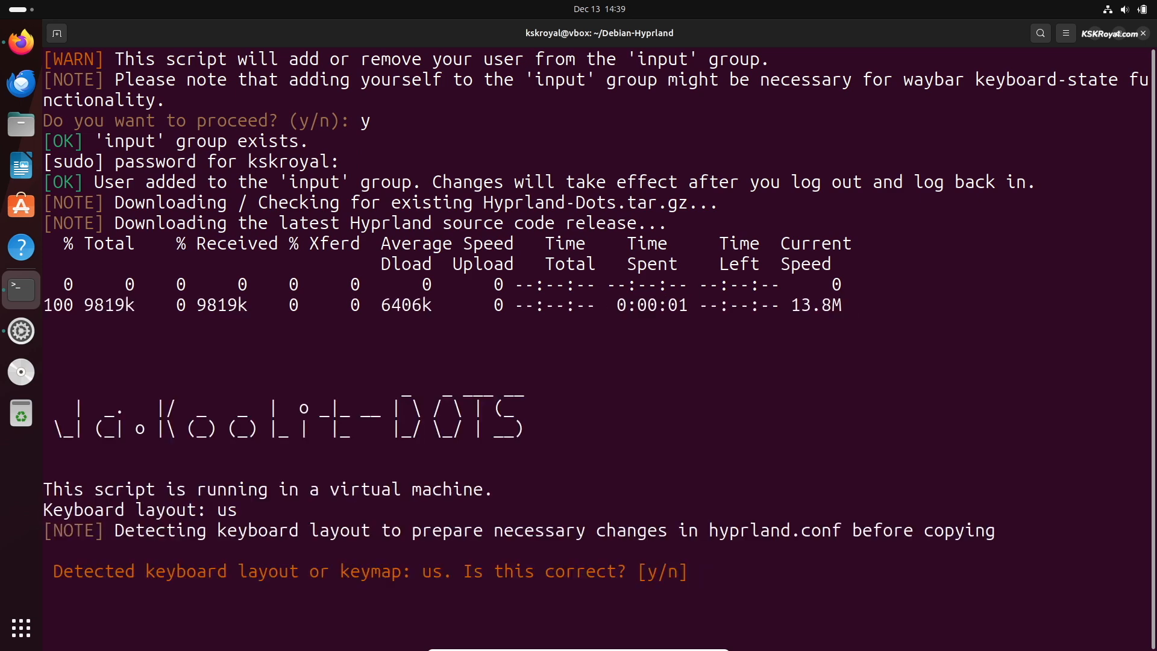
# - Confirm the us keyboard layout, pick the 1080p-or-less option, and accept extra wallpapers
pyautogui.write('y')
pyautogui.press('Return')
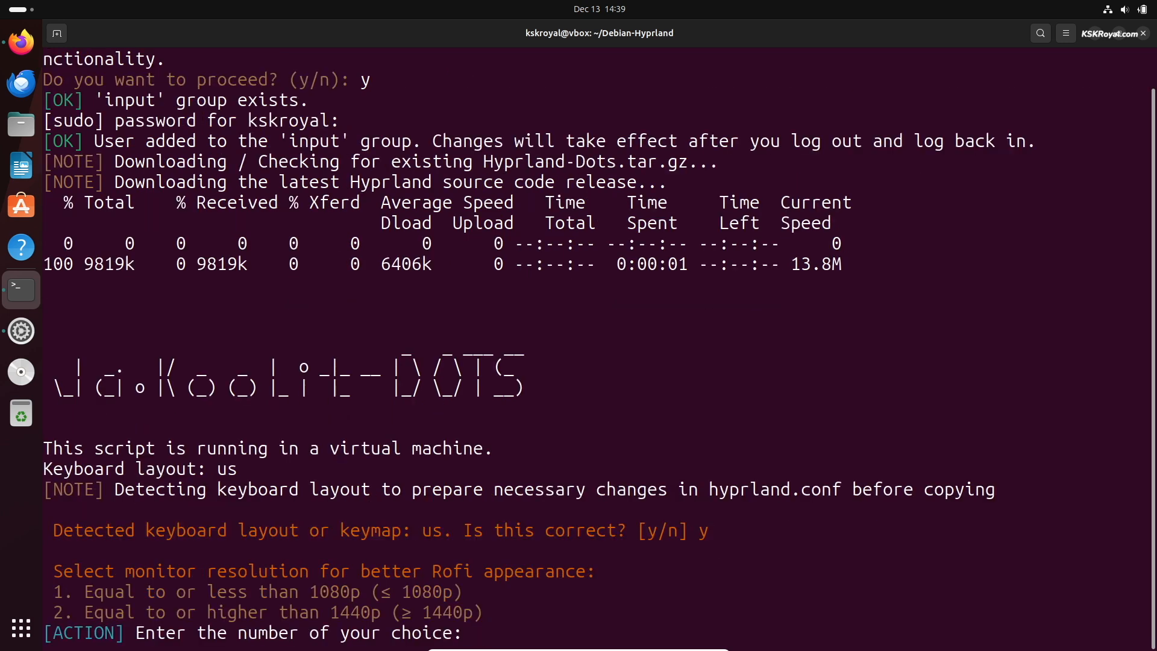
pyautogui.write('1')
pyautogui.press('Return')
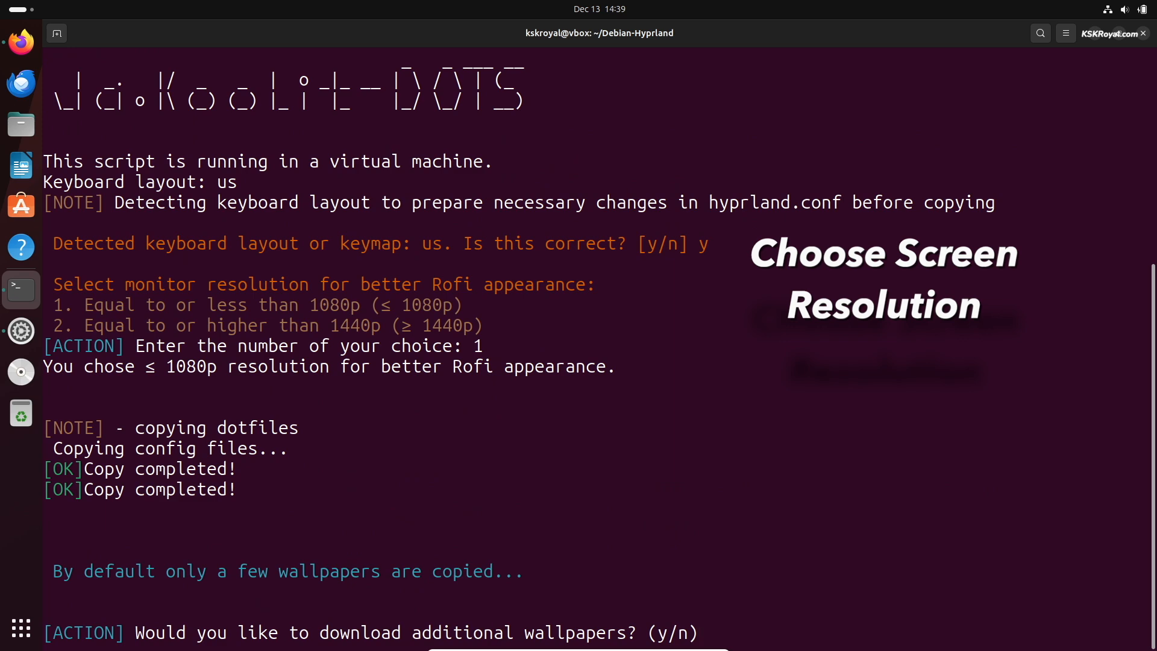
pyautogui.write('y')
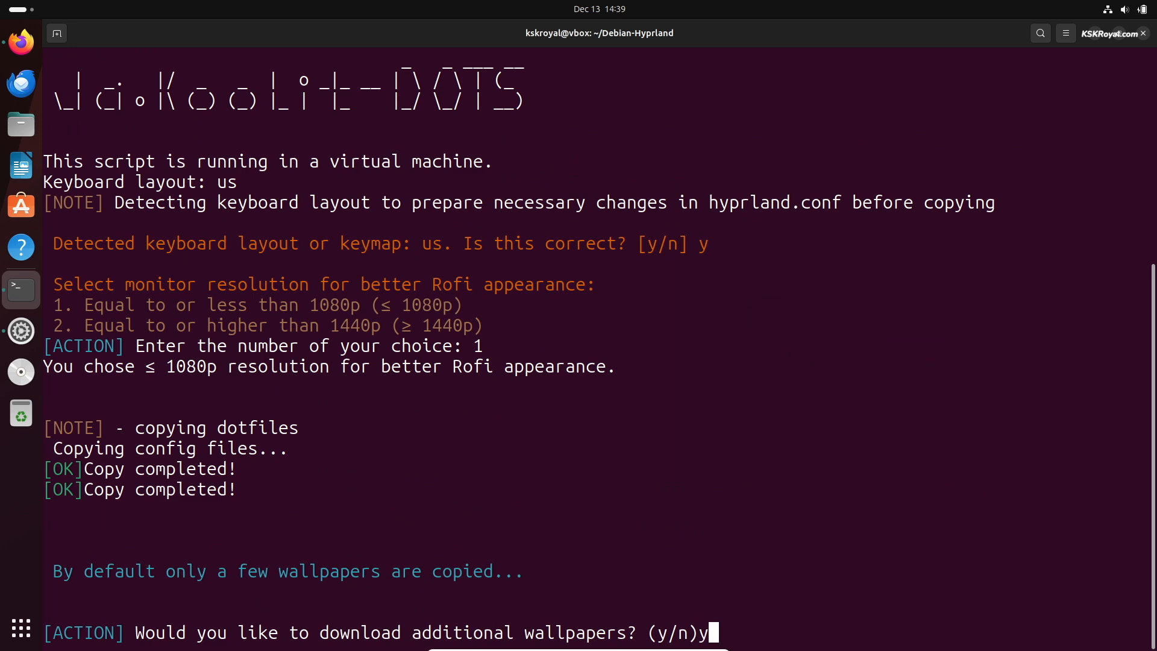
pyautogui.press('Return')
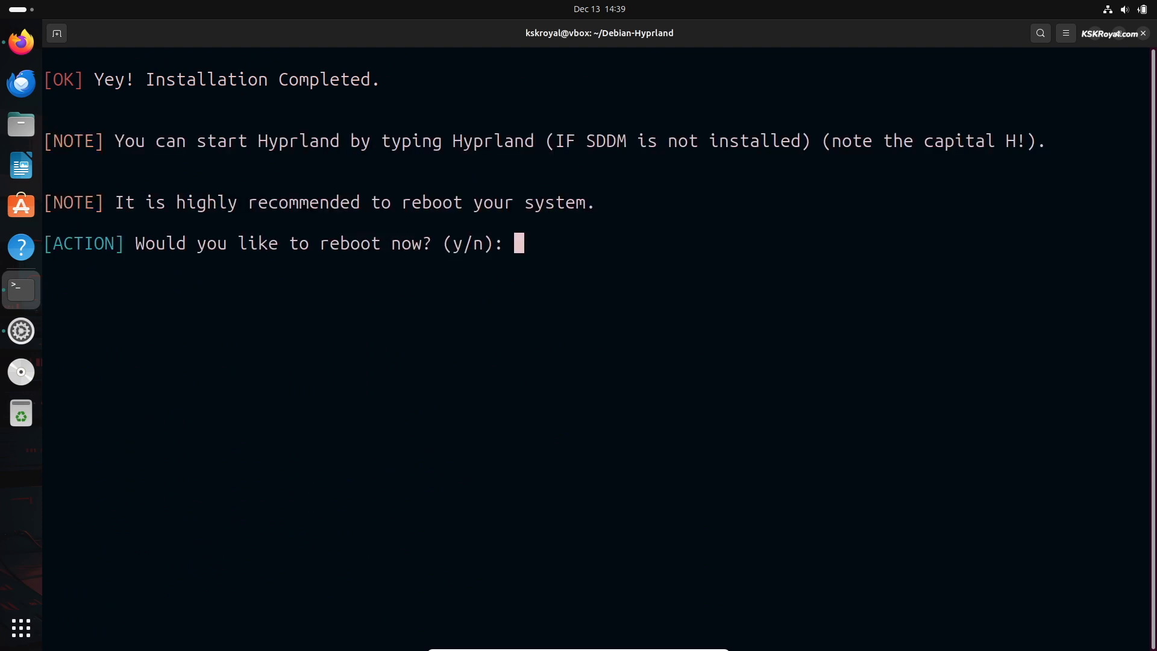
# - Reboot the VM, then sign in with the Hyprland session selected from the session list
pyautogui.write('y')
pyautogui.press('Return')
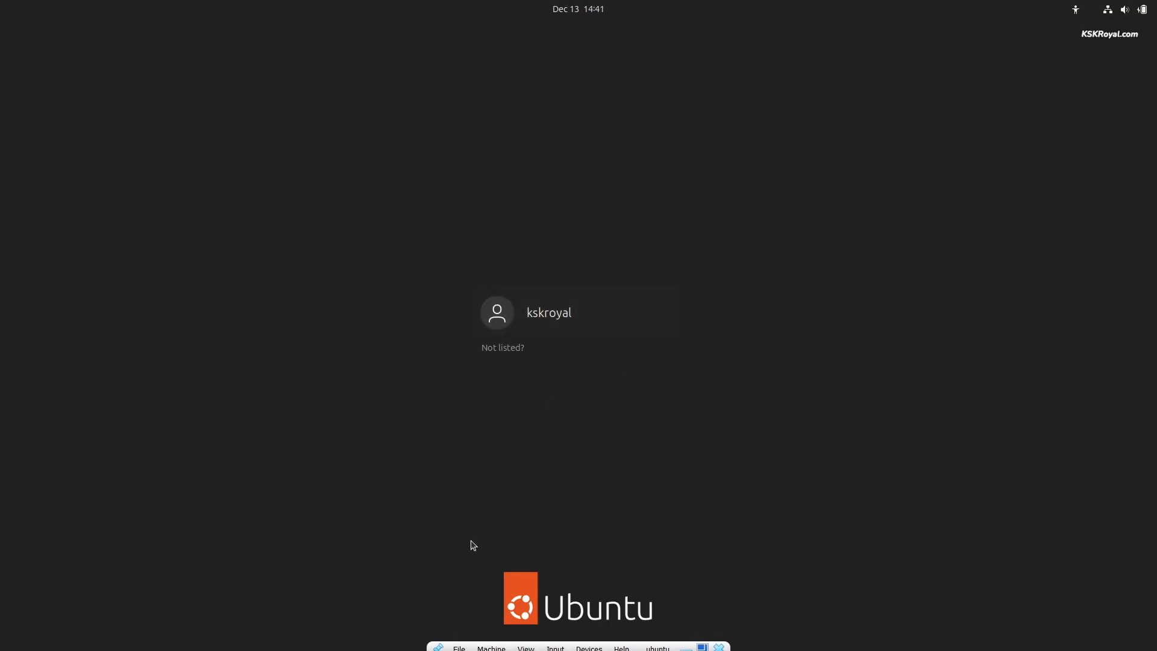
pyautogui.click(578, 336)
pyautogui.click(1119, 613)
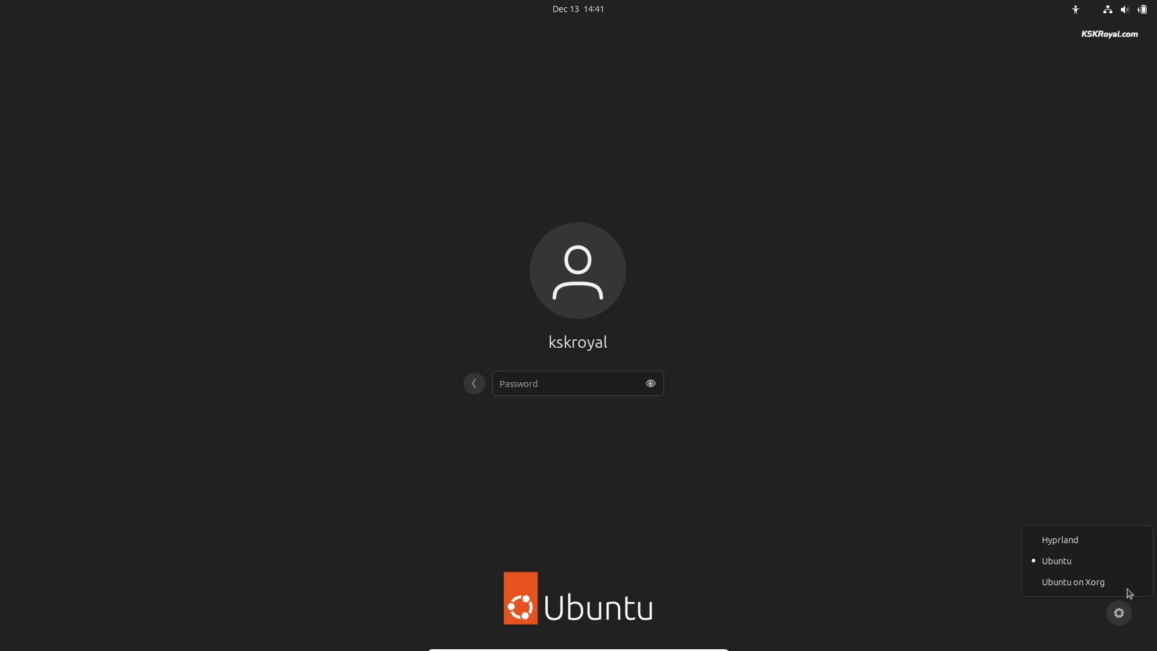
pyautogui.click(1062, 540)
pyautogui.write('kl')
pyautogui.press('Return')
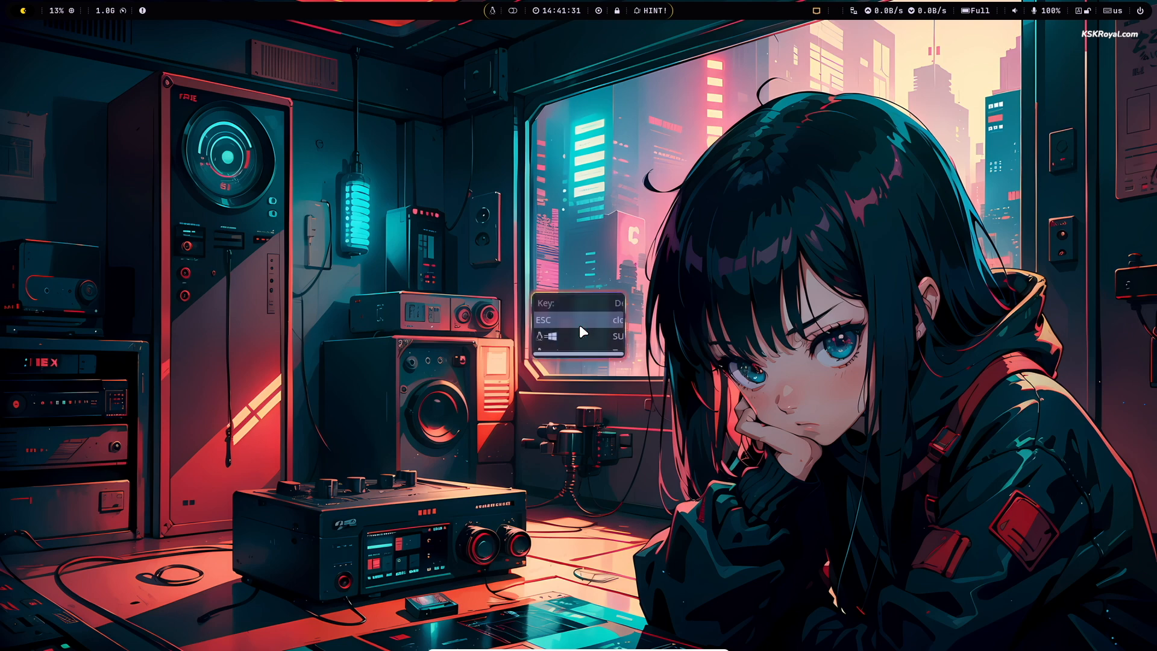
# - Preview the wallpaper chooser, then launch kitty from the rofi launcher
pyautogui.press('super+w')
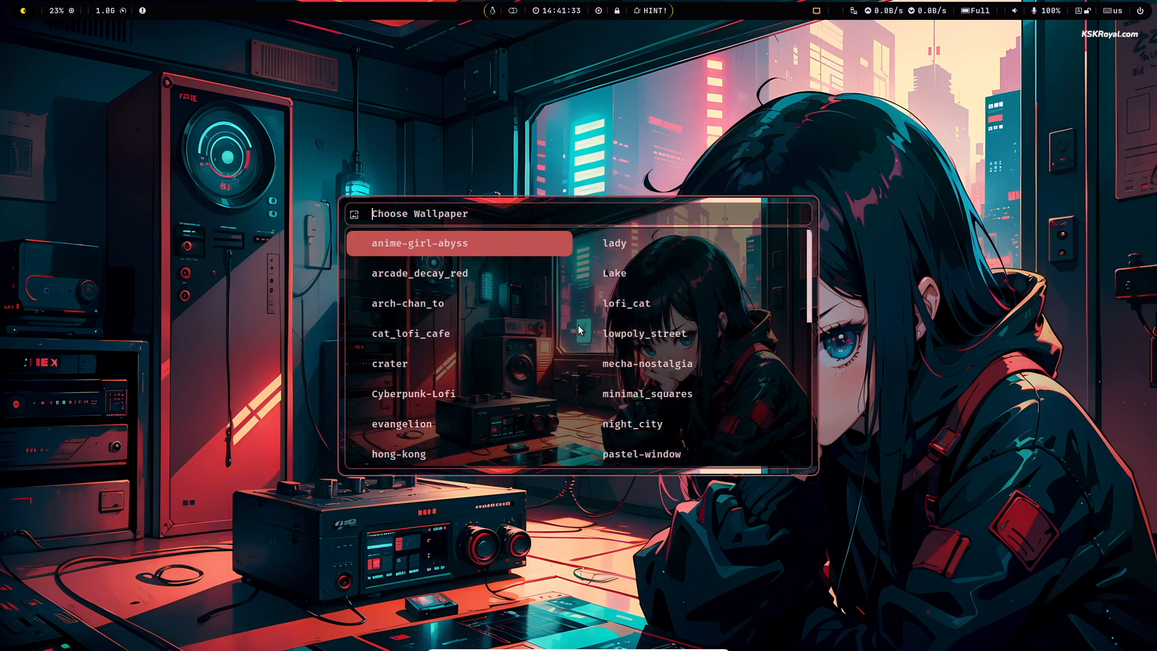
pyautogui.press('Escape')
pyautogui.press('super+d')
pyautogui.write('kit')
pyautogui.press('Return')
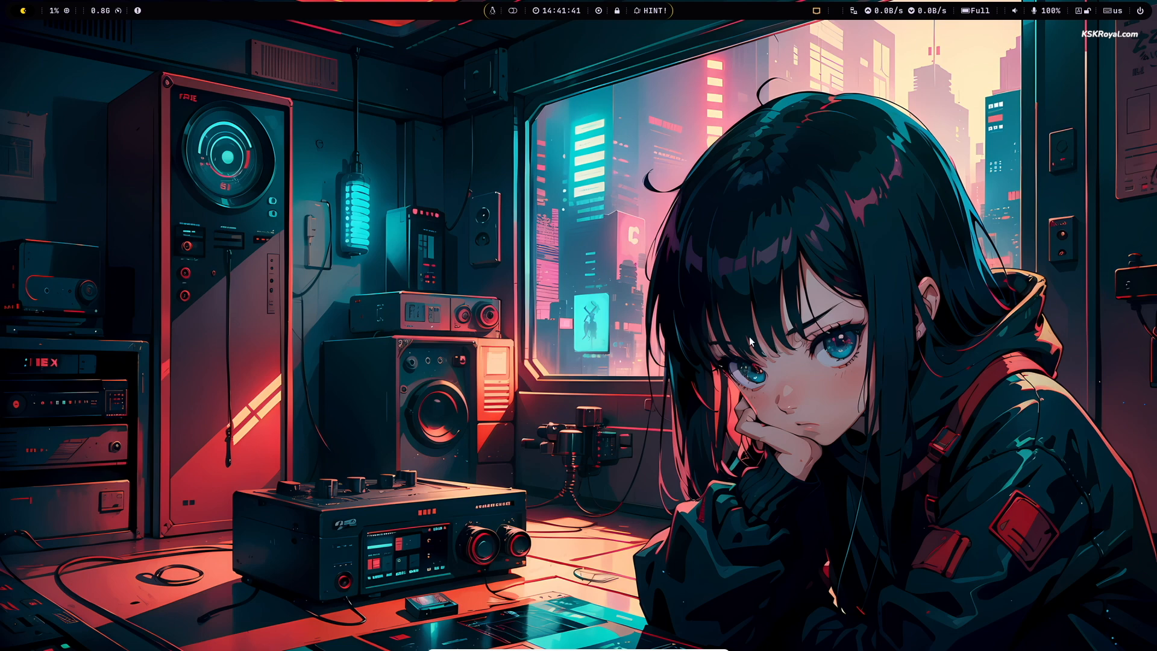
# - Retry launching the terminal via 'termina' and 'kitt' searches, then open the waybar power menu
pyautogui.press('super+d')
pyautogui.write('ter')
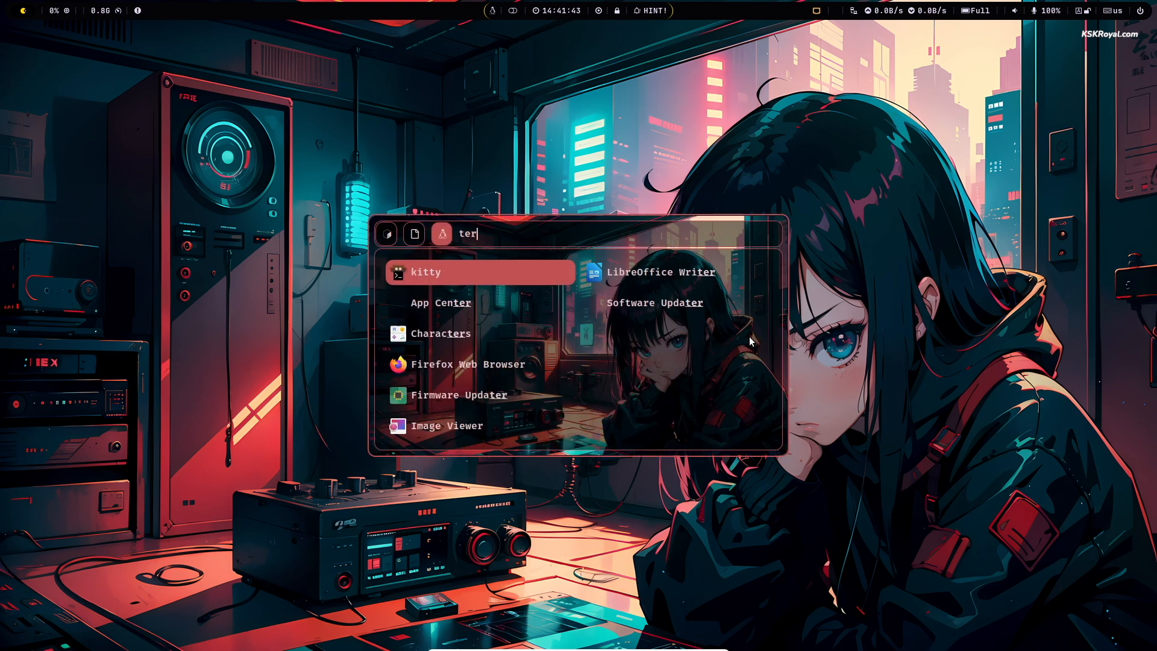
pyautogui.write('mina')
pyautogui.press('Return')
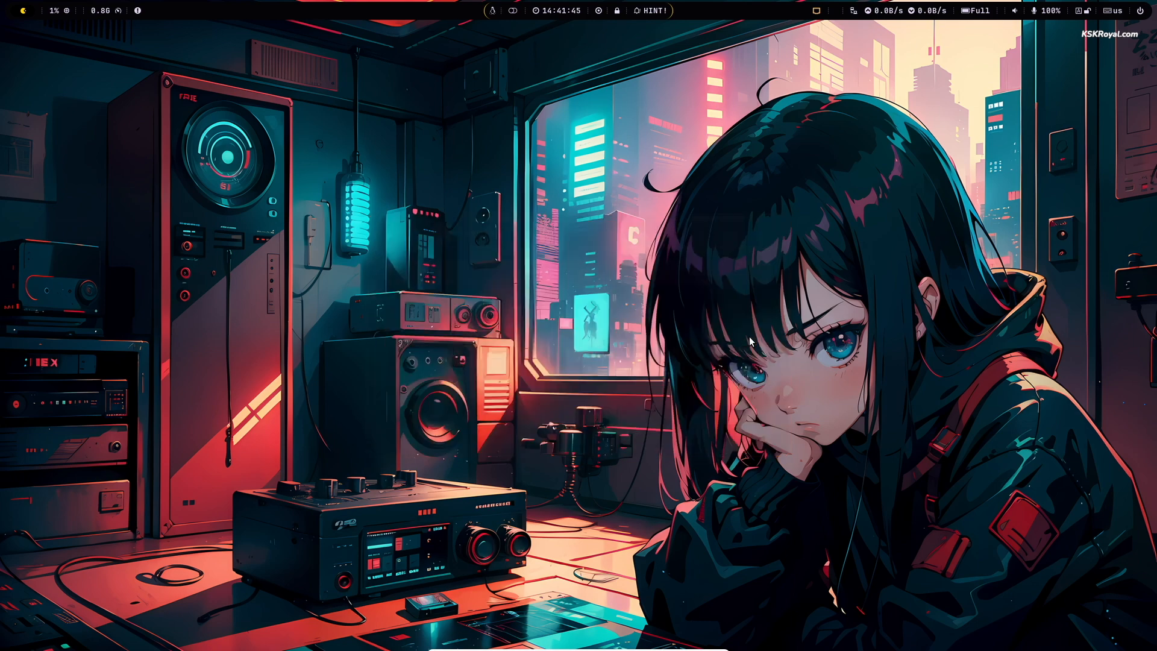
pyautogui.press('super')
pyautogui.press('Escape')
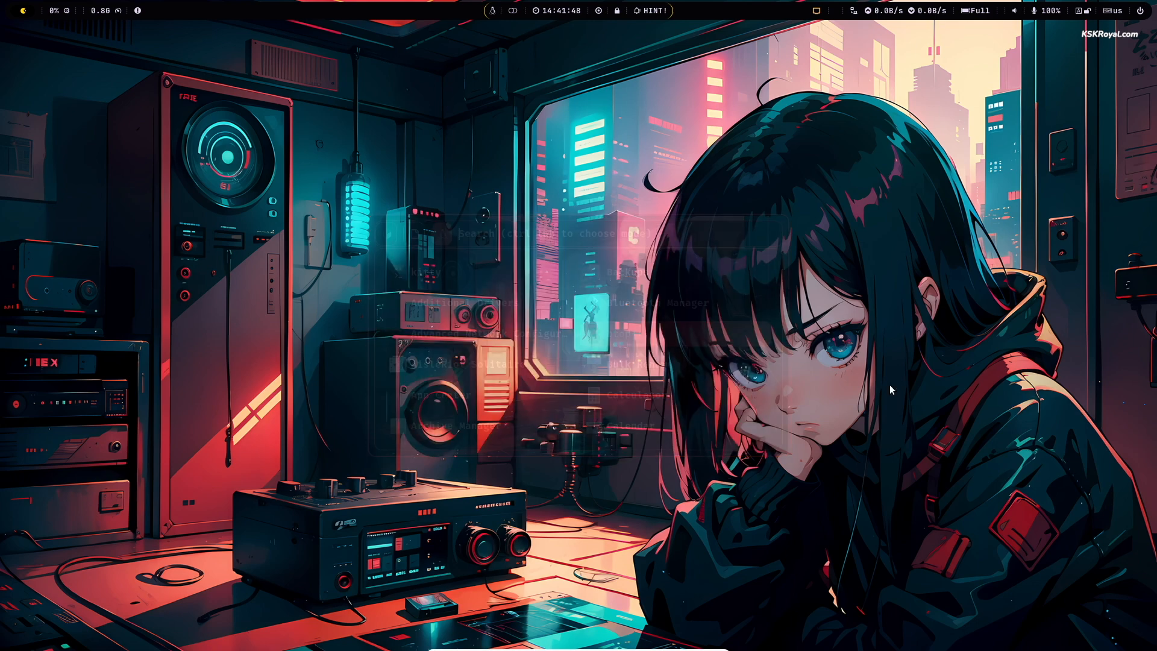
pyautogui.press('super')
pyautogui.write('kitty')
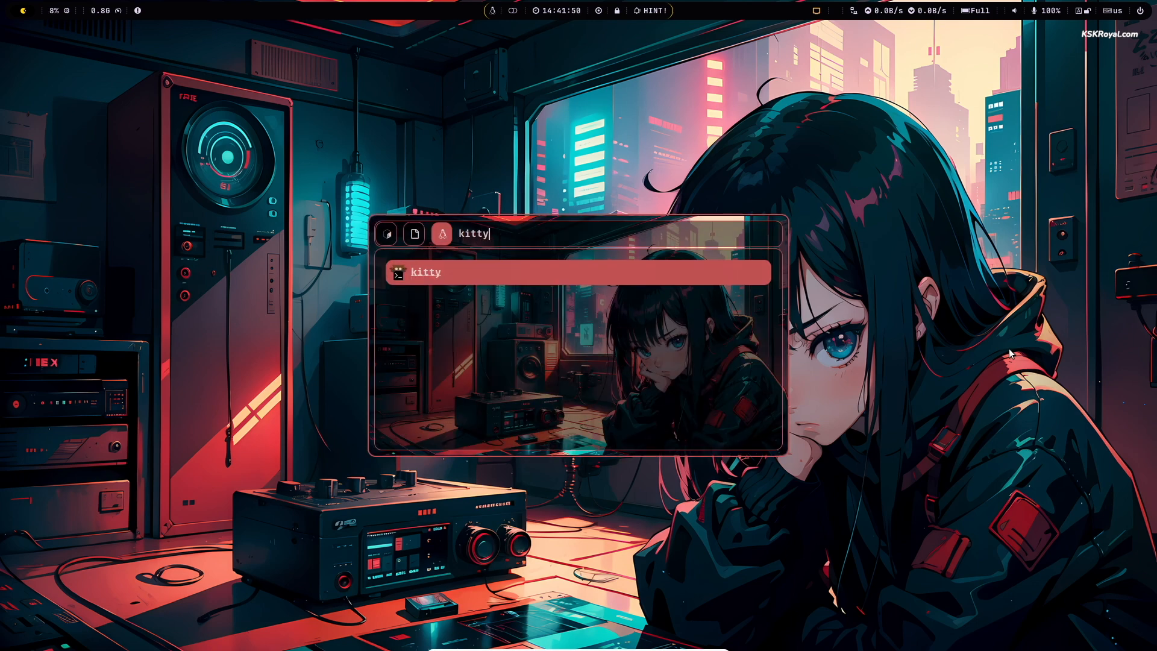
pyautogui.press('Return')
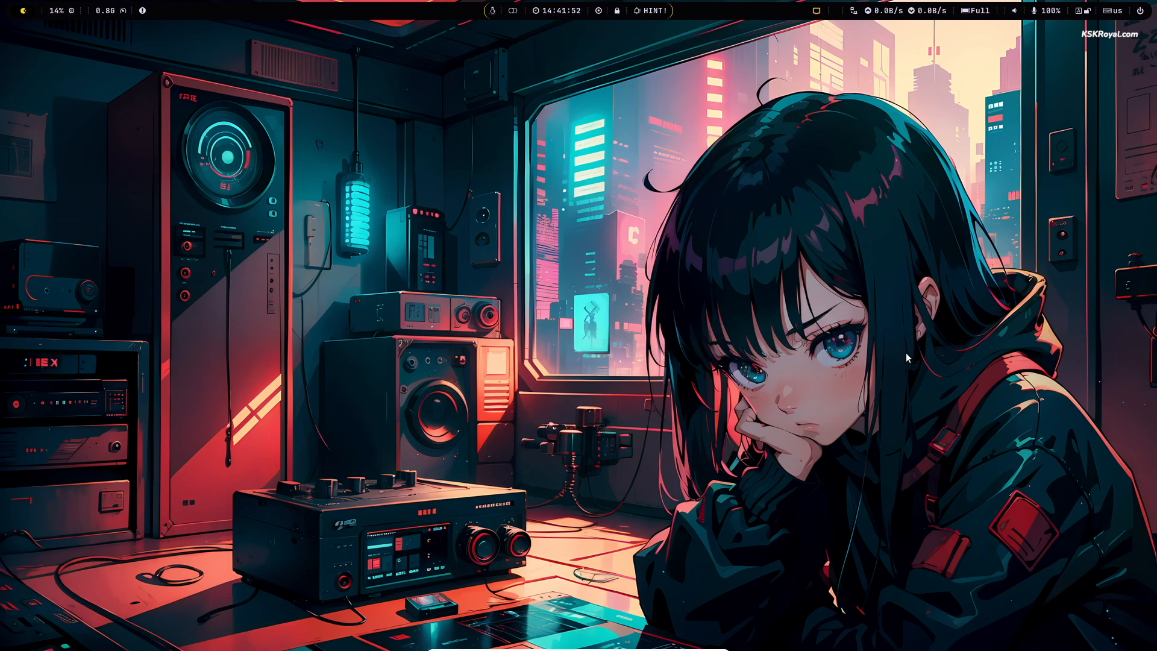
pyautogui.click(1139, 10)
# - Log out of Hyprland and sign into the standard Ubuntu session
pyautogui.press('Right')
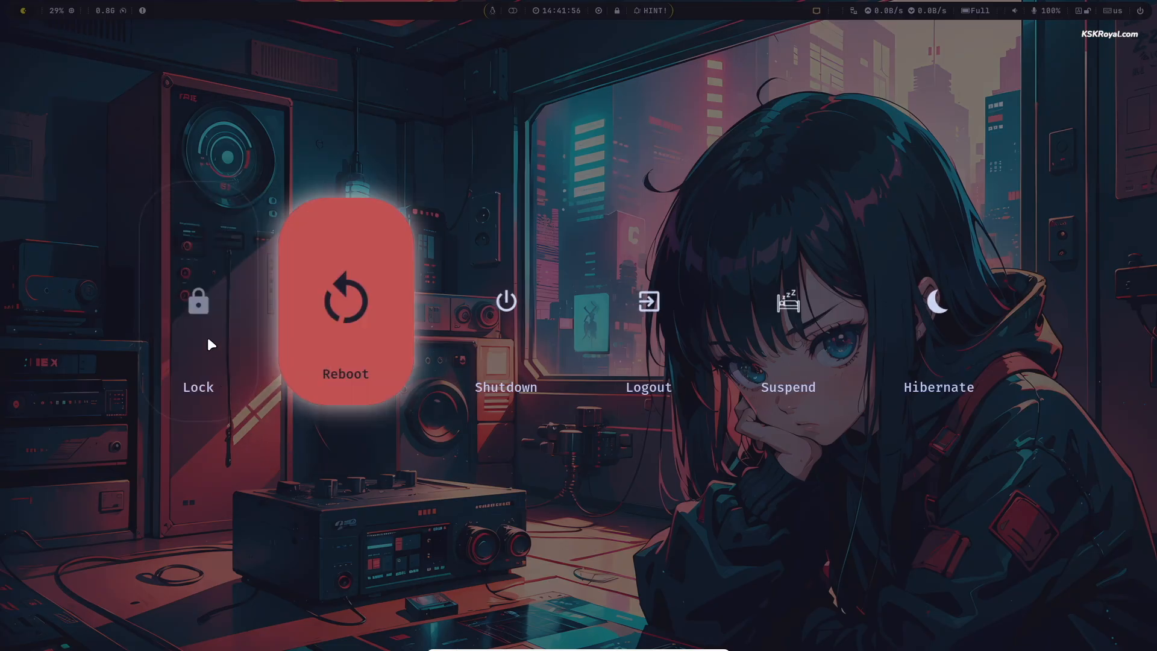
pyautogui.press('Right')
pyautogui.click(653, 352)
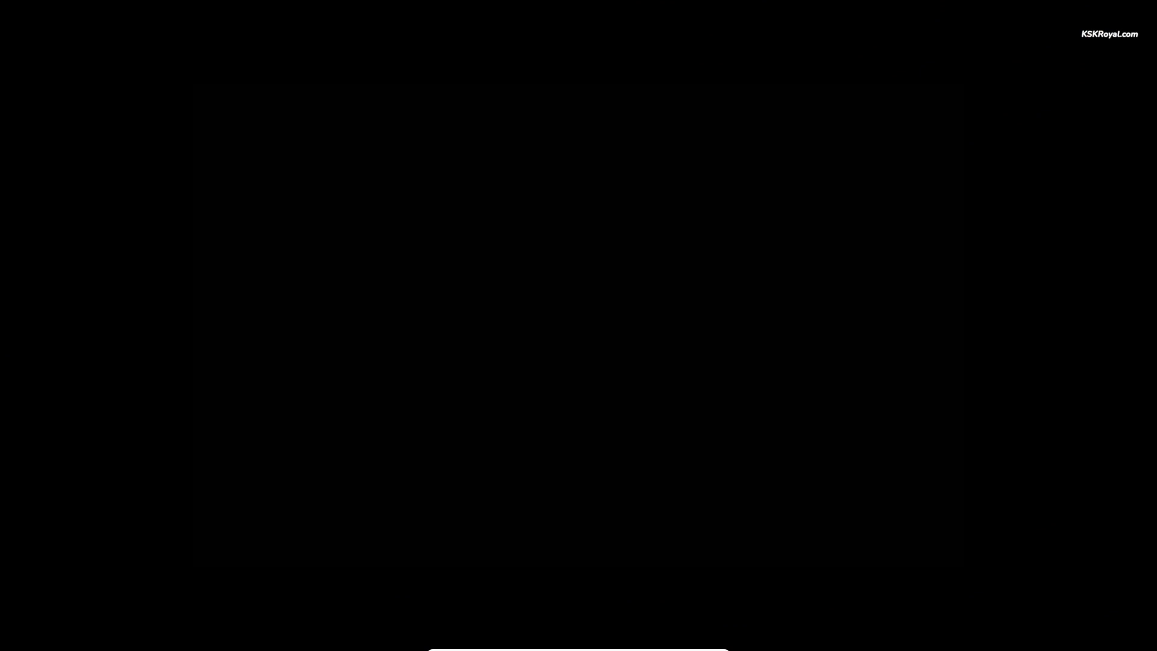
pyautogui.press('Return')
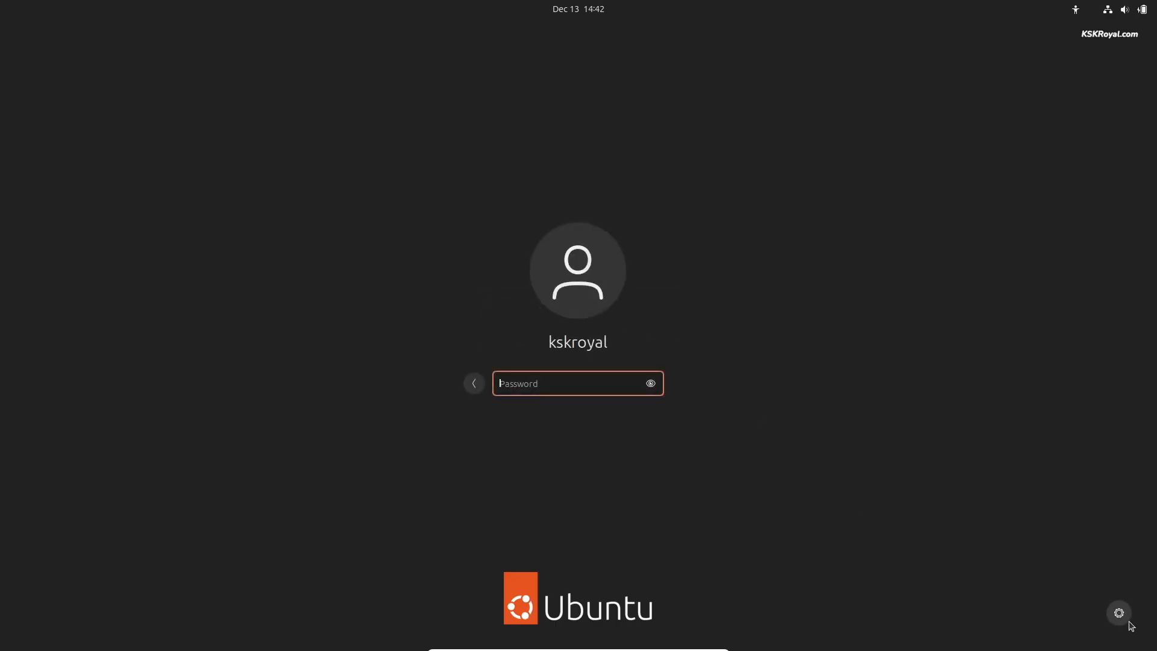
pyautogui.click(1120, 614)
pyautogui.click(1107, 561)
pyautogui.click(523, 380)
pyautogui.write('••••')
pyautogui.press('Return')
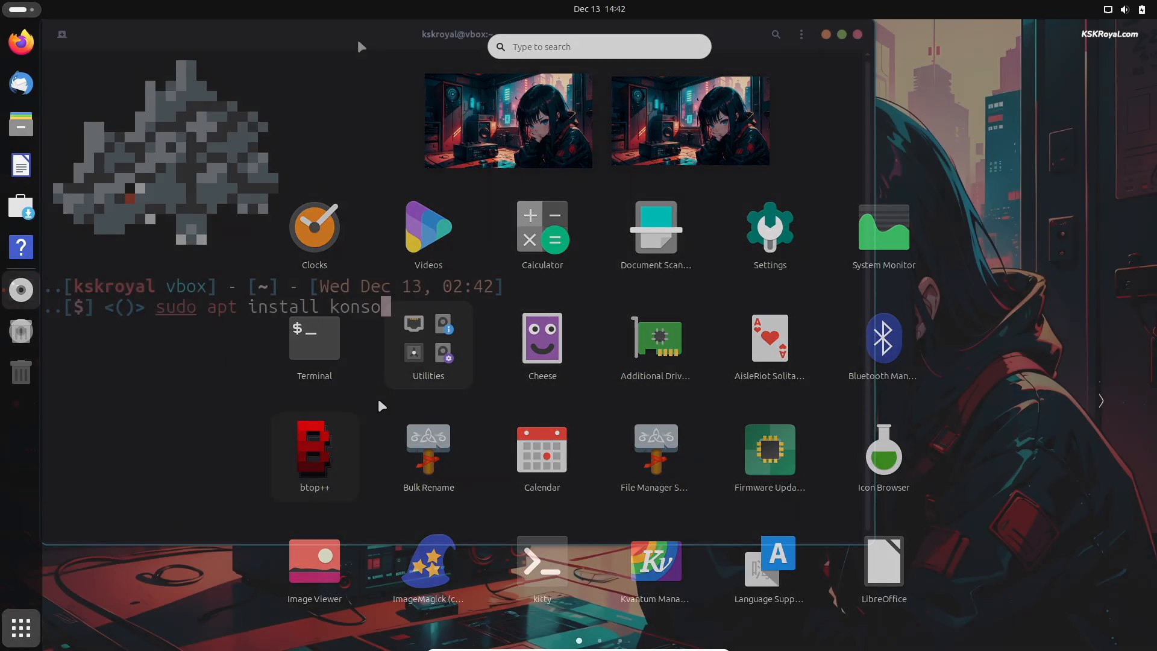
# - Install Konsole with sudo apt install konsole
pyautogui.write('dle')
pyautogui.press('BackSpace')
pyautogui.press('BackSpace')
pyautogui.press('BackSpace')
pyautogui.write('l')
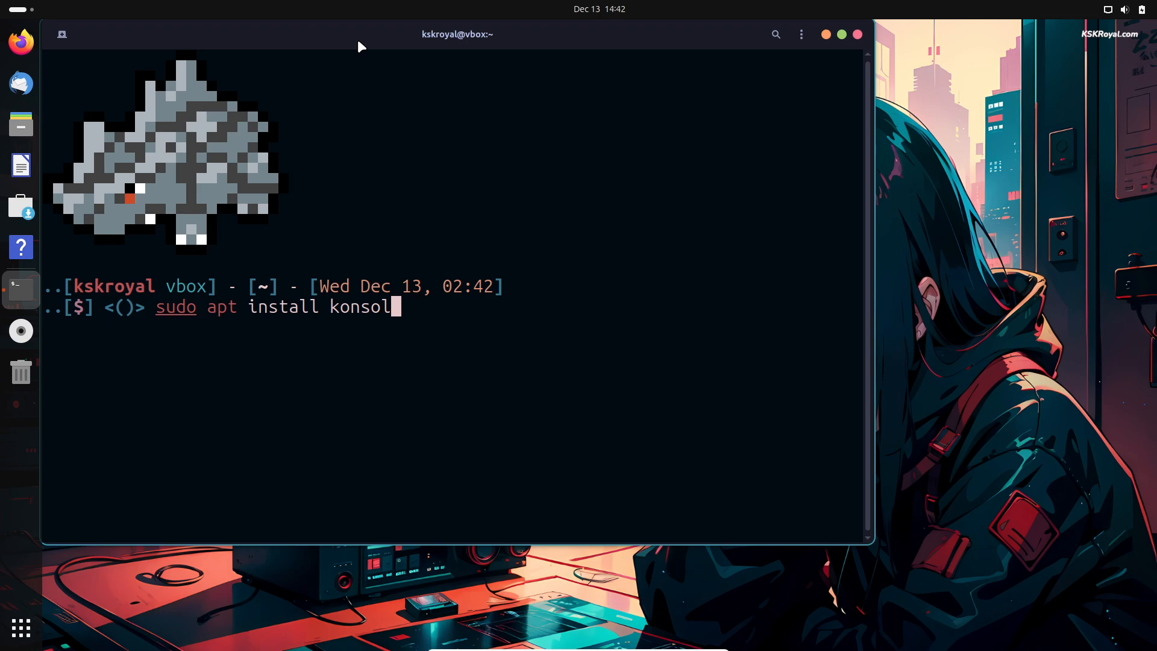
pyautogui.write('e')
pyautogui.press('Return')
pyautogui.press('Return')
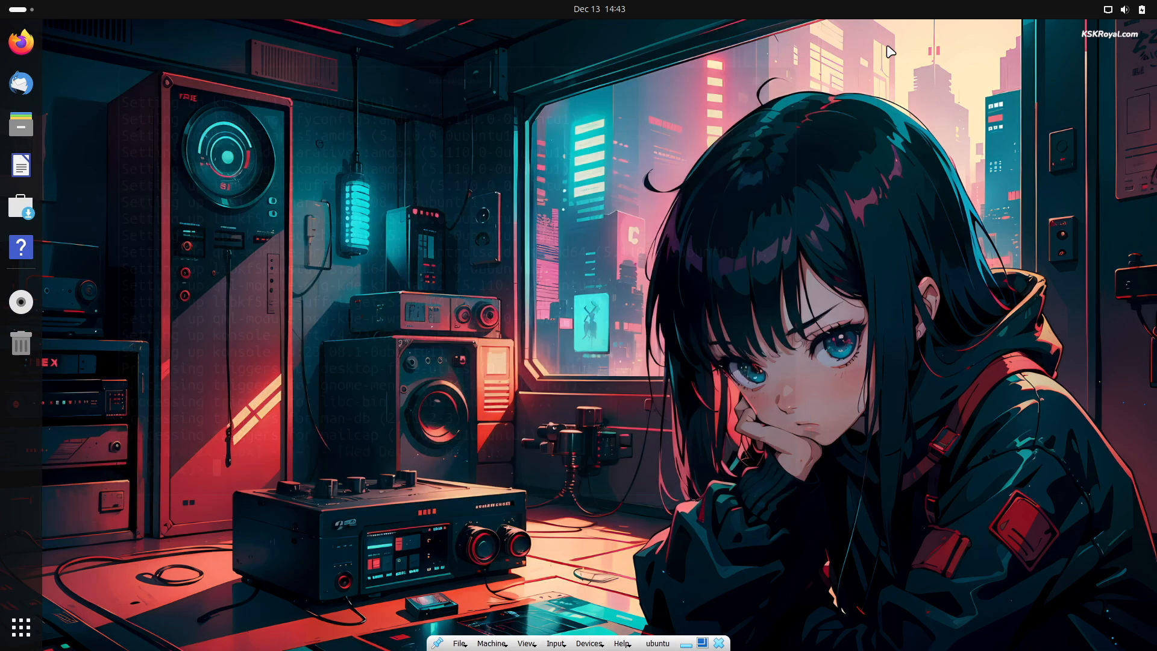
# - Log out of Ubuntu and sign back in choosing the Hyprland session
pyautogui.click(1124, 10)
pyautogui.click(1130, 43)
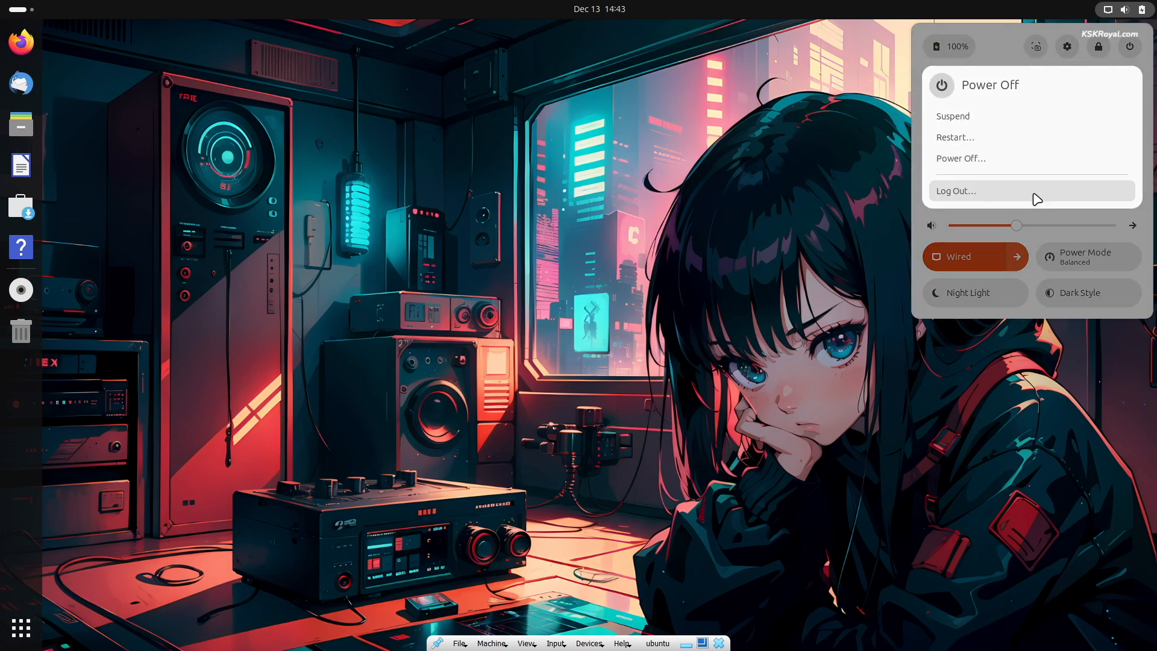
pyautogui.click(1029, 191)
pyautogui.click(669, 374)
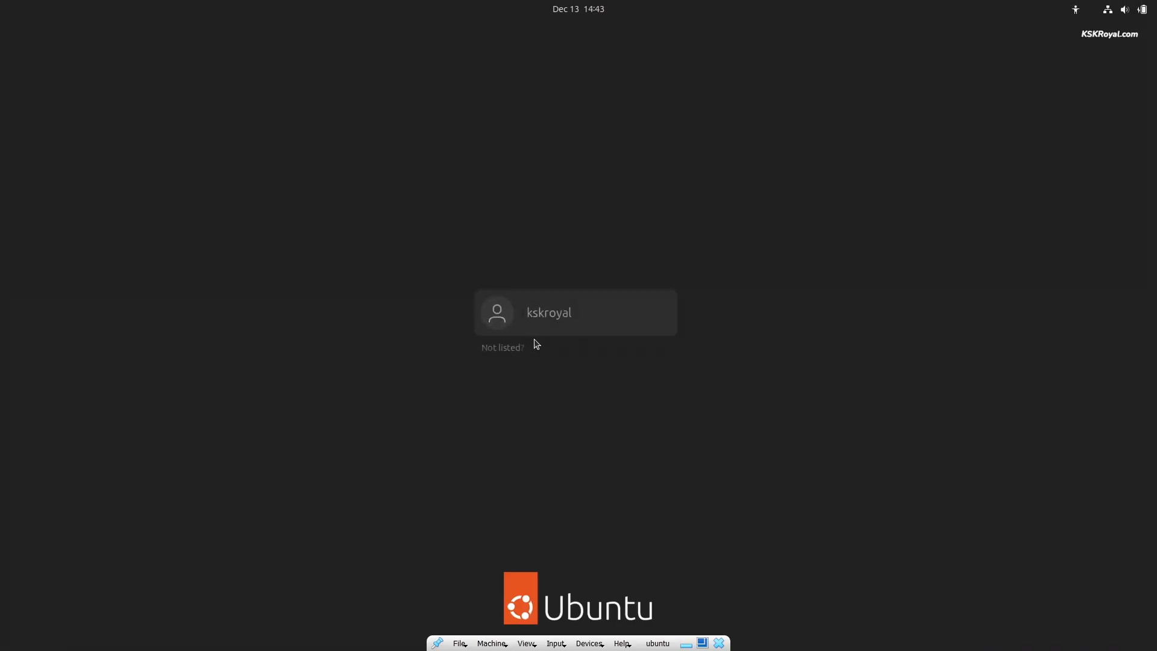
pyautogui.click(534, 329)
pyautogui.click(1121, 611)
pyautogui.click(1076, 541)
pyautogui.write('●')
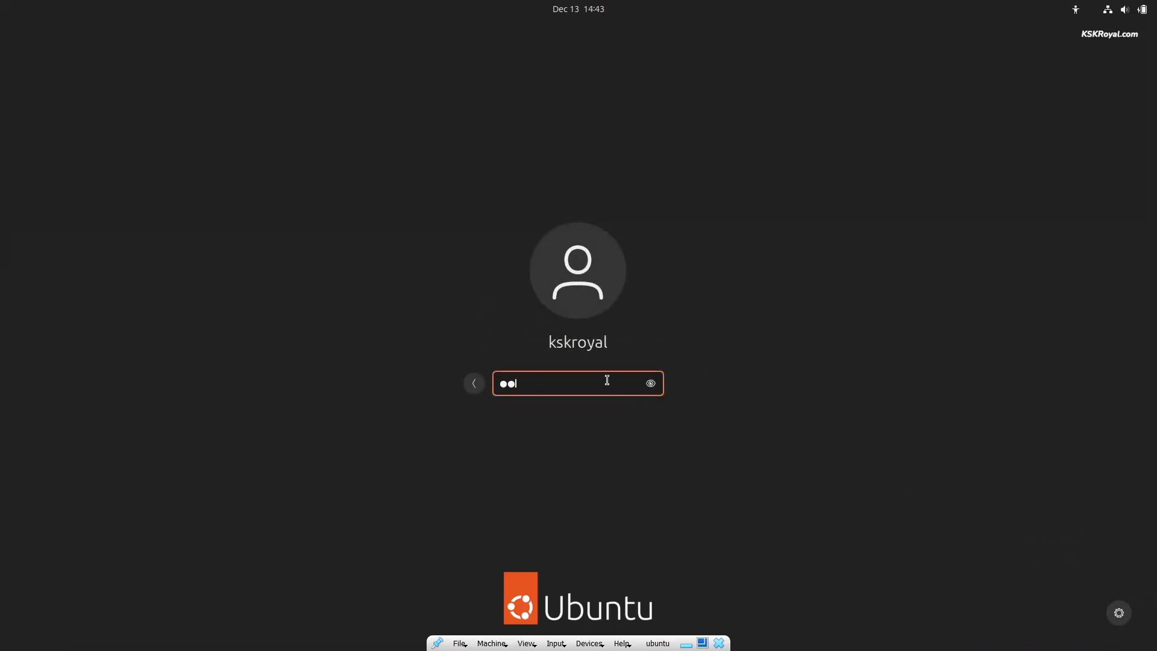
pyautogui.press('Return')
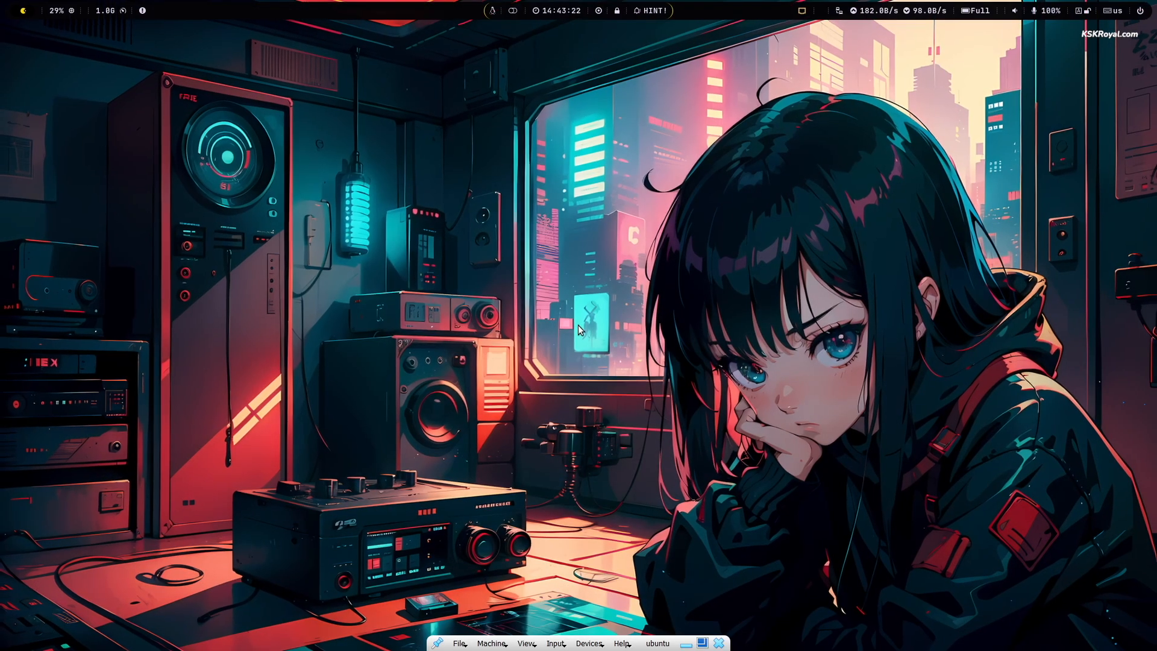
# - Launch the terminal from the rofi launcher, enlarge its text with Ctrl++, then close it
pyautogui.press('super+d')
pyautogui.write('kitty')
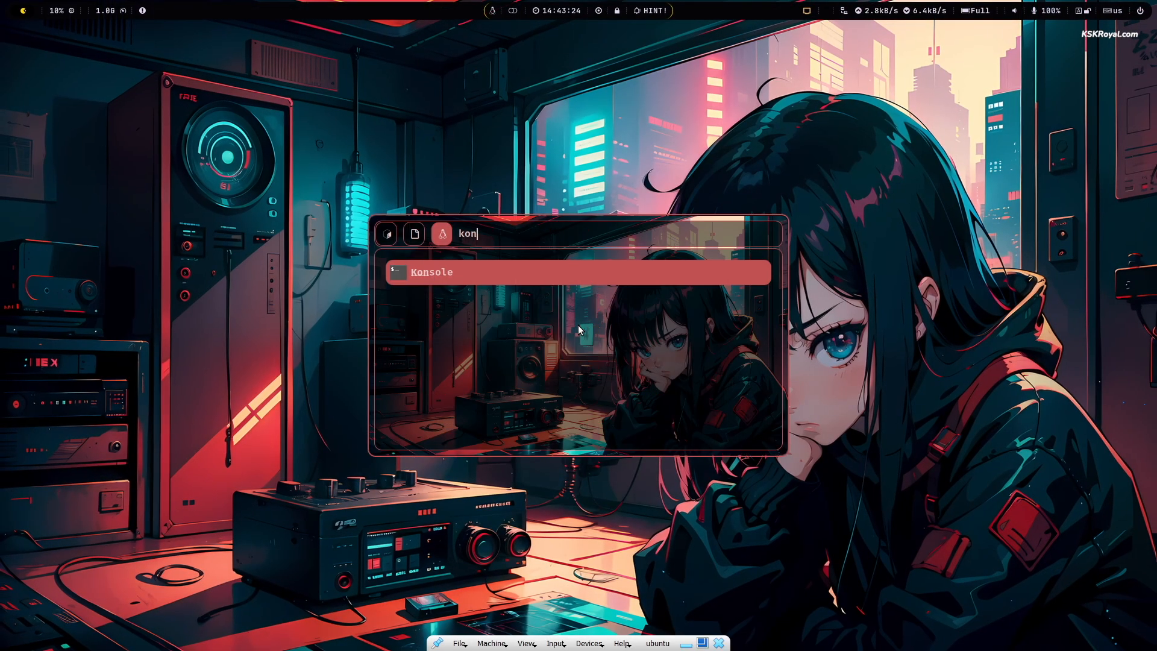
pyautogui.press('Return')
pyautogui.hotkey('ctrl', '+')
pyautogui.hotkey('ctrl', '+')
pyautogui.hotkey('ctrl', '+')
pyautogui.hotkey('ctrl', '+')
pyautogui.hotkey('ctrl', '+')
pyautogui.hotkey('ctrl', '+')
pyautogui.hotkey('ctrl', '+')
pyautogui.hotkey('ctrl', '+')
pyautogui.hotkey('ctrl', '+')
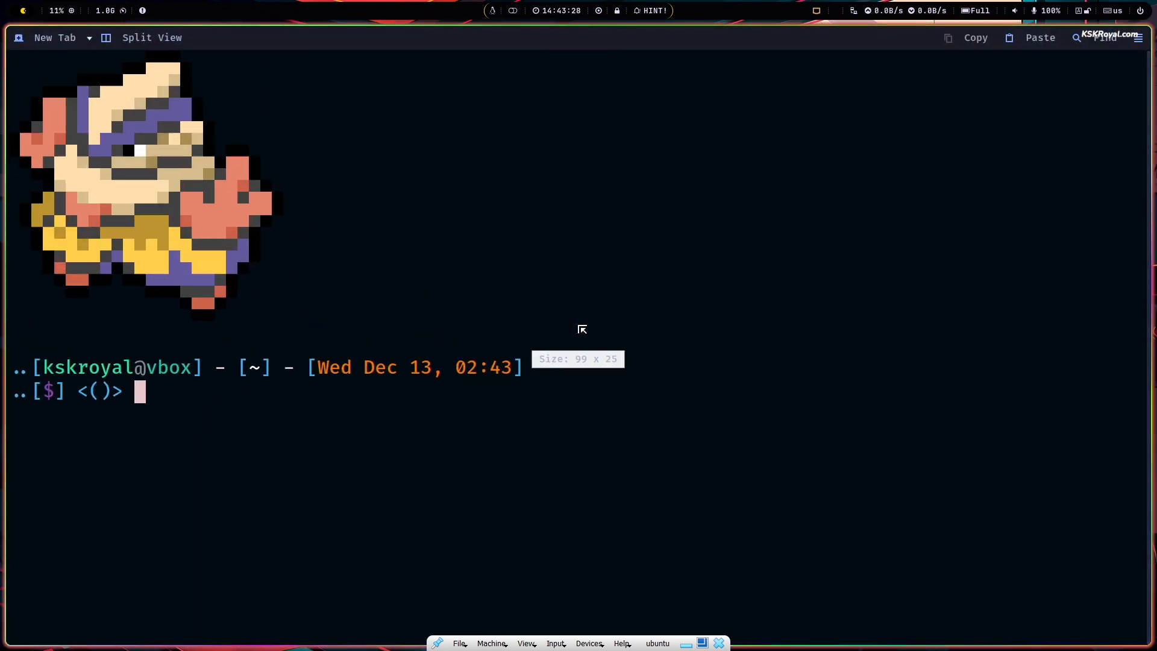
pyautogui.press('super+q')
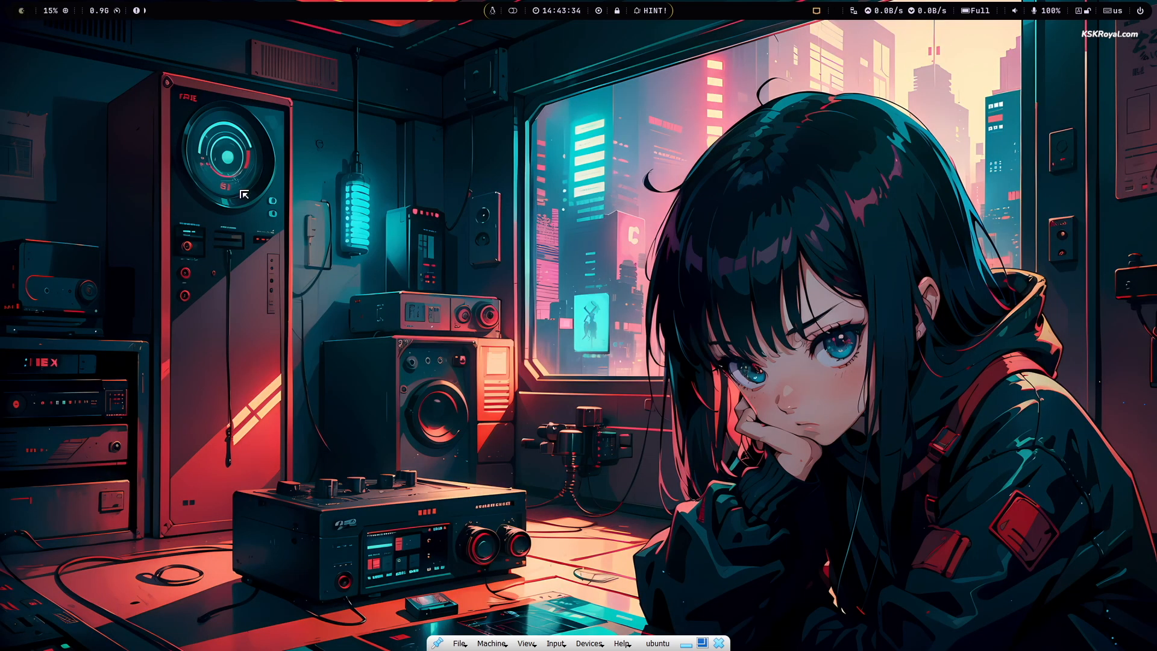
# - Apply the lofi_cat wallpaper from the wallpaper chooser
pyautogui.press('super+w')
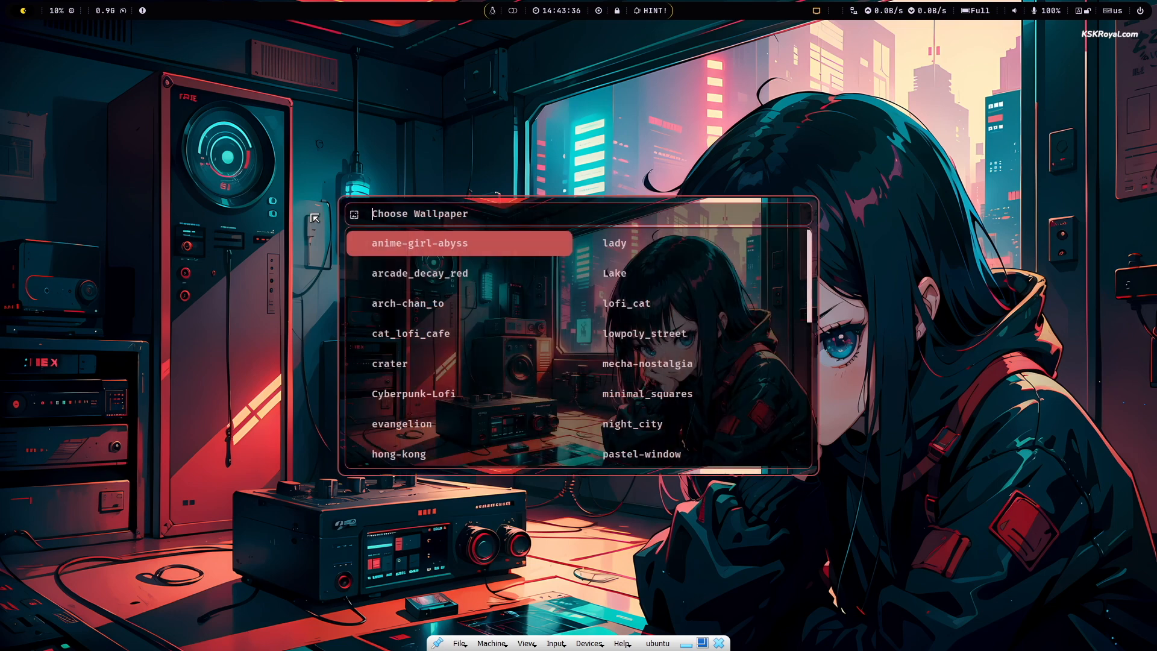
pyautogui.press('Right')
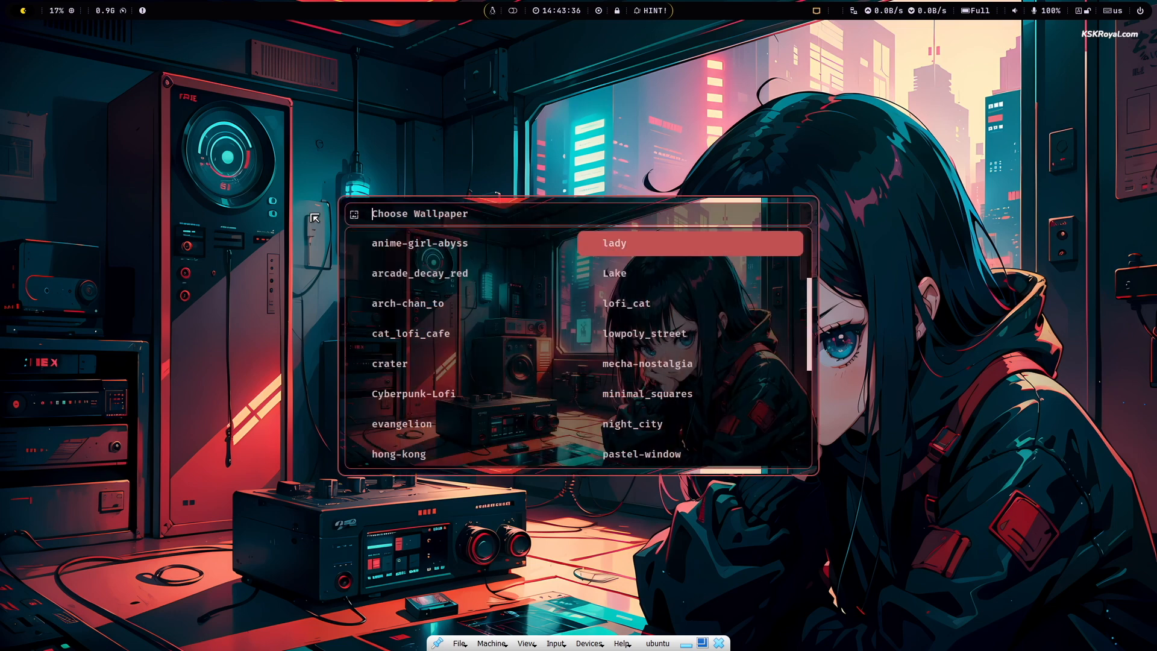
pyautogui.press('Down')
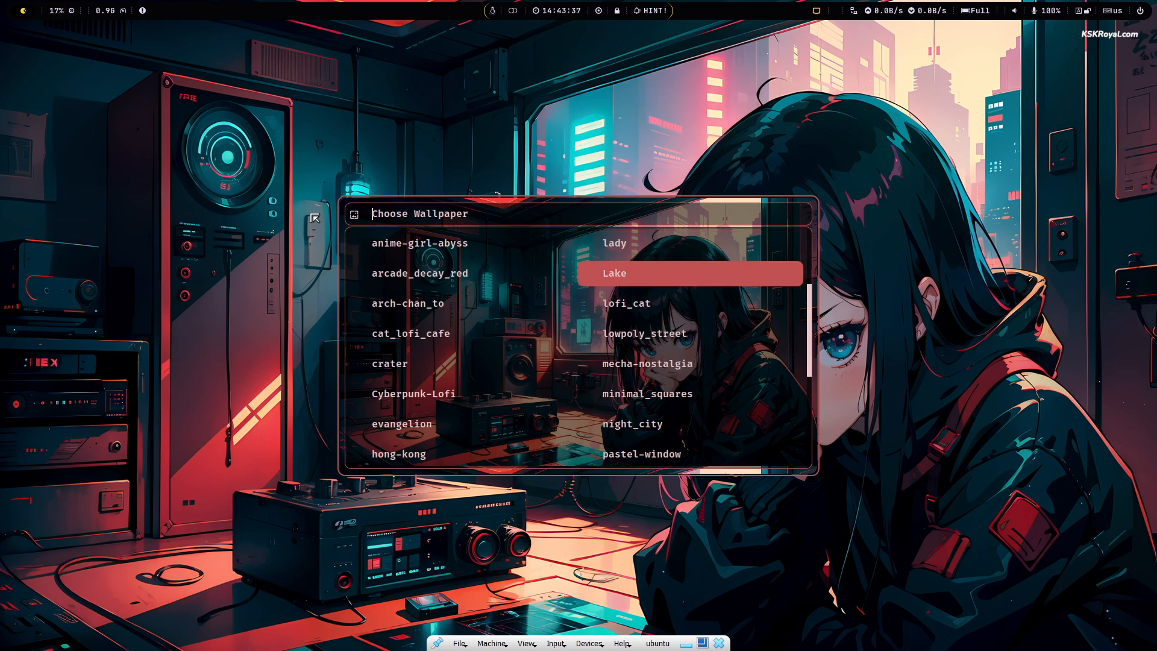
pyautogui.press('Down')
pyautogui.press('Return')
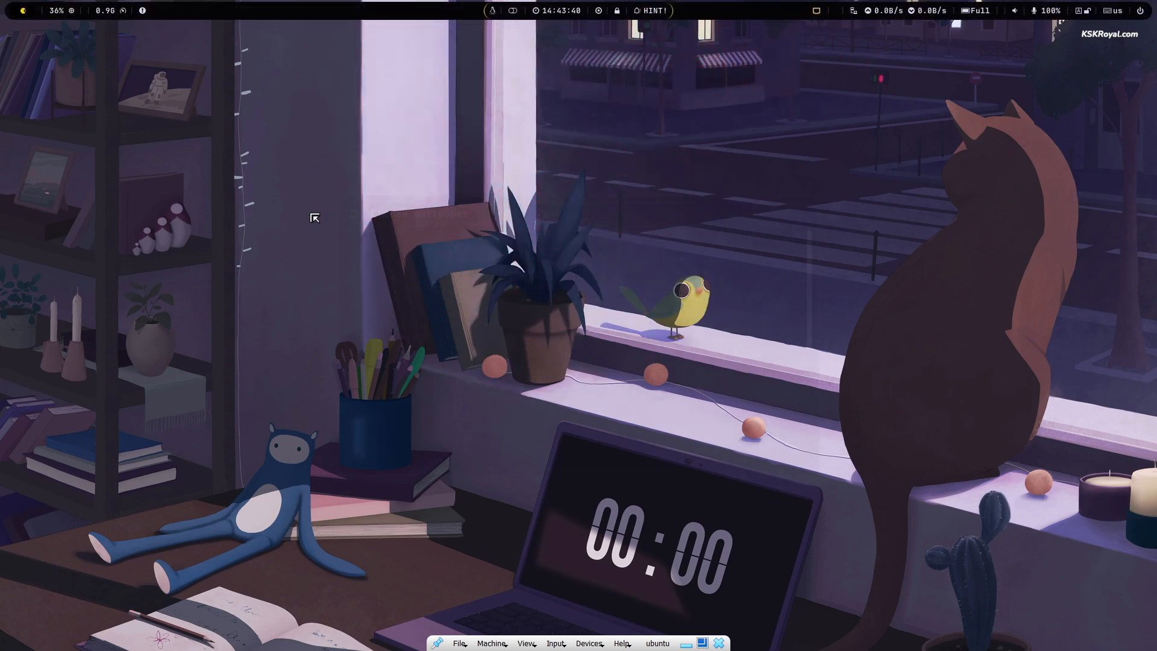
# - Switch the wallpaper to Lake
pyautogui.press('super+w')
pyautogui.press('Down')
pyautogui.press('Right')
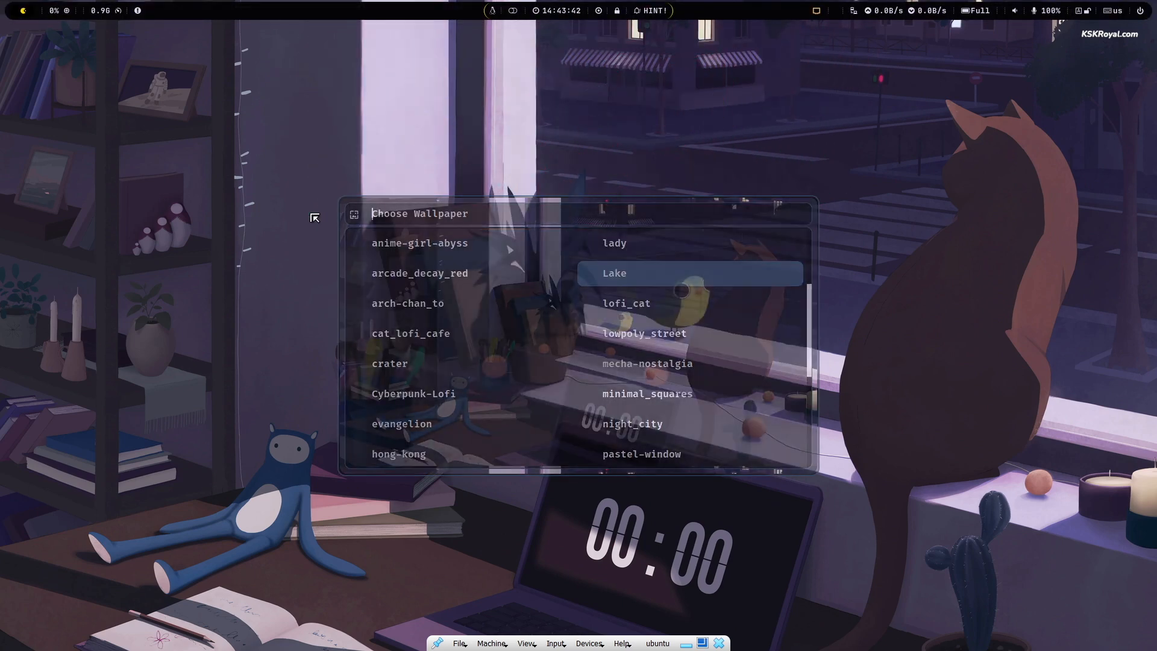
pyautogui.press('Return')
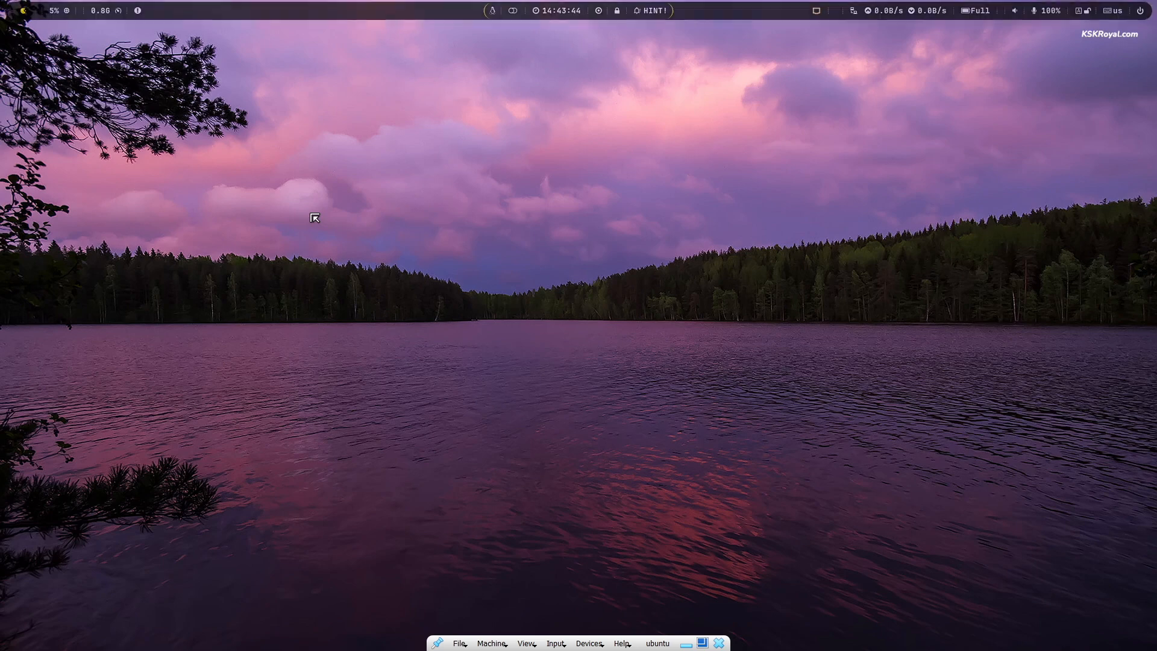
# - Apply the minimal_squares wallpaper and exit the VM's full-screen mode
pyautogui.press('super+w')
pyautogui.press('Right')
pyautogui.press('Down')
pyautogui.press('Down')
pyautogui.press('Down')
pyautogui.press('Down')
pyautogui.press('Down')
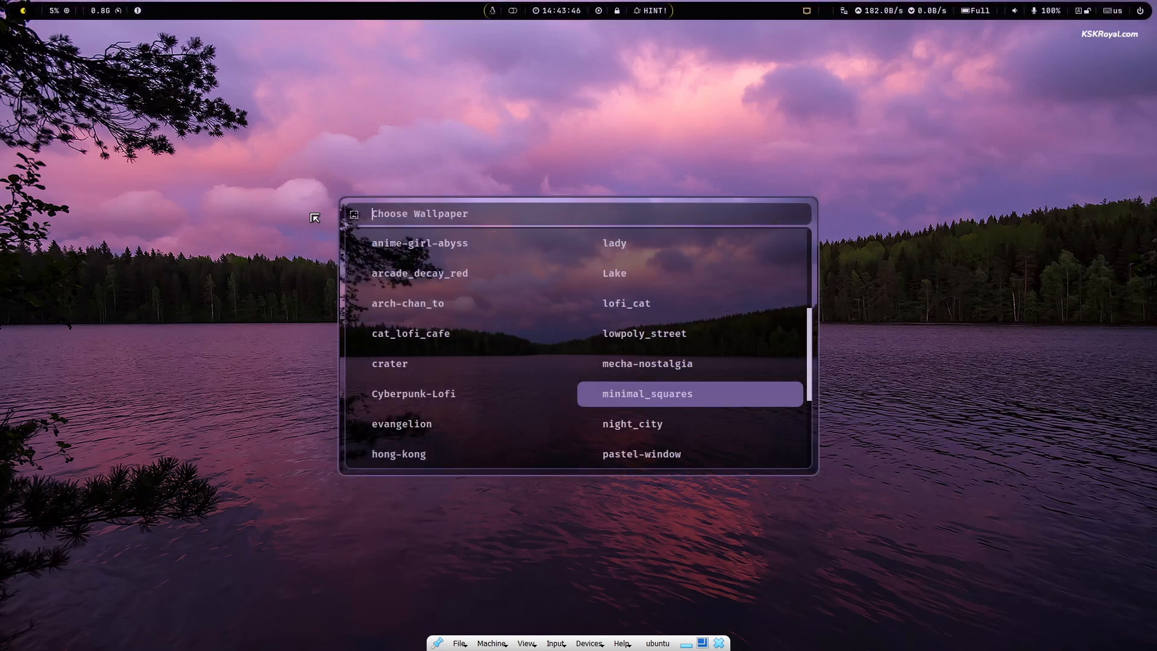
pyautogui.press('Return')
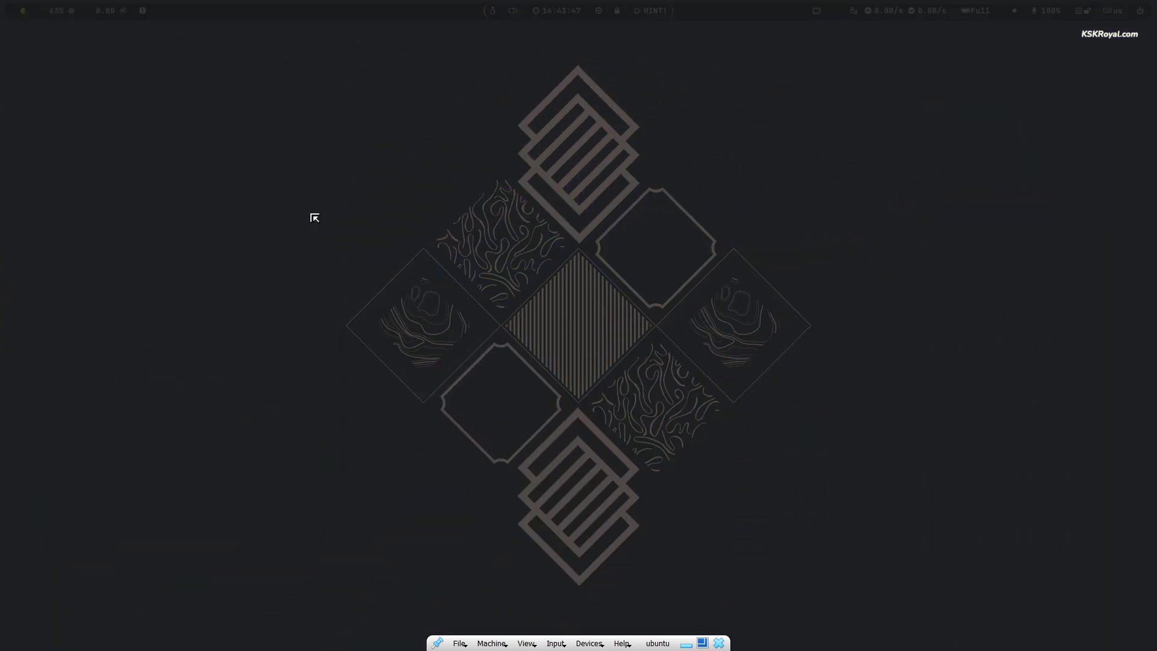
pyautogui.hotkey('ctrl', 'f')
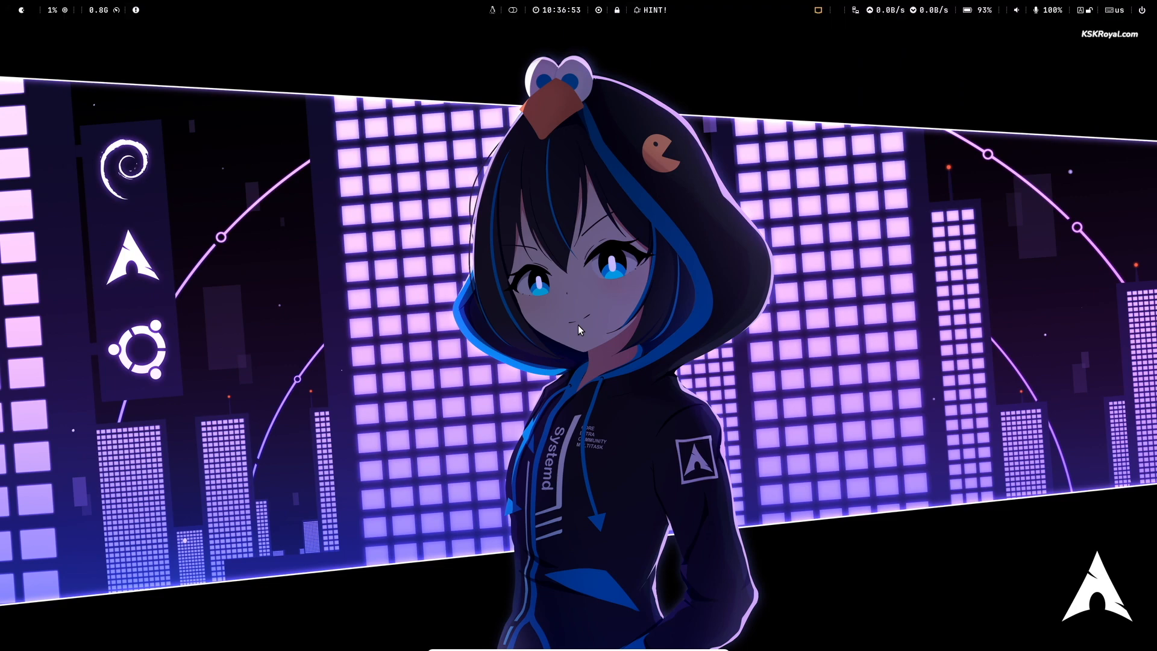
# - Apply the Minimalist [TOP] Waybar layout, then switch to Default [TOP]-Laptop
pyautogui.press('super+alt+b')
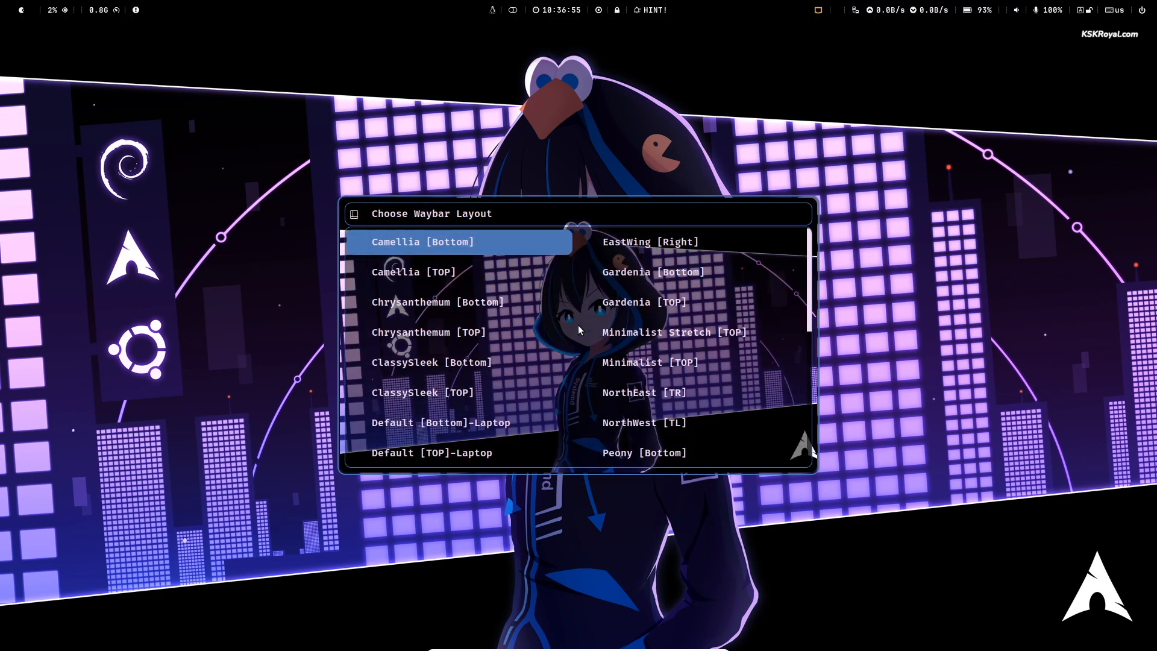
pyautogui.press('Right')
pyautogui.press('Down')
pyautogui.press('Down')
pyautogui.press('Down')
pyautogui.press('Down')
pyautogui.press('Down')
pyautogui.press('Down')
pyautogui.press('Down')
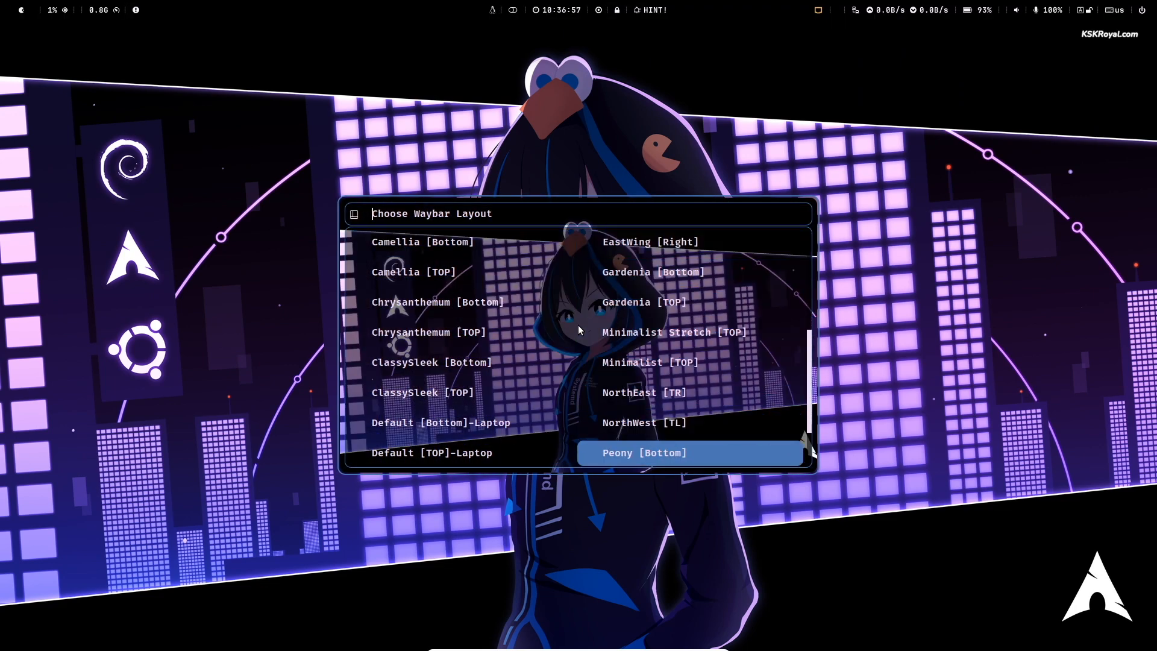
pyautogui.press('Down')
pyautogui.press('Down')
pyautogui.press('Down')
pyautogui.press('Up')
pyautogui.press('Up')
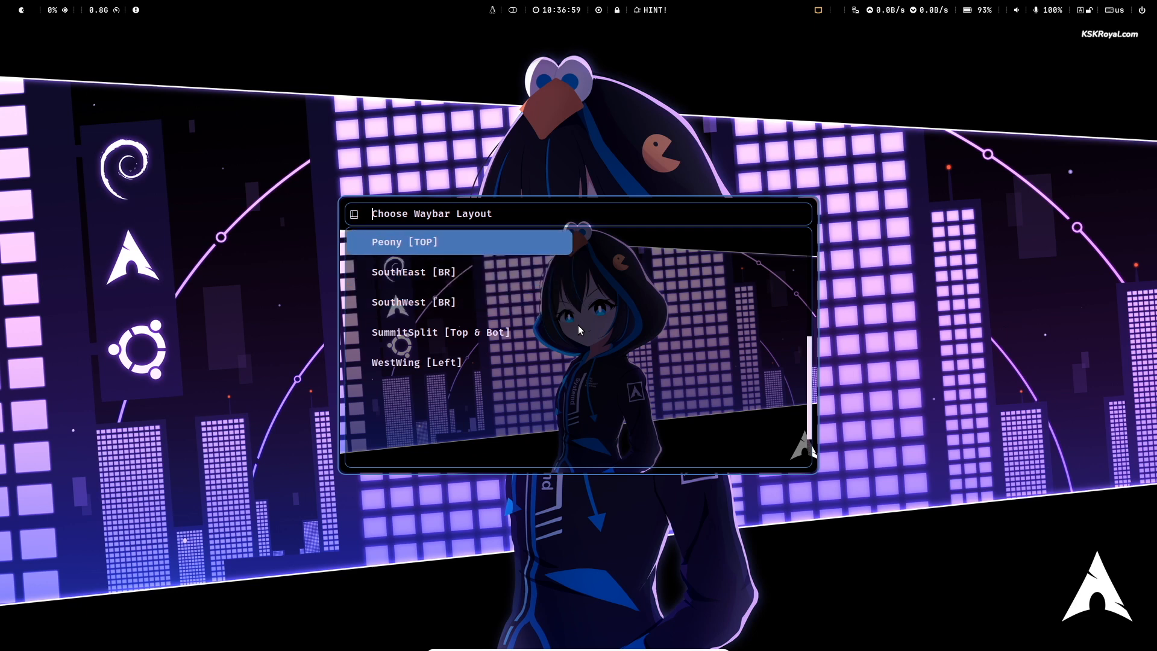
pyautogui.press('Up')
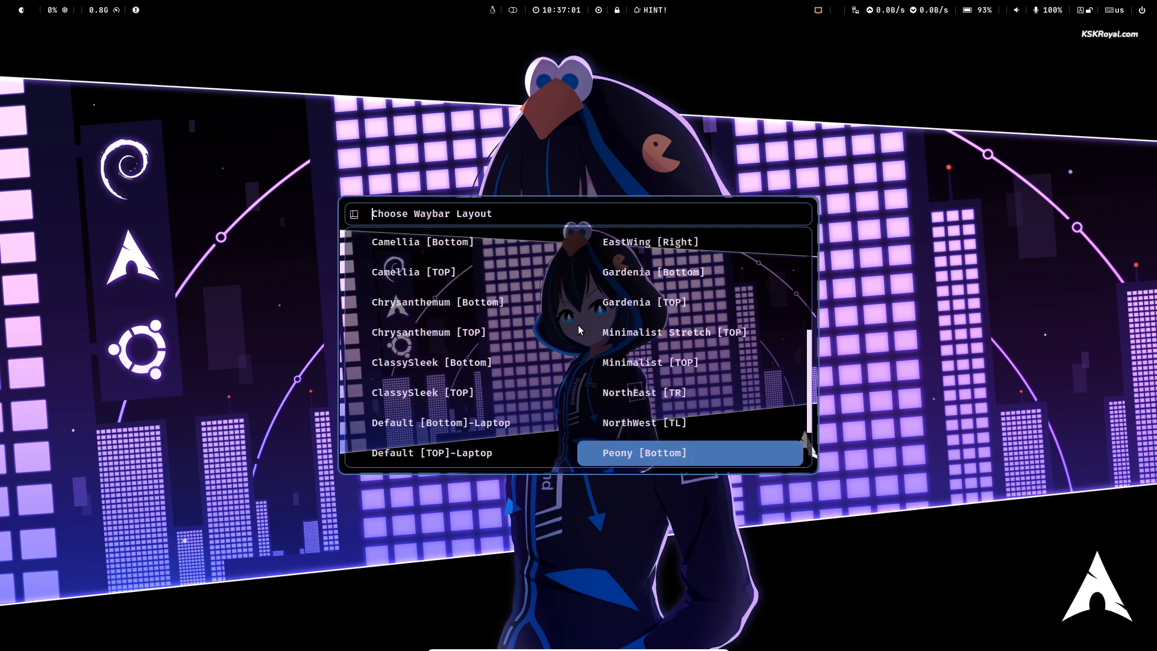
pyautogui.press('Up')
pyautogui.press('Up')
pyautogui.press('Up')
pyautogui.press('Return')
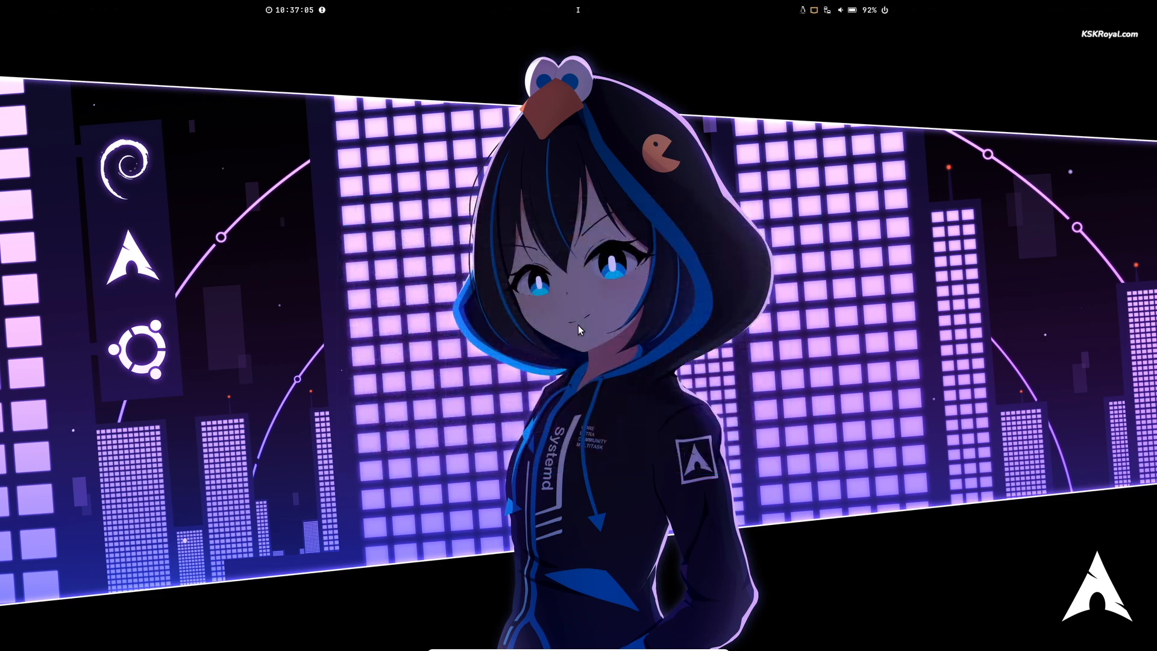
pyautogui.press('super+alt+b')
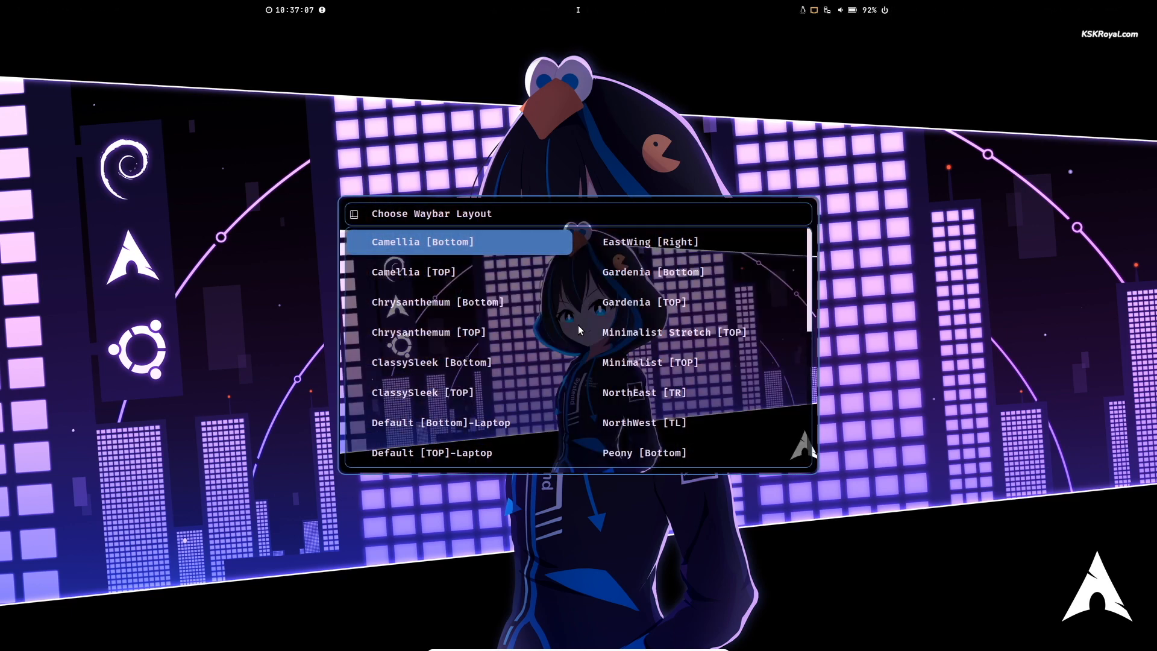
pyautogui.press('Down')
pyautogui.press('Down')
pyautogui.press('Down')
pyautogui.press('Down')
pyautogui.press('Down')
pyautogui.press('Down')
pyautogui.press('Down')
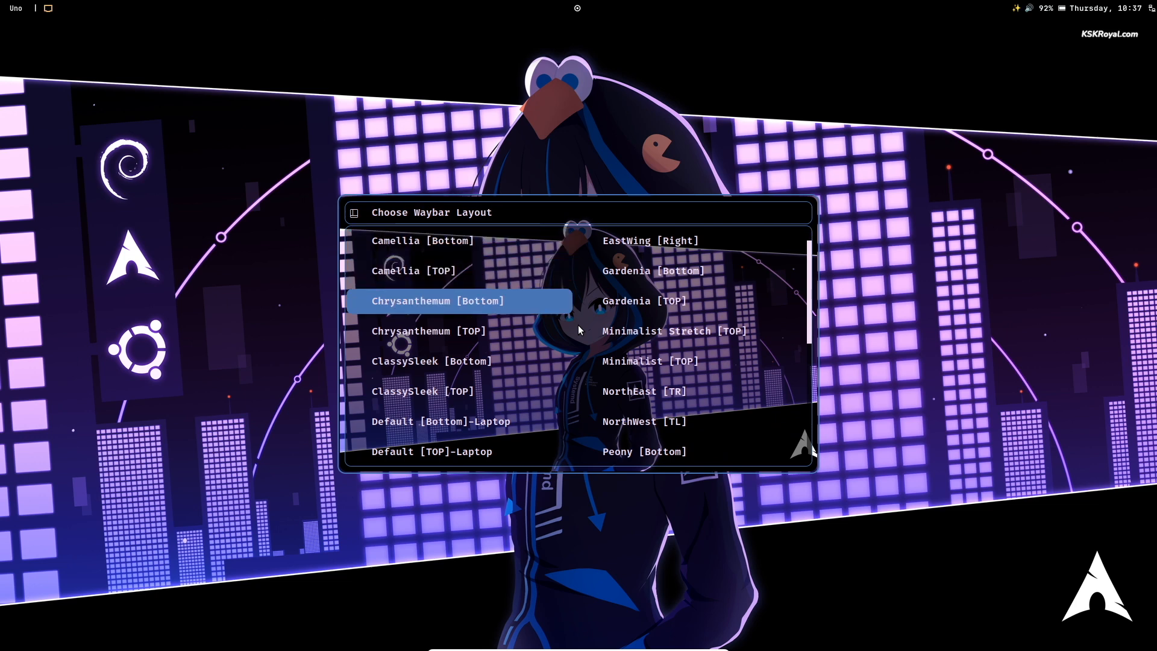
pyautogui.press('Return')
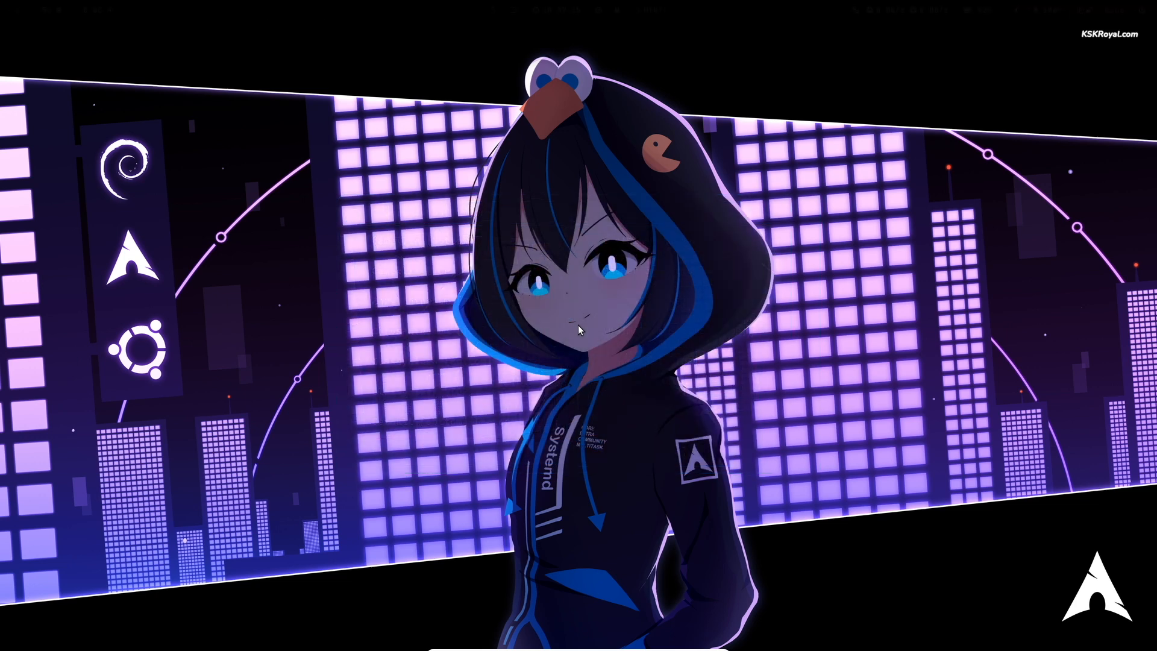
# - Set the Waybar style to Translucent Chromatic
pyautogui.press('super+ctrl+b')
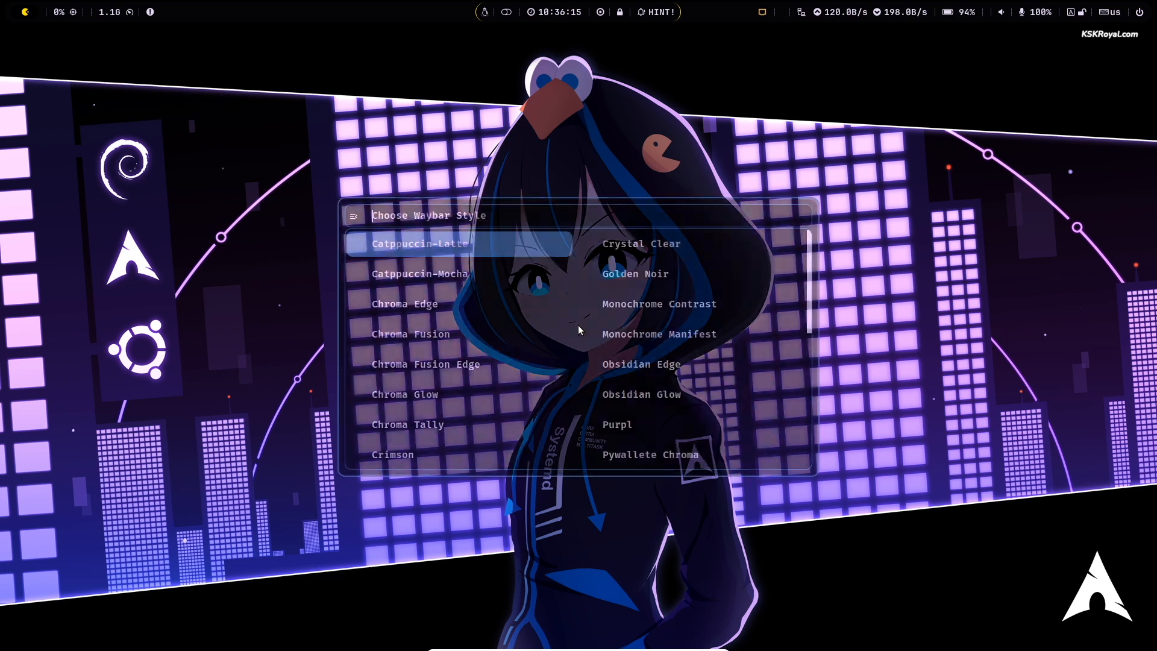
pyautogui.press('Right')
pyautogui.press('Down')
pyautogui.press('Down')
pyautogui.press('Down')
pyautogui.press('Down')
pyautogui.press('Down')
pyautogui.press('Down')
pyautogui.press('Down')
pyautogui.press('Down')
pyautogui.press('Down')
pyautogui.press('Down')
pyautogui.press('Down')
pyautogui.press('Down')
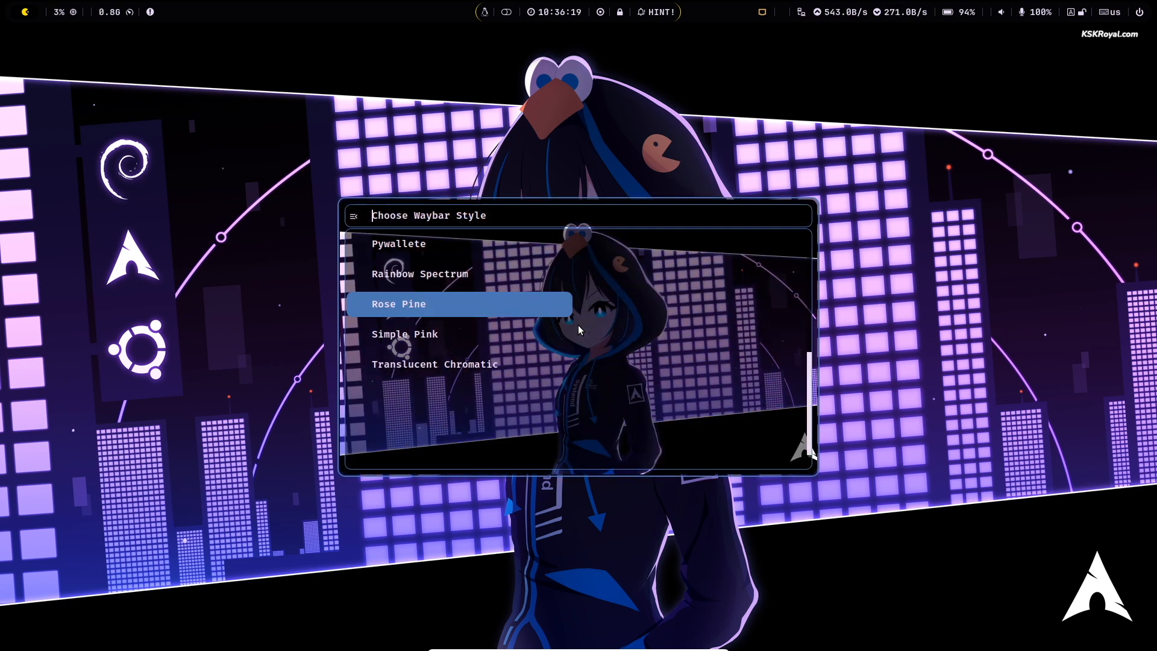
pyautogui.press('Return')
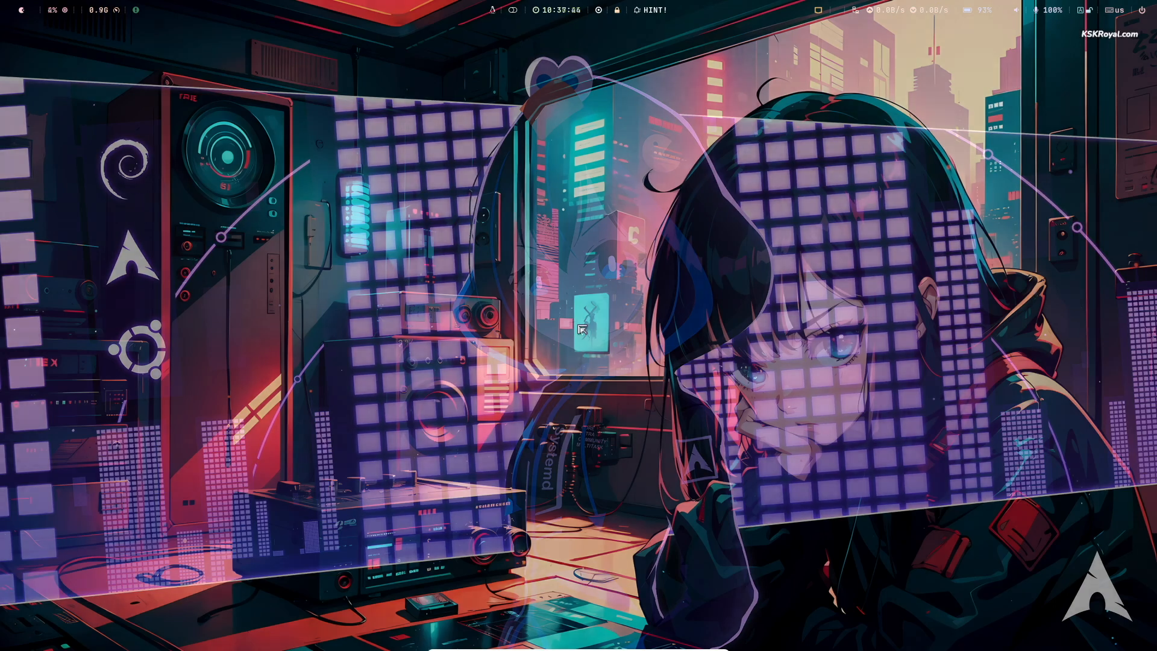
# - Launch Konsole from the application launcher by searching 'kon'
pyautogui.press('Return')
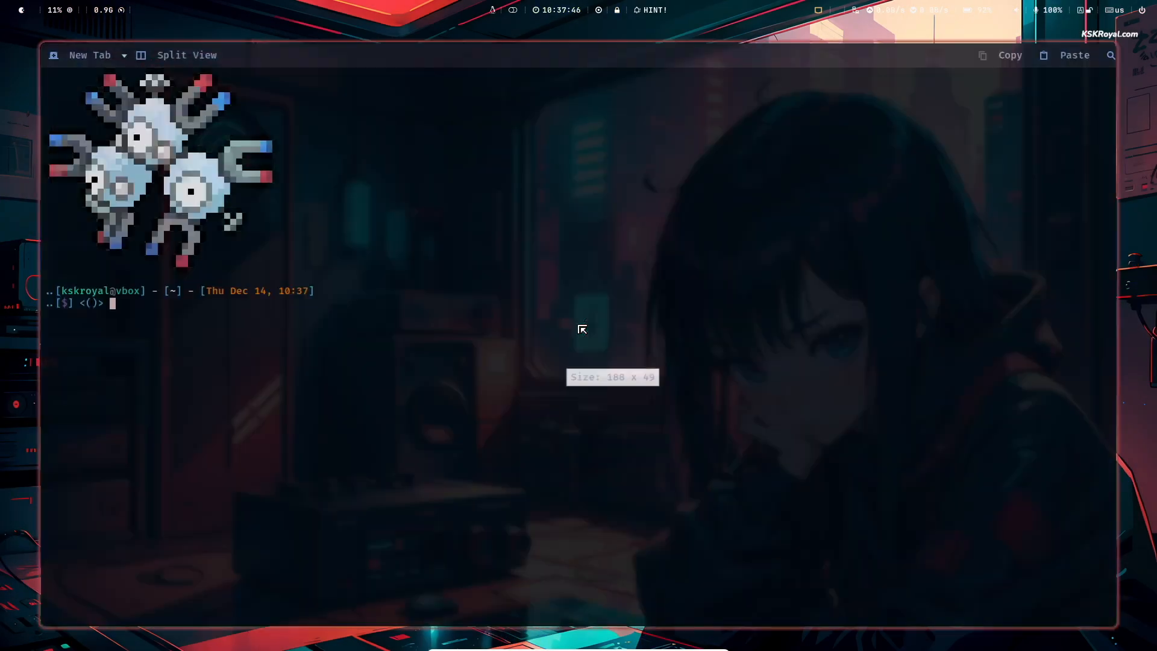
pyautogui.press('super+q')
pyautogui.press('super+d')
pyautogui.write('kon')
pyautogui.press('Return')
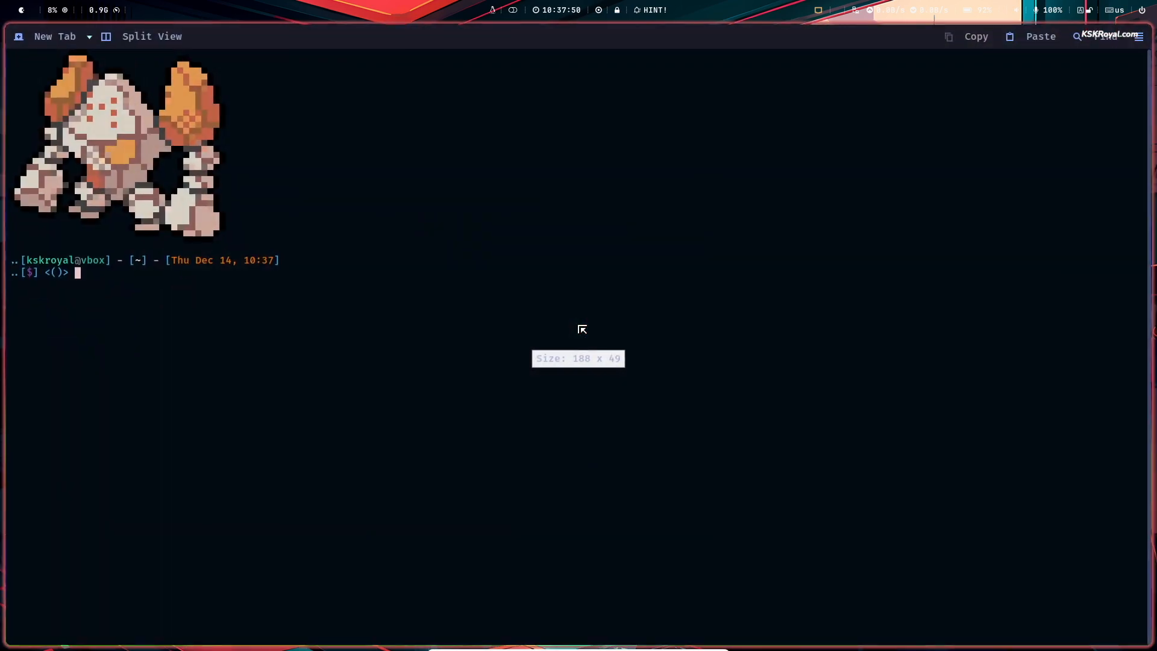
# - Close and reopen the terminal full-screen, then enlarge its font with Ctrl++
pyautogui.press('super+q')
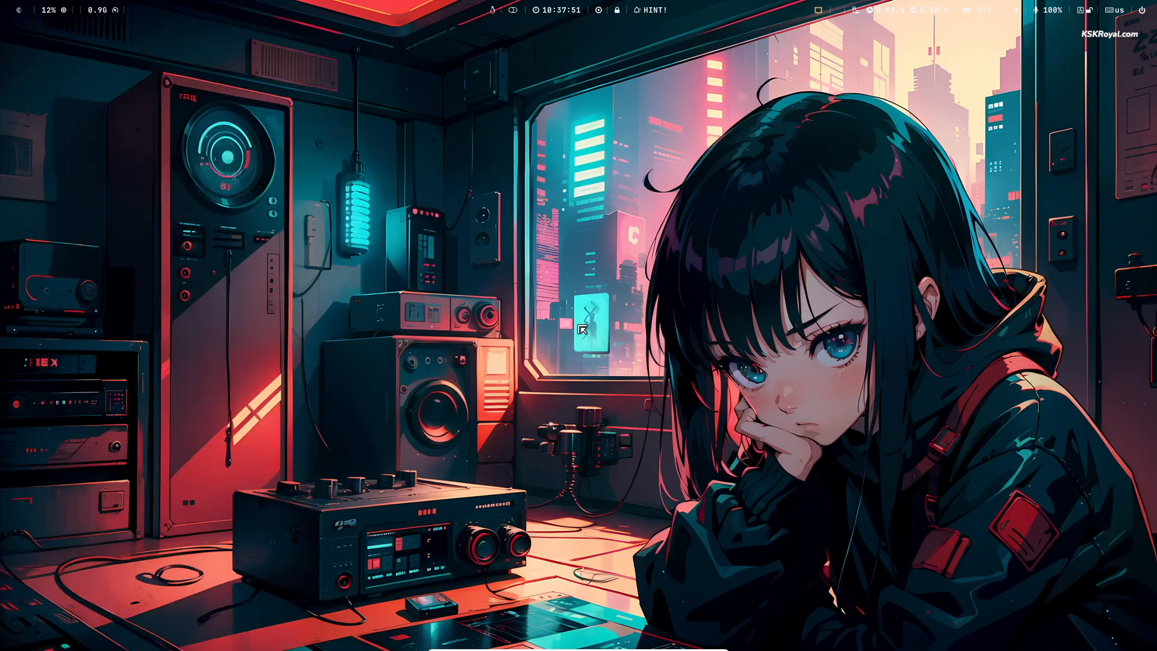
pyautogui.press('super+Return')
pyautogui.press('super+q')
pyautogui.press('super+Return')
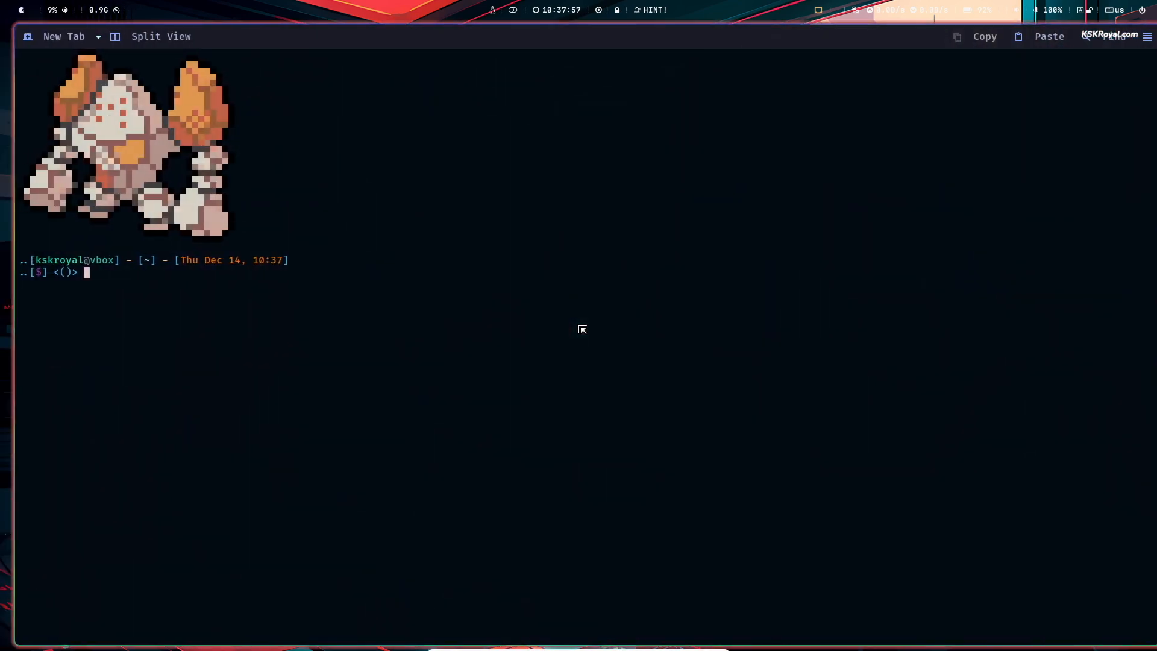
pyautogui.hotkey('ctrl', '+')
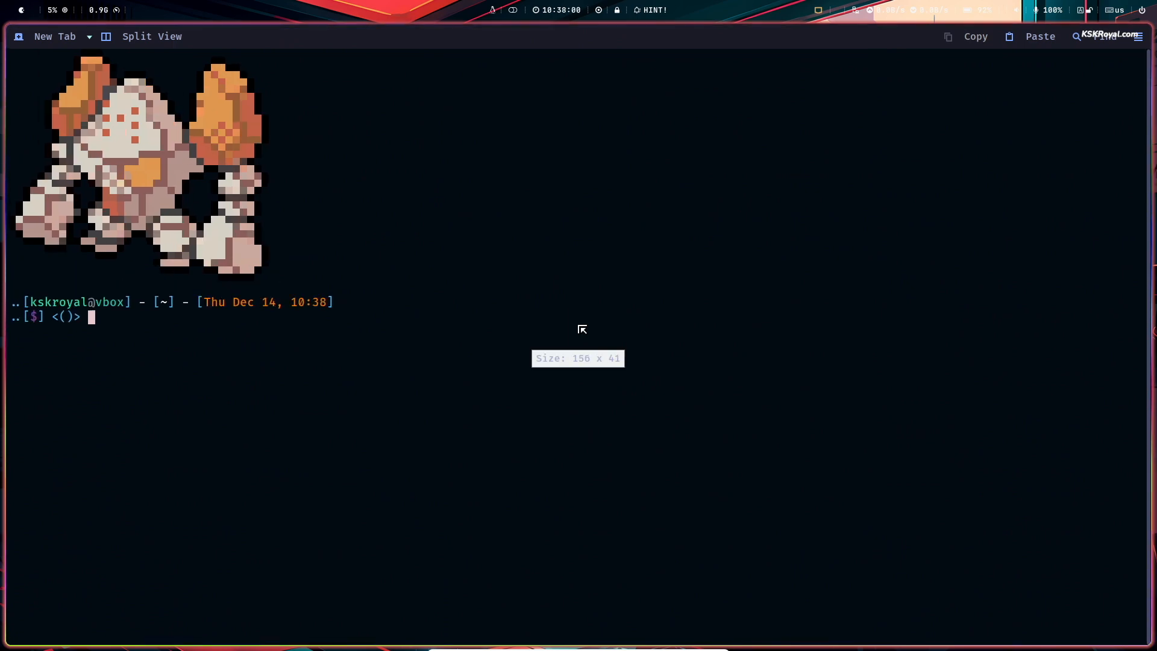
# - Open .config/hypr/configs/Keybinds.conf in nano with enlarged terminal text
pyautogui.write('nano .config/h')
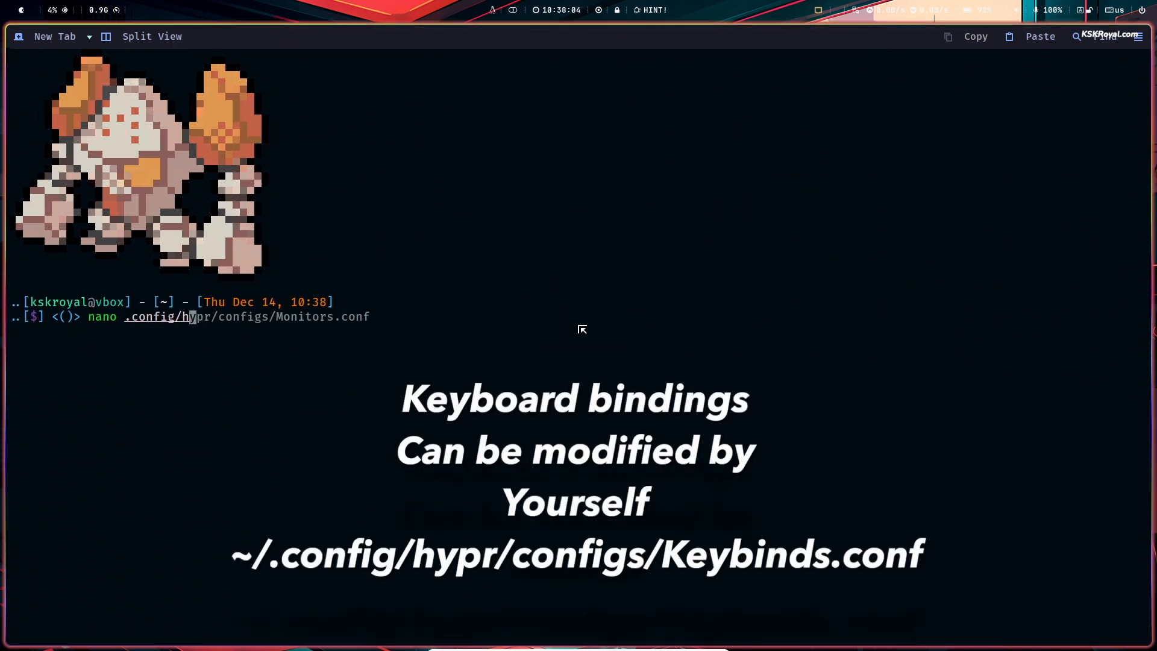
pyautogui.write('ypr/configs/Laptop')
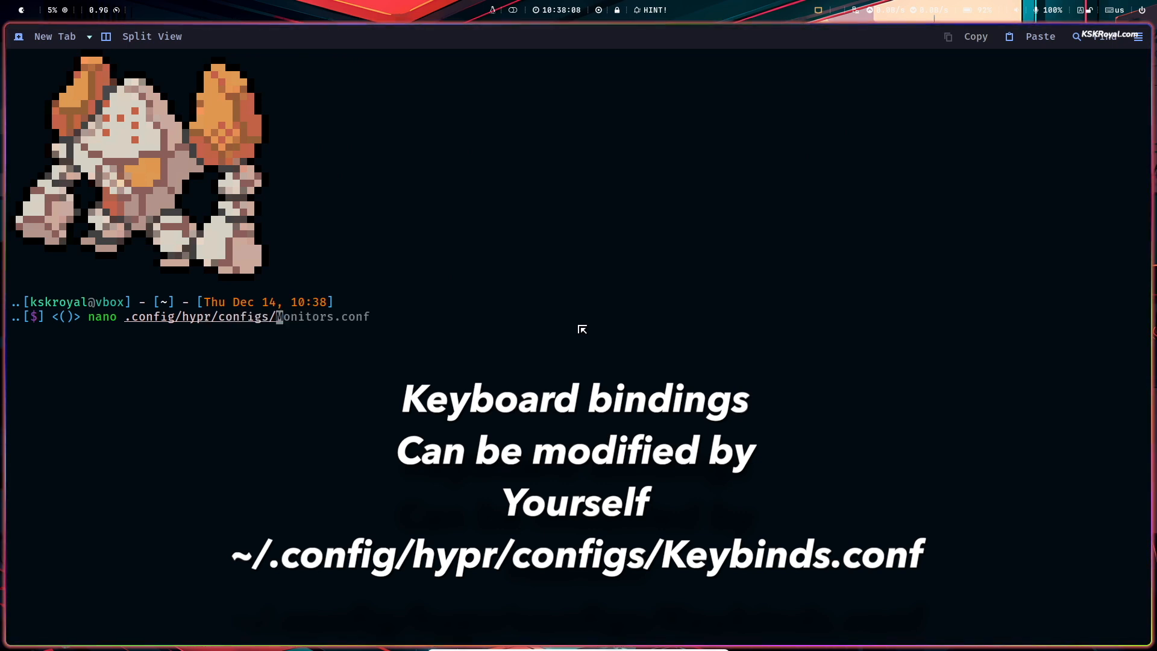
pyautogui.write('Keybinds.conf')
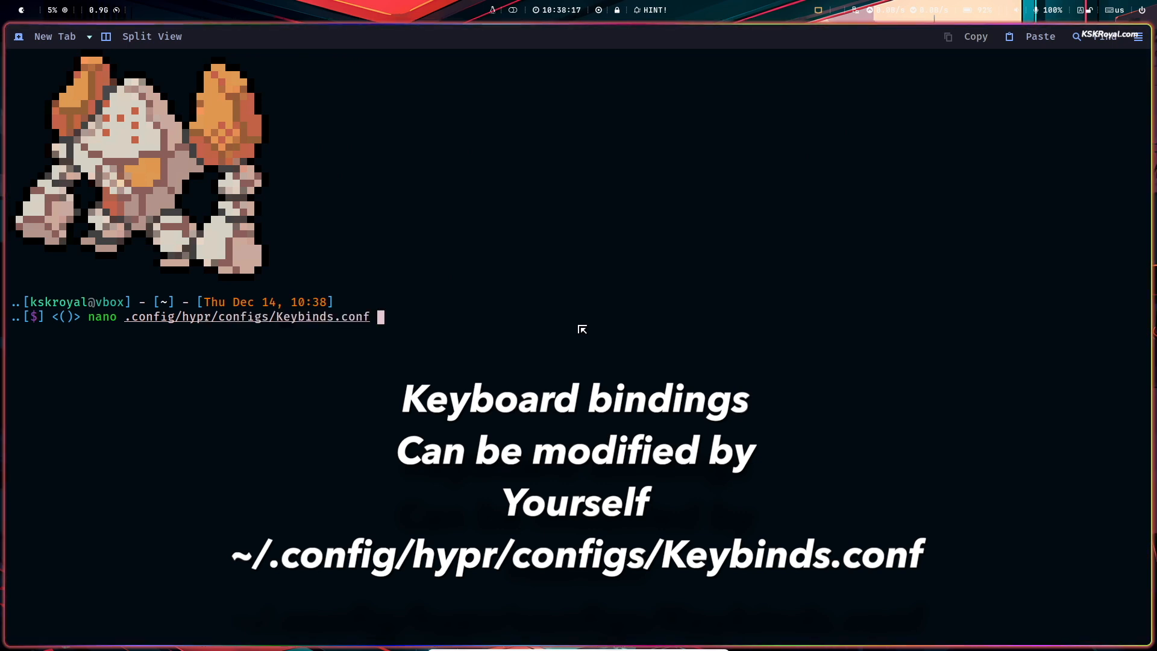
pyautogui.press('Return')
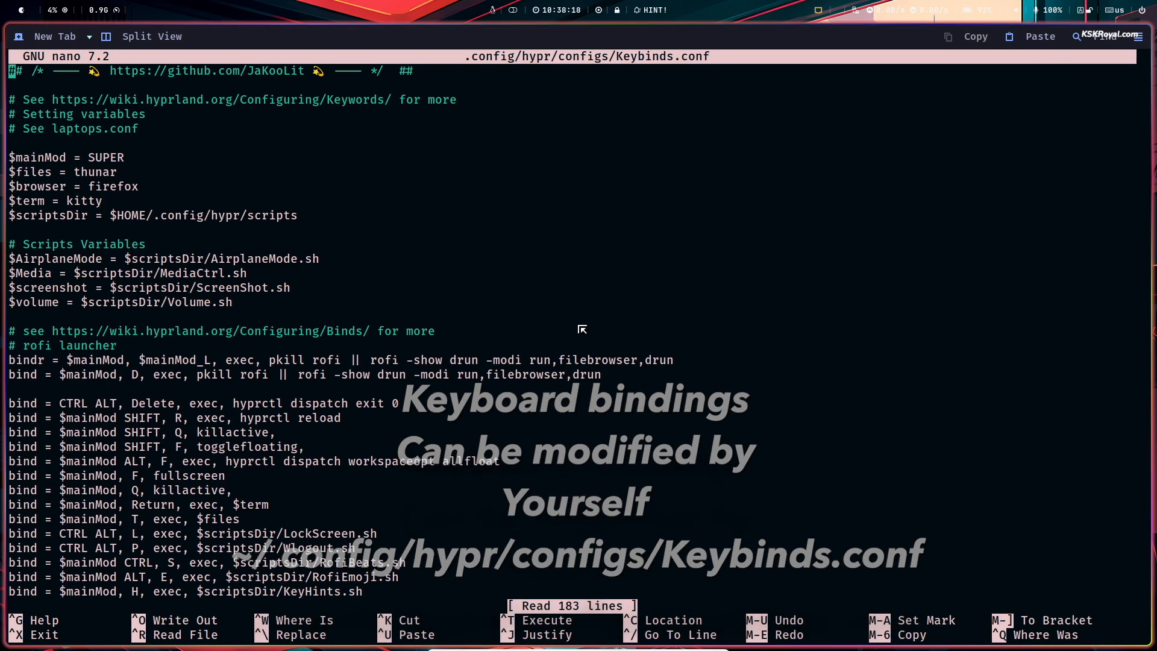
pyautogui.hotkey('ctrl', '+')
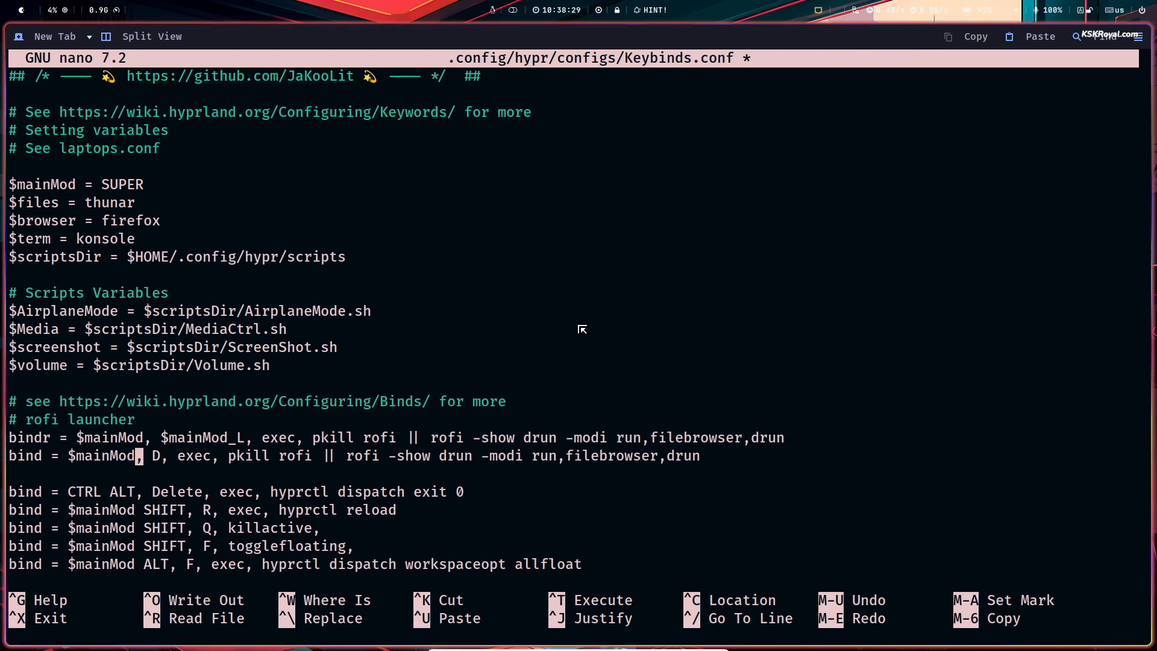
# - Set $term to konsole, bind terminal to $mainMod T and files to $mainMod A, and save
pyautogui.press('Down')
pyautogui.press('Down')
pyautogui.press('Down')
pyautogui.press('Down')
pyautogui.press('Down')
pyautogui.press('Down')
pyautogui.press('Down')
pyautogui.press('Down')
pyautogui.press('Down')
pyautogui.press('Down')
pyautogui.press('Down')
pyautogui.press('Down')
pyautogui.press('Down')
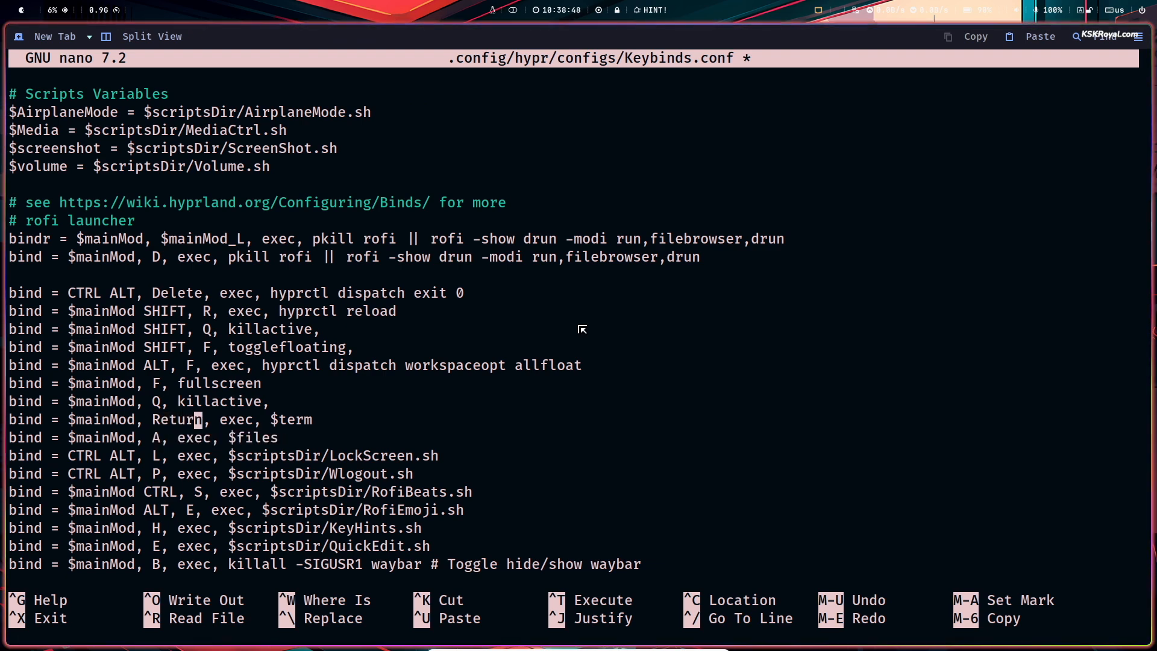
pyautogui.hotkey('ctrl', '+')
pyautogui.hotkey('ctrl', '+')
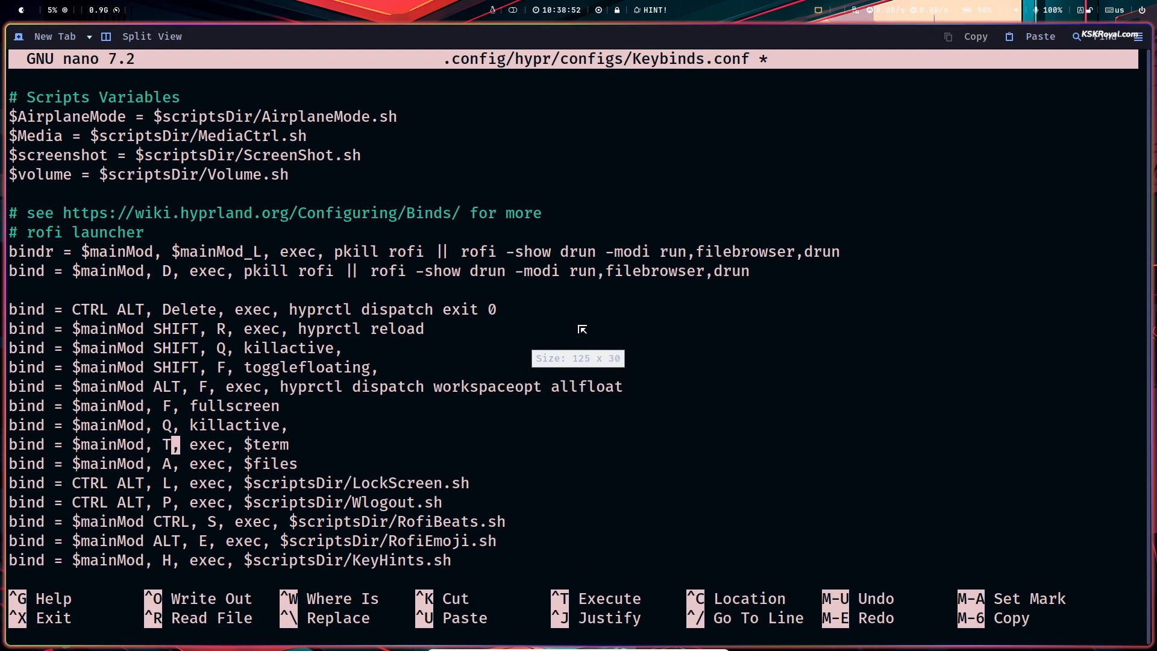
pyautogui.hotkey('ctrl', 'o')
pyautogui.press('Return')
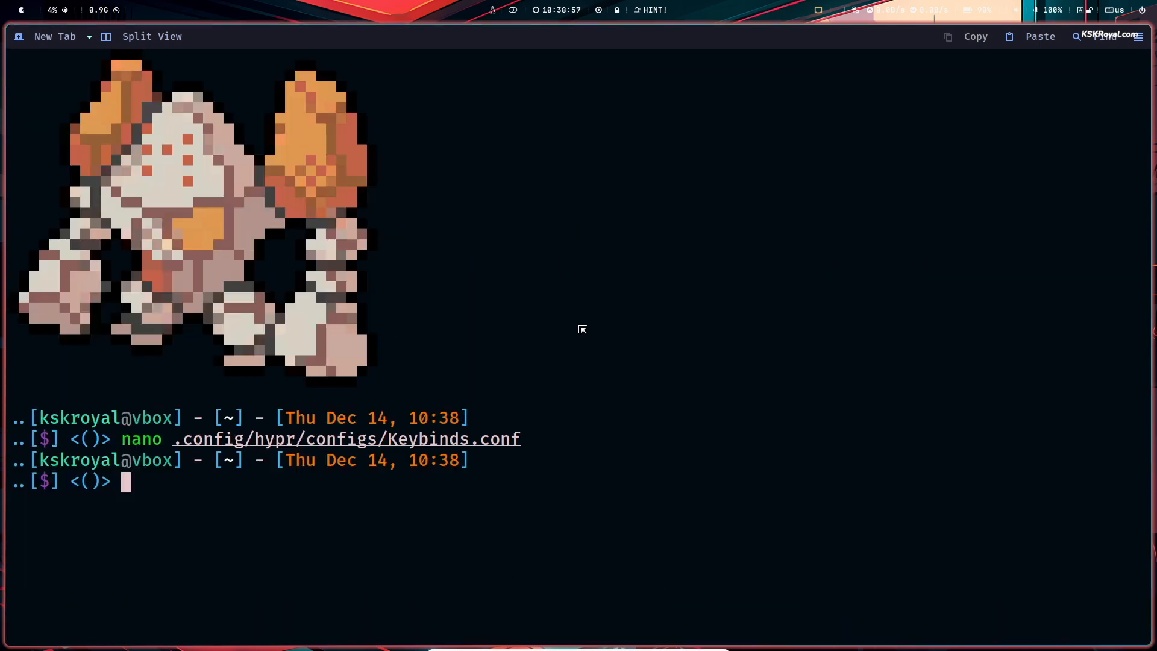
# - Exit the editor, open Thunar at home with SUPER+A, and tile a Konsole terminal beside it
pyautogui.press('super+q')
pyautogui.press('super+a')
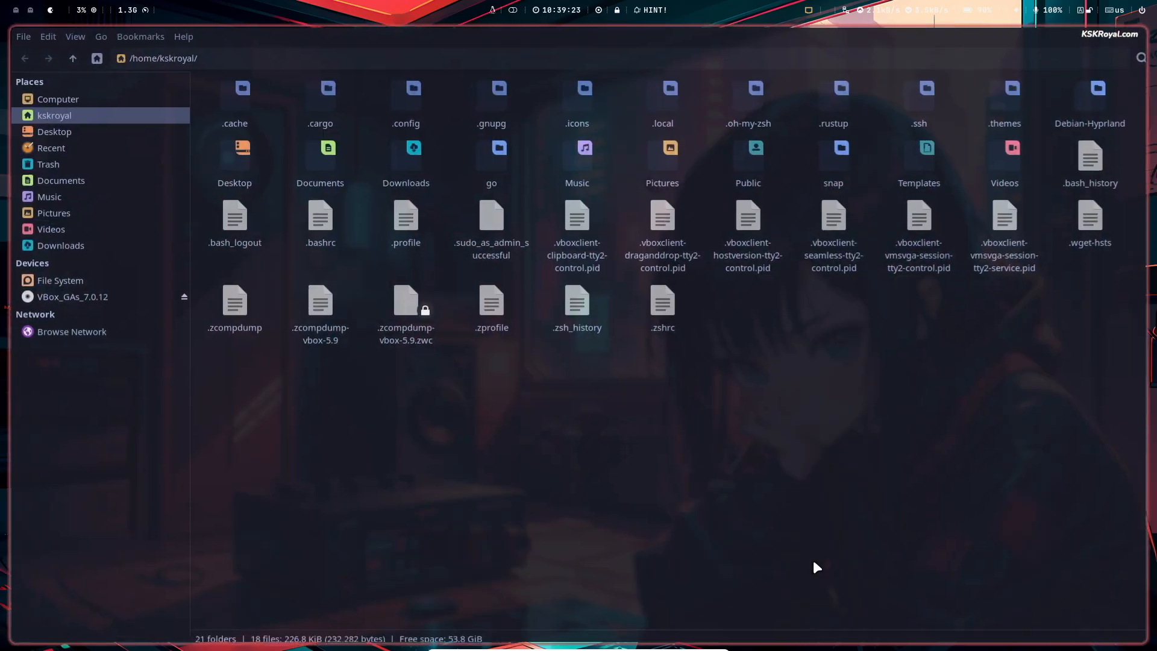
pyautogui.press('super+Return')
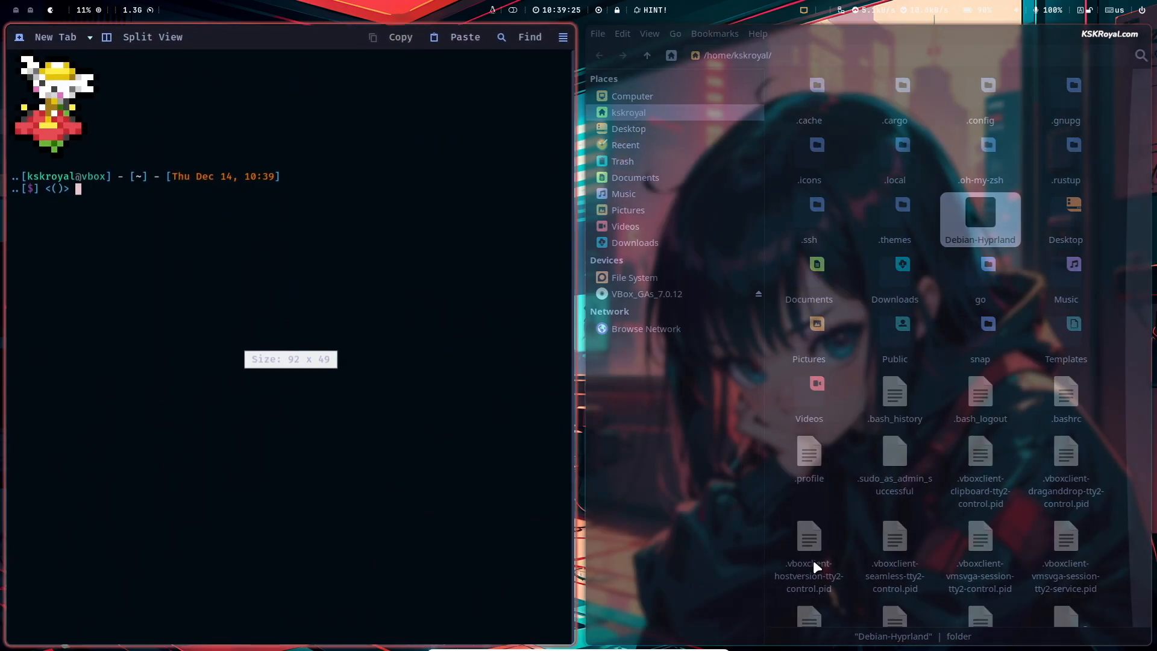